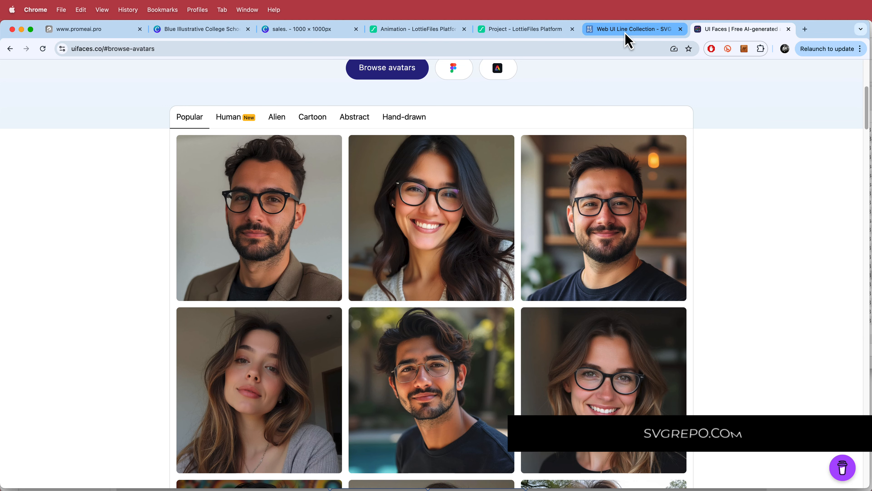
# Step: Review the open SVG icon collection, LottieFiles project and chart animation pages in the browser, and return to Adobe XD
pyautogui.click(628, 33)
pyautogui.click(537, 34)
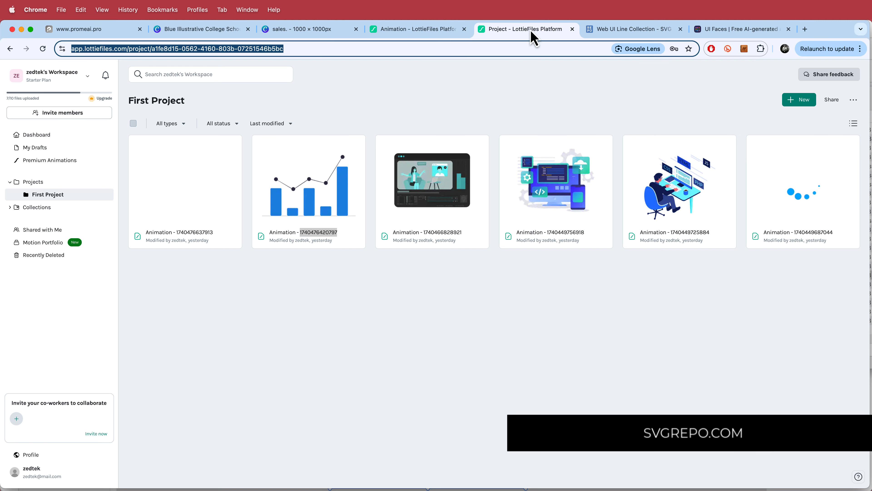
pyautogui.click(416, 33)
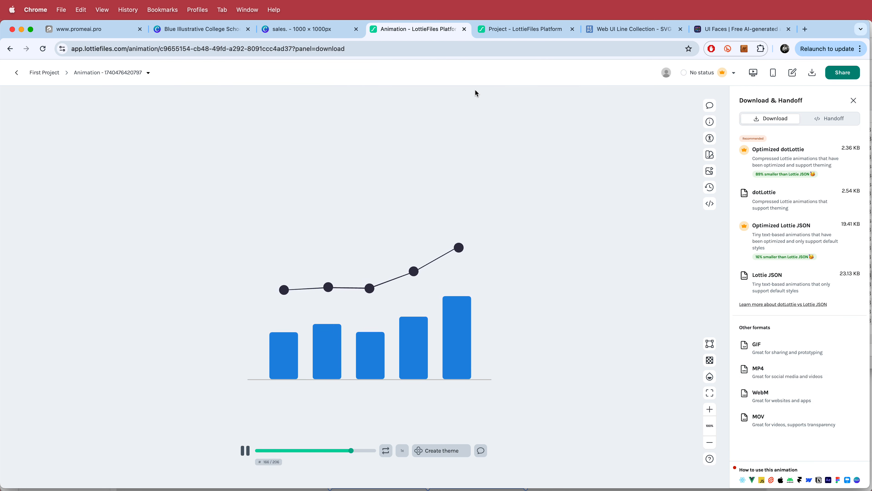
pyautogui.press('super+Tab')
pyautogui.scroll(-1, 612, 219)
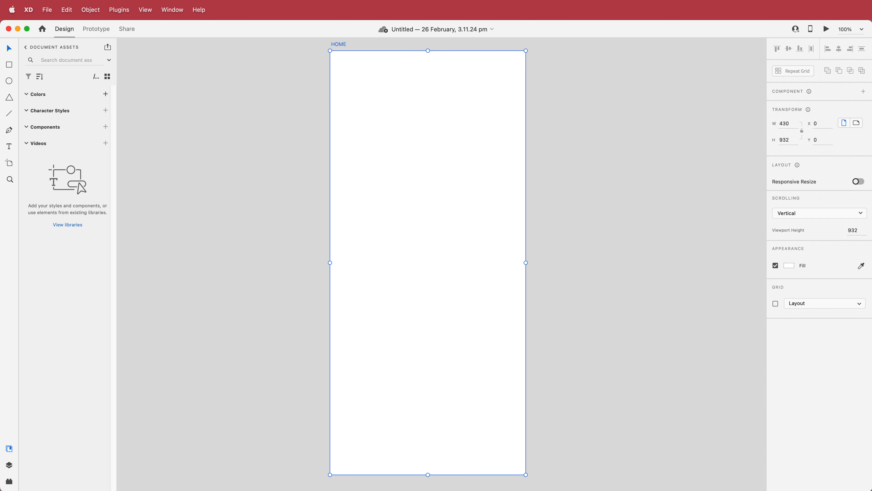
# Step: Switch to Color Hunt and capture a screenshot of the dark blue, mid blue, light blue and mint palette
pyautogui.press('super+Tab')
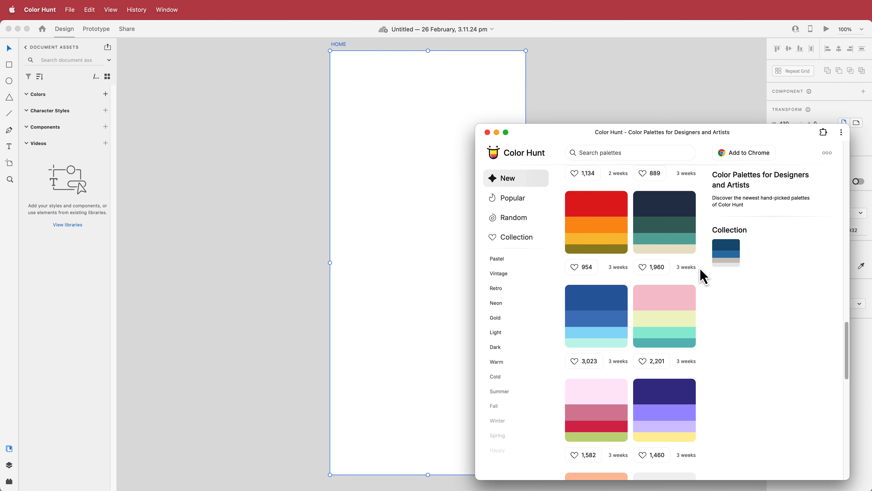
pyautogui.press('super+shift+4')
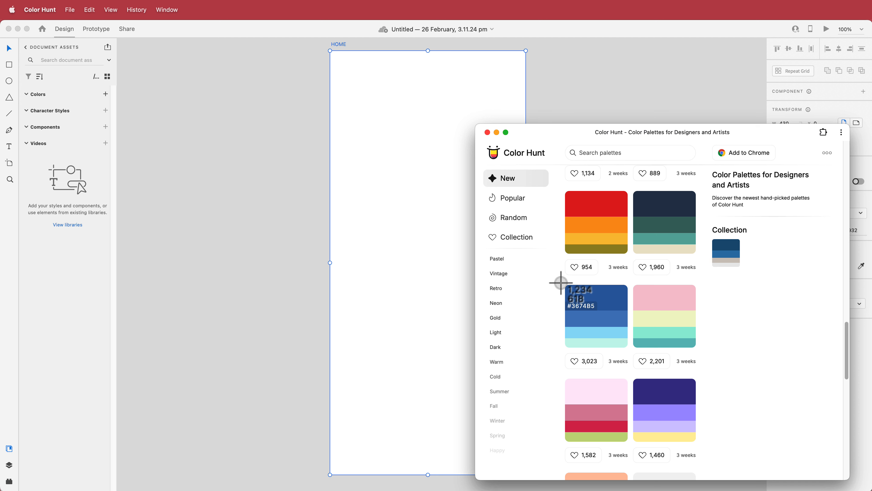
pyautogui.moveTo(561, 281); pyautogui.dragTo(630, 353)
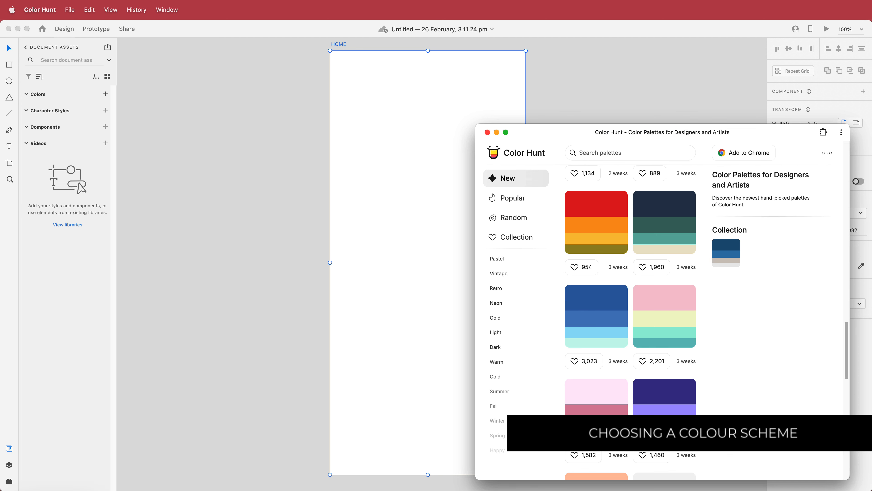
# Step: Paste the captured palette into the Adobe XD document and place it outside the HOME artboard, beside its upper left corner
pyautogui.click(235, 257)
pyautogui.press('super+v')
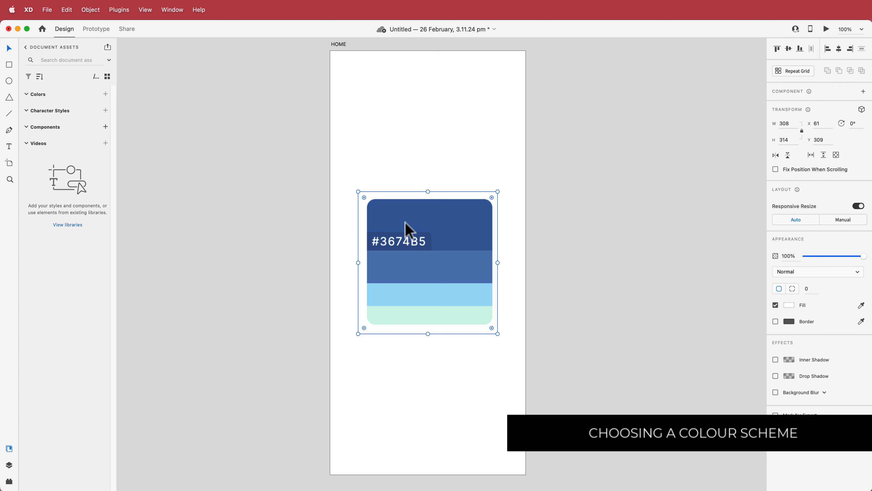
pyautogui.moveTo(405, 229); pyautogui.dragTo(225, 70)
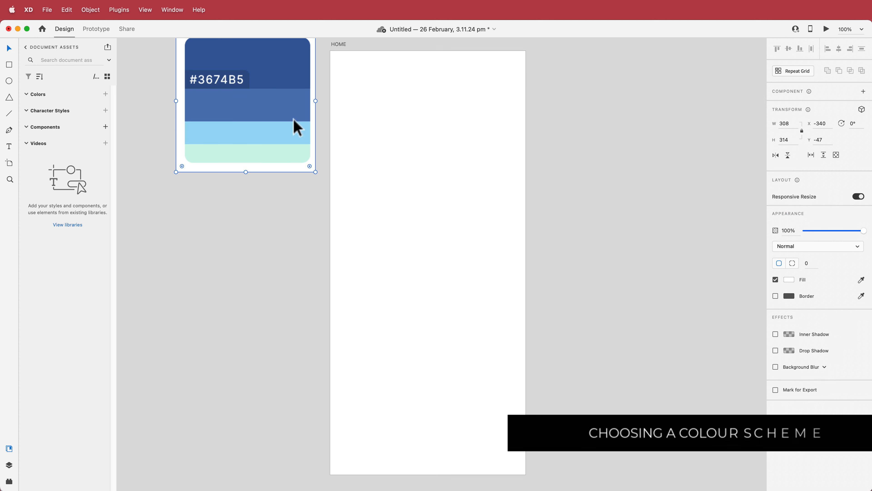
pyautogui.scroll(1, 309, 130)
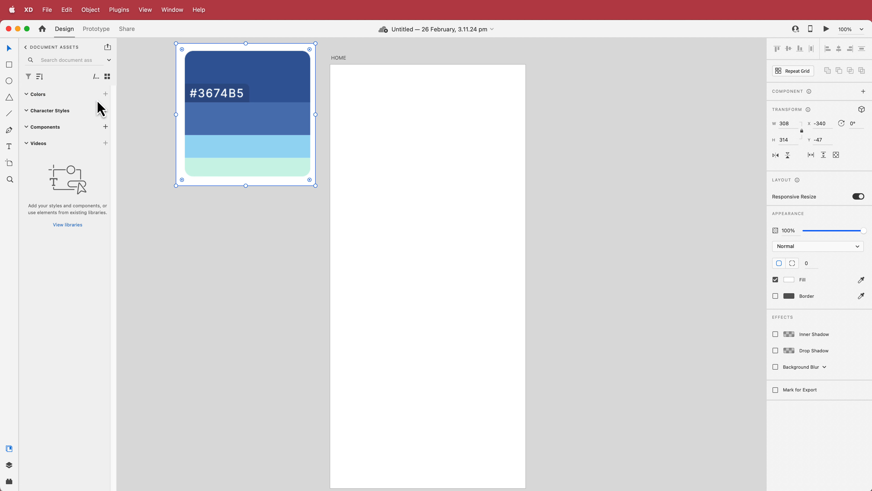
# Step: Draw a 430 × 932 rectangle covering the whole HOME artboard and remove its border
pyautogui.click(10, 65)
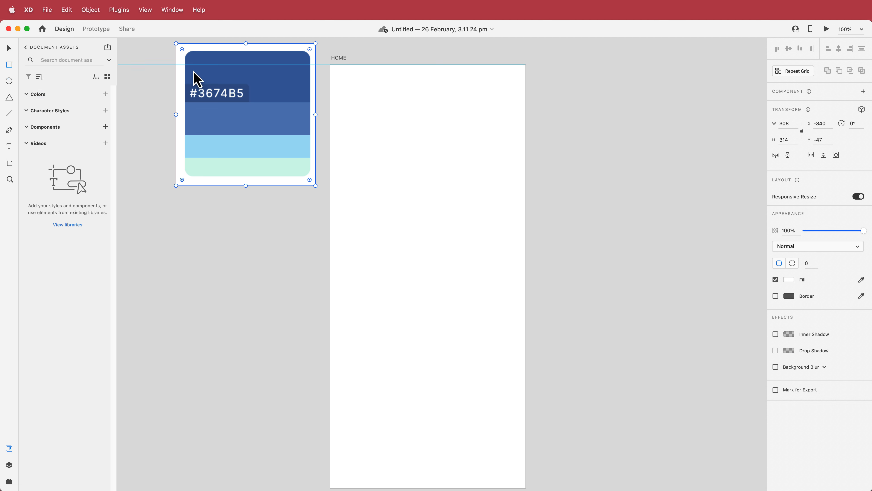
pyautogui.moveTo(331, 65); pyautogui.dragTo(409, 174)
pyautogui.moveTo(432, 210)
pyautogui.mouseDown()
pyautogui.moveTo(536, 471)
pyautogui.moveTo(522, 483)
pyautogui.moveTo(525, 448)
pyautogui.mouseUp()
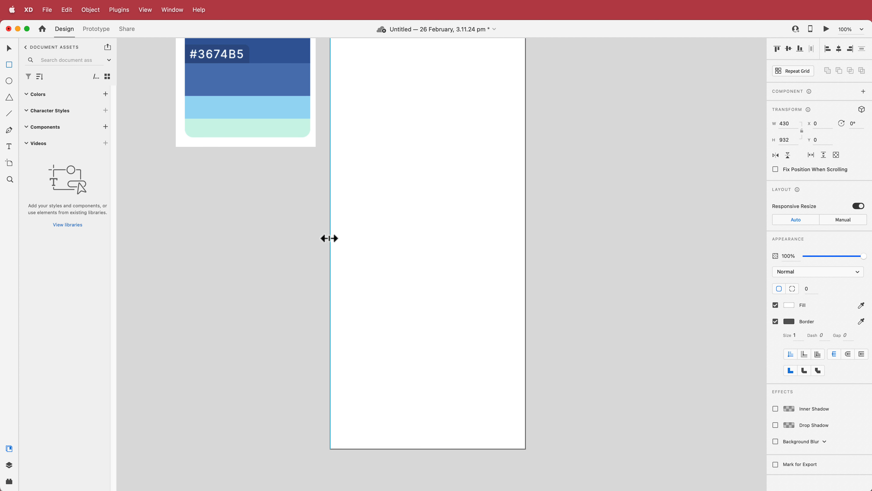
pyautogui.click(776, 321)
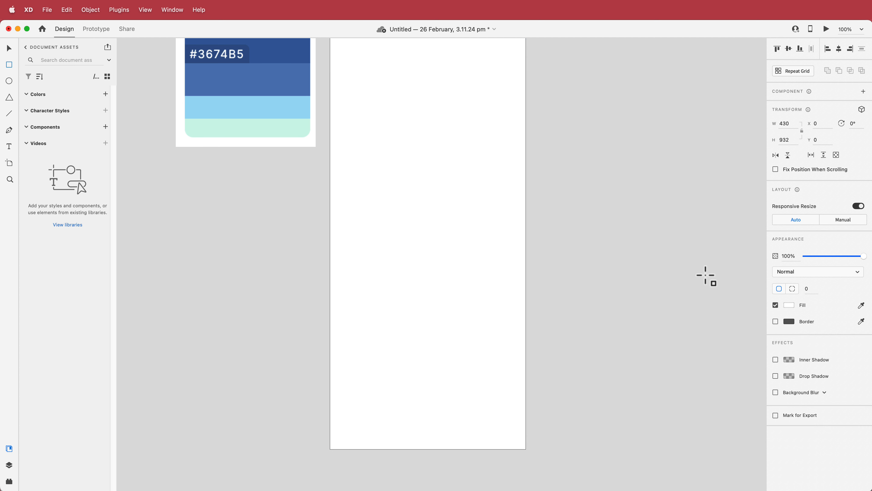
# Step: Fill the background rectangle with the medium blue sampled from the palette image
pyautogui.scroll(2, 619, 220)
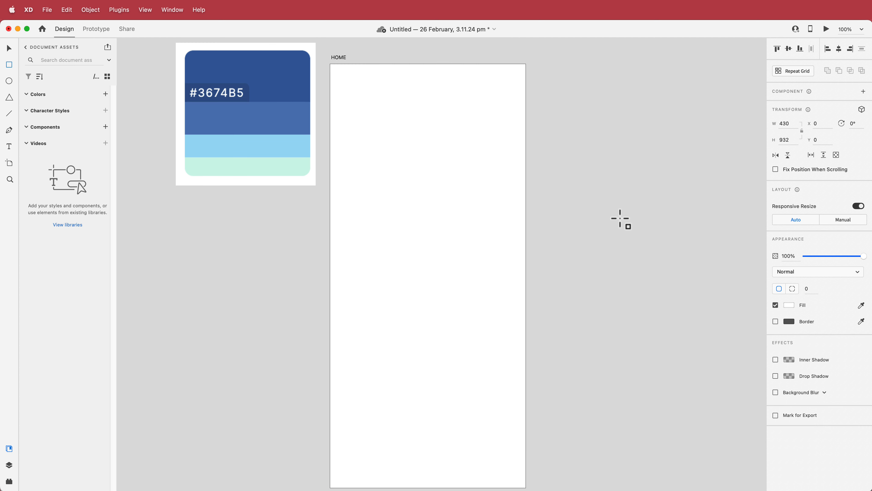
pyautogui.click(861, 305)
pyautogui.click(290, 126)
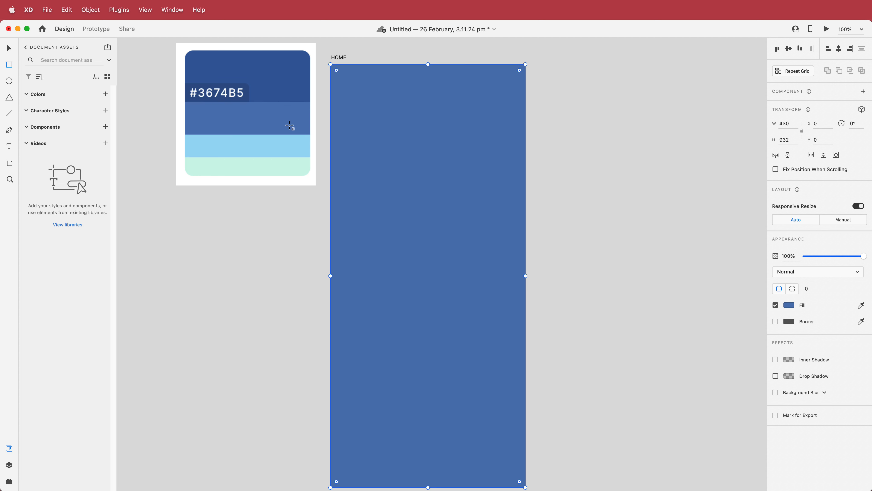
# Step: Change the background fill to a linear gradient and sample the palette's light blue as its starting colour
pyautogui.click(789, 305)
pyautogui.click(704, 251)
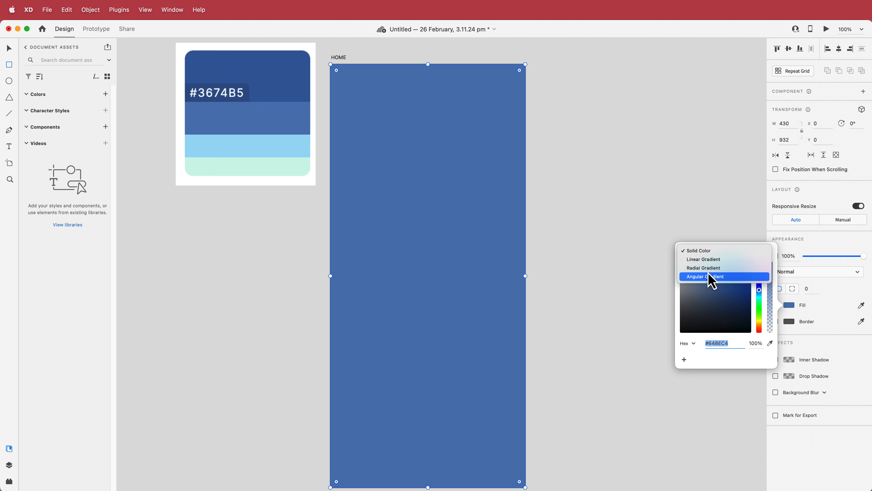
pyautogui.click(707, 260)
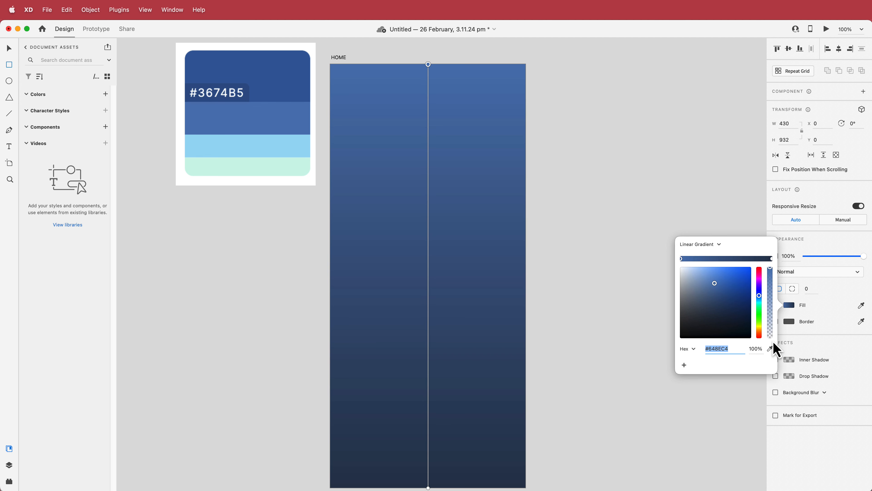
pyautogui.click(770, 349)
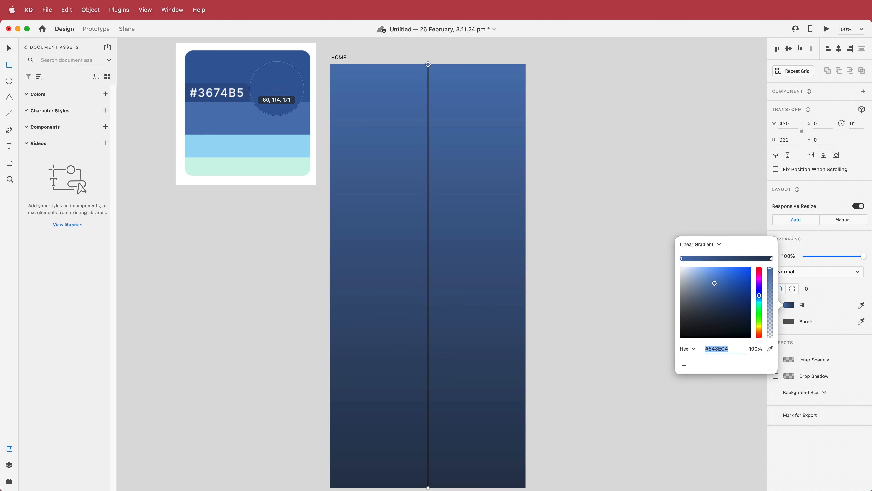
pyautogui.click(273, 144)
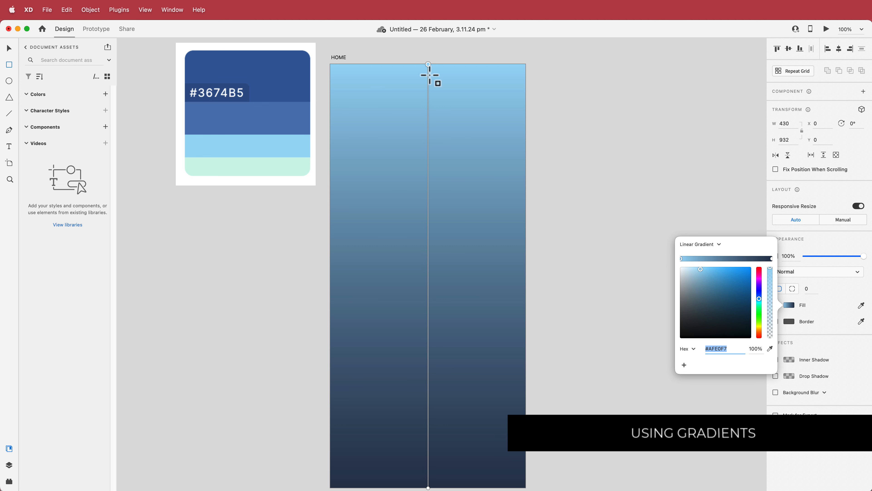
# Step: Angle the background gradient diagonally from the artboard's upper left corner towards its lower right area
pyautogui.moveTo(428, 65); pyautogui.dragTo(338, 66)
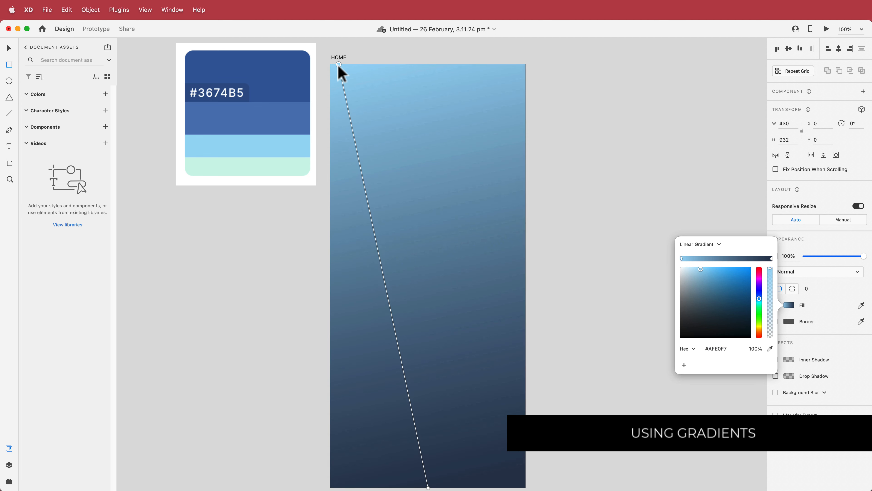
pyautogui.scroll(-2, 505, 361)
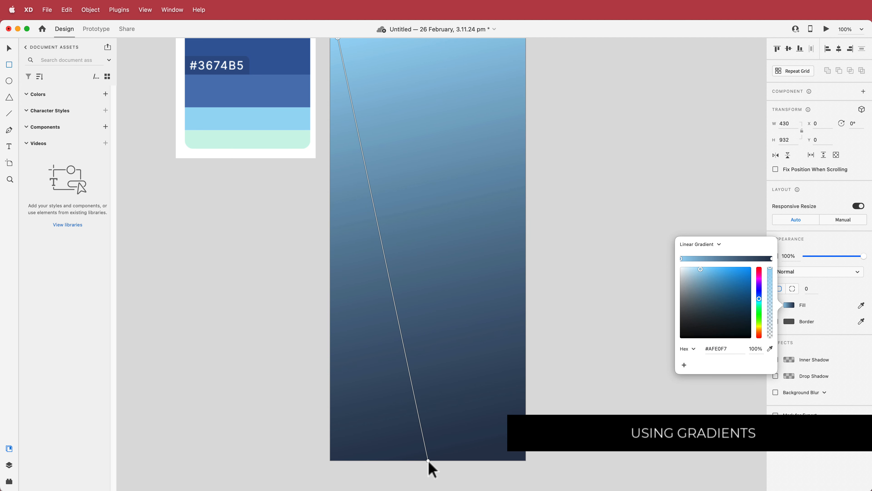
pyautogui.moveTo(429, 462); pyautogui.dragTo(477, 326)
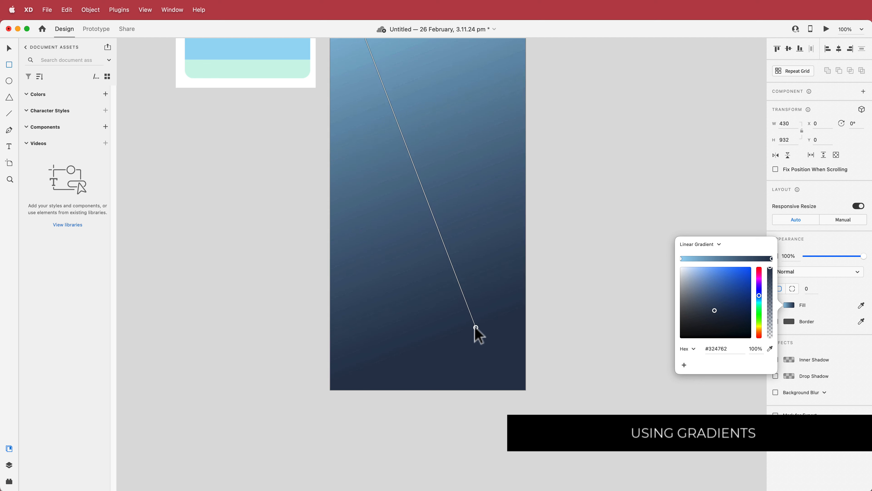
pyautogui.press('Escape')
# Step: Move the palette image farther up and away from the HOME artboard
pyautogui.scroll(4, 578, 167)
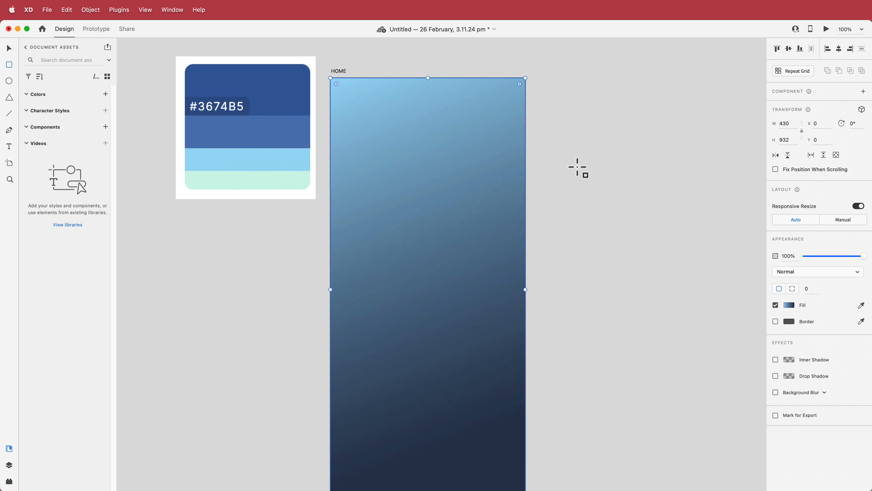
pyautogui.scroll(2, 577, 167)
pyautogui.press('v')
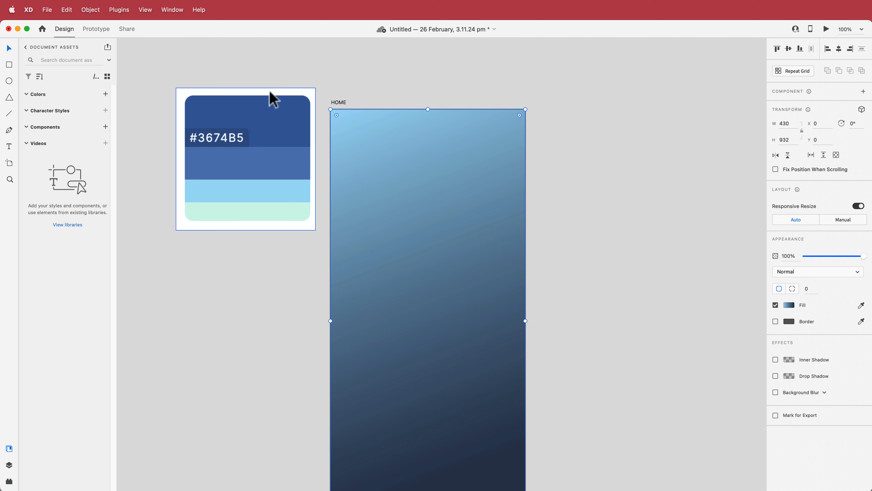
pyautogui.moveTo(271, 99); pyautogui.dragTo(243, 71)
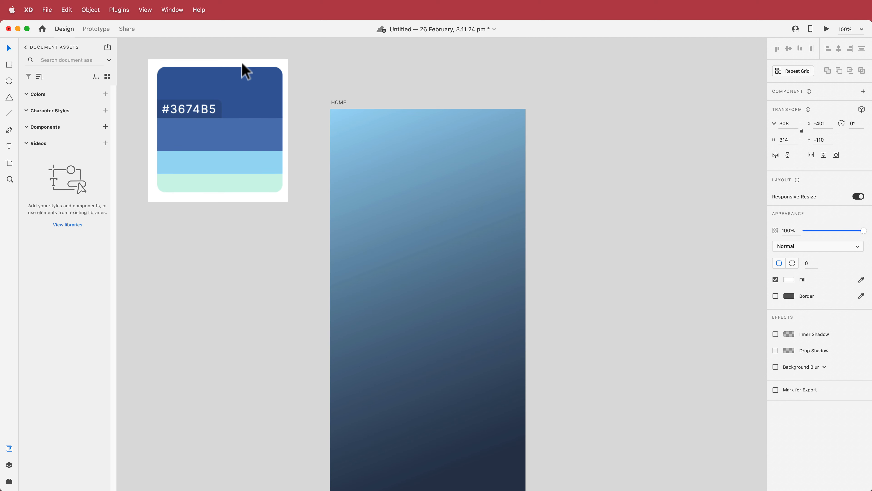
# Step: Draw a closed shape about 720 × 456 with a curved lower edge over the artboard's upper part using the Pen tool, filled white without border
pyautogui.click(10, 133)
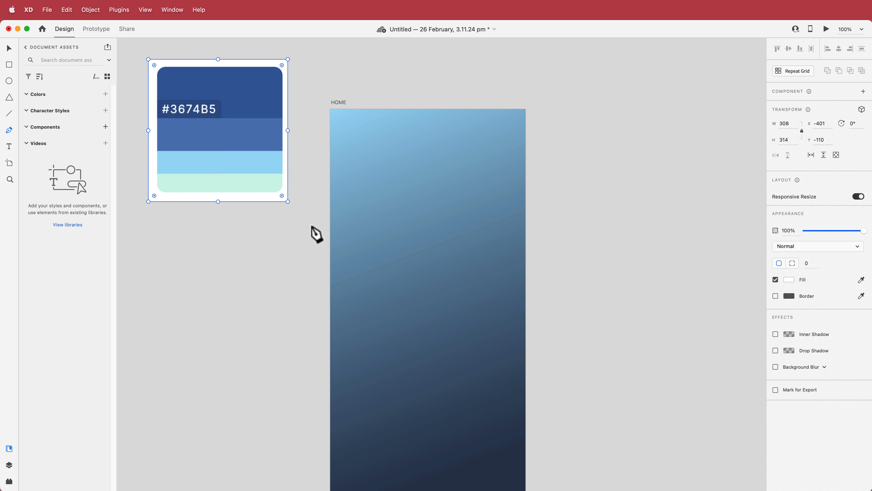
pyautogui.click(308, 244)
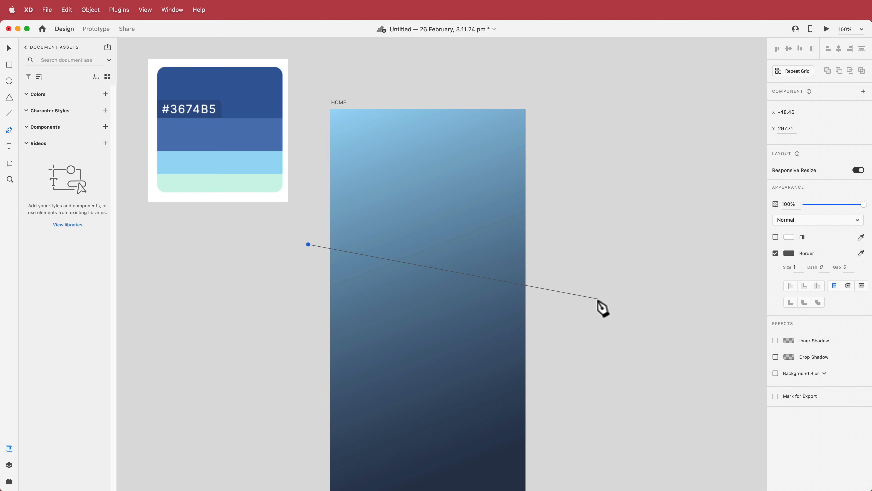
pyautogui.moveTo(573, 285); pyautogui.dragTo(710, 283)
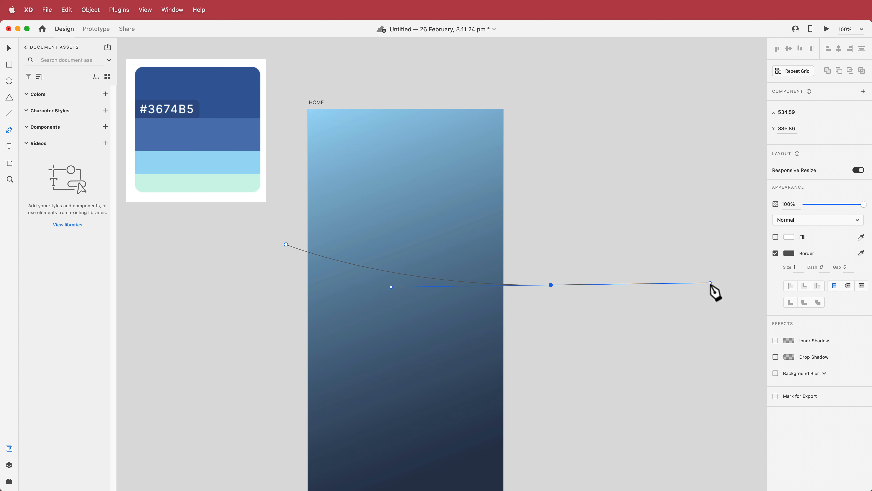
pyautogui.click(512, 83)
pyautogui.click(298, 78)
pyautogui.click(286, 244)
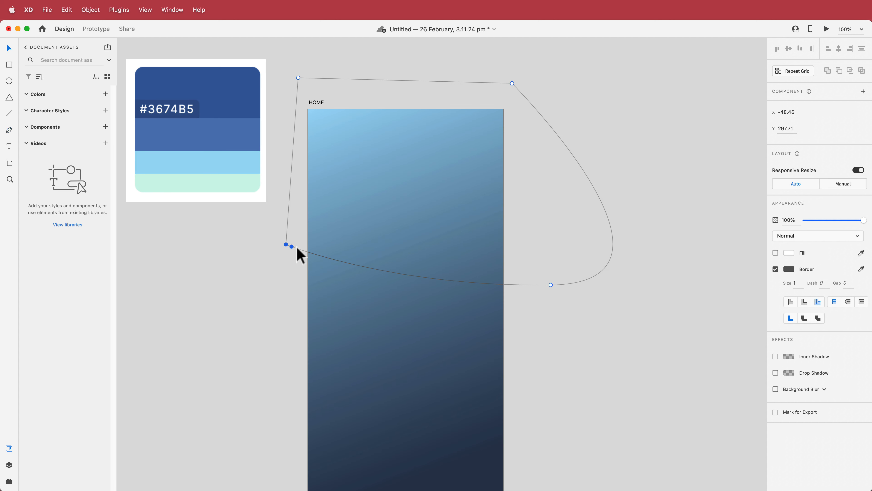
pyautogui.click(775, 269)
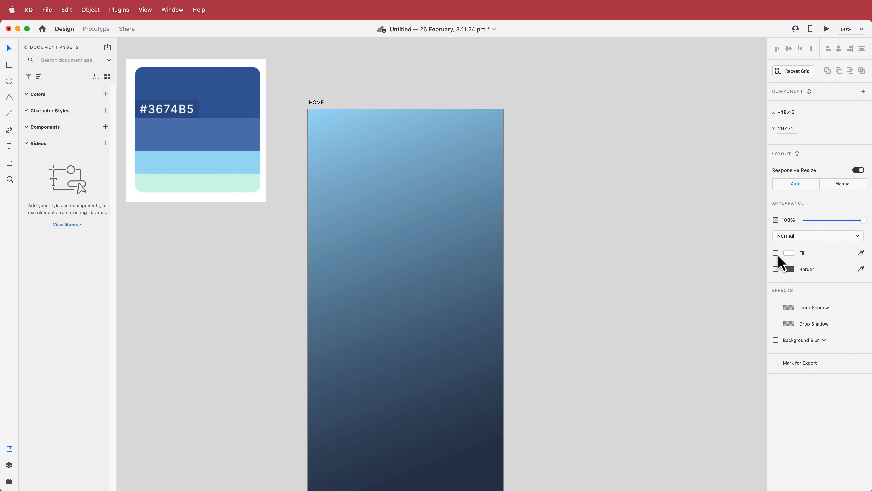
pyautogui.click(776, 253)
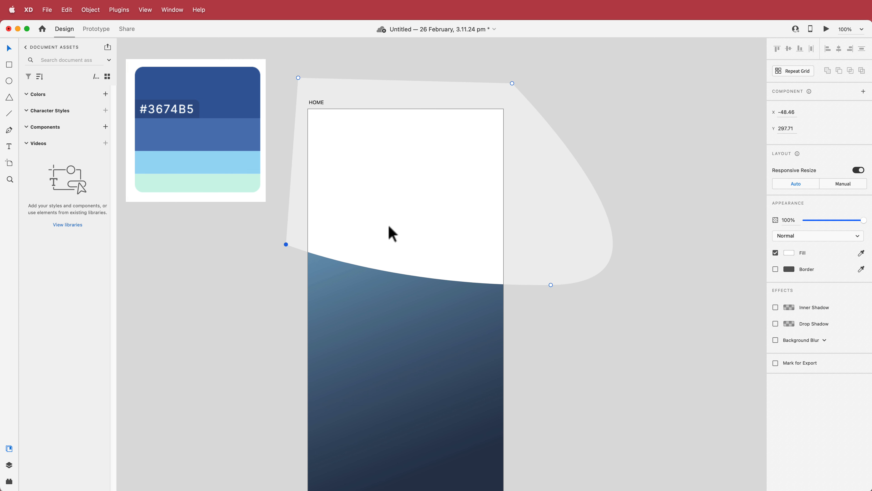
# Step: Duplicate the white curved shape and offset the copy 22 px straight up
pyautogui.moveTo(388, 226); pyautogui.dragTo(420, 220)
pyautogui.click(578, 332)
pyautogui.click(456, 232)
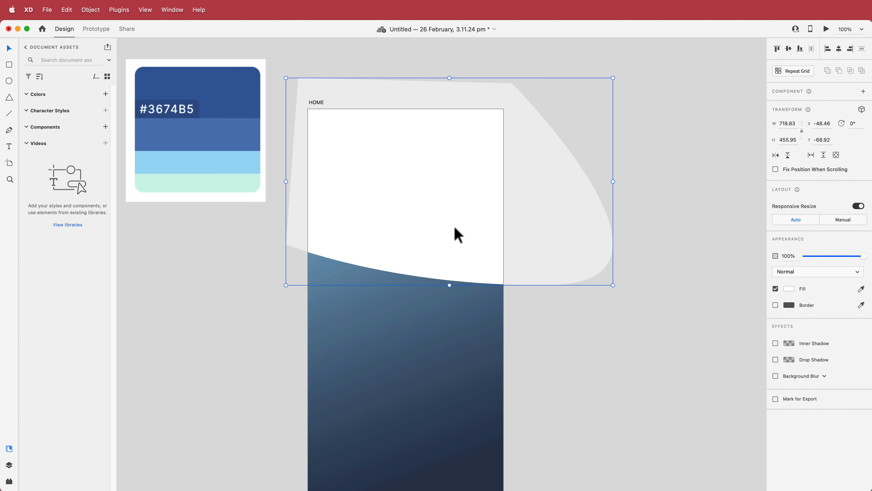
pyautogui.moveTo(434, 224); pyautogui.dragTo(424, 215)
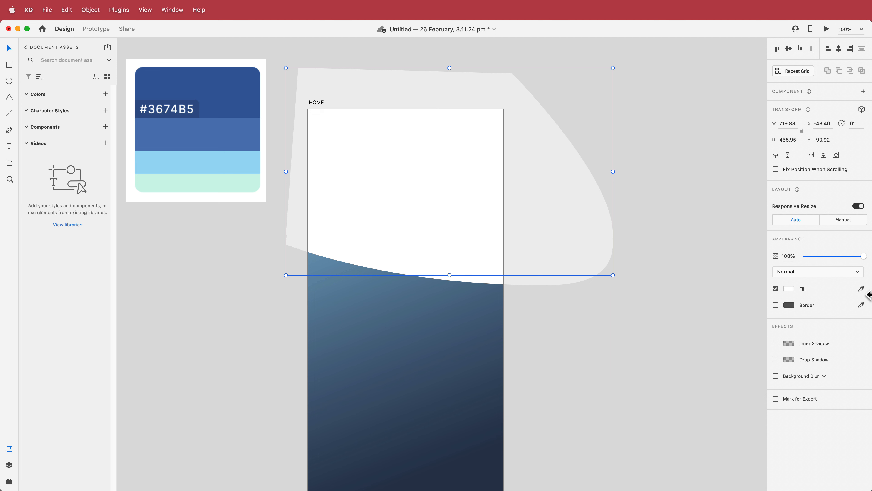
# Step: Fill the copied shape with the palette's dark blue and shift it slightly down, leaving a thin white curved band beneath it
pyautogui.click(861, 289)
pyautogui.click(226, 103)
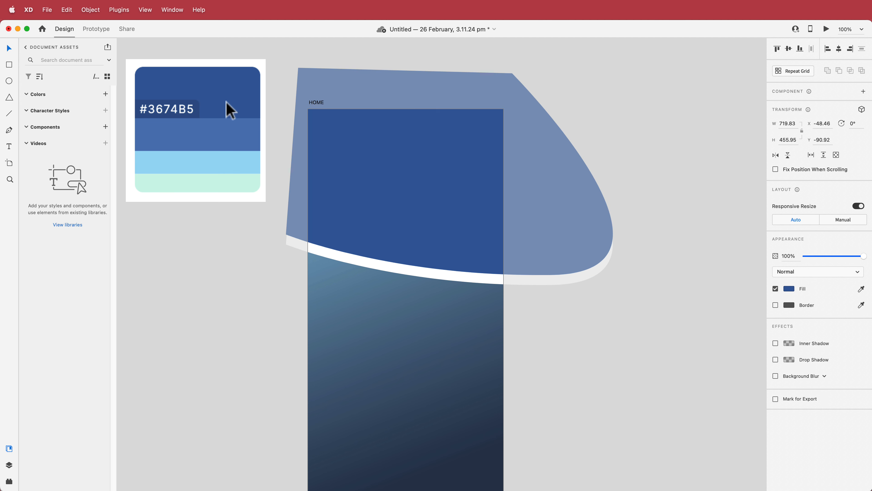
pyautogui.moveTo(445, 211); pyautogui.dragTo(435, 216)
pyautogui.click(589, 346)
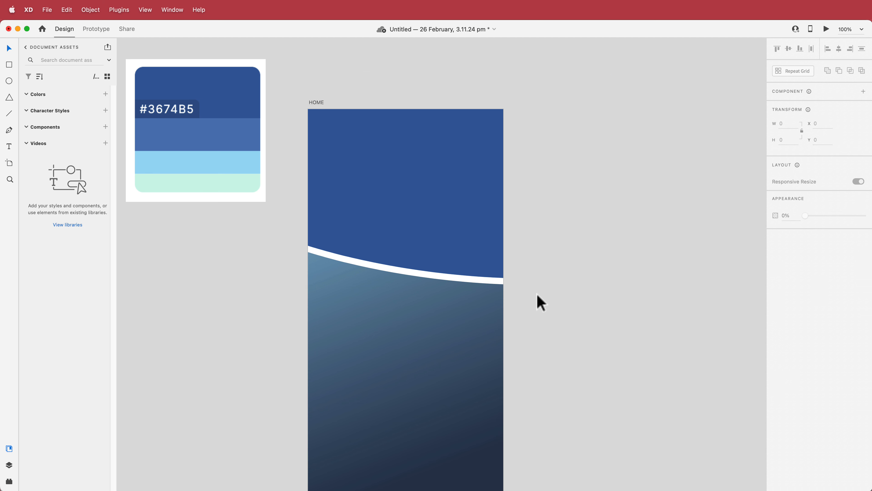
pyautogui.scroll(-2, 611, 256)
pyautogui.scroll(-3, 611, 256)
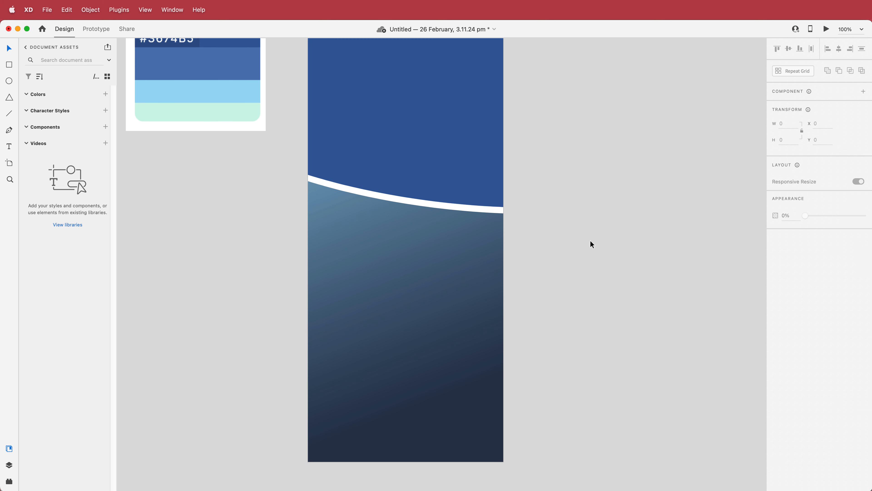
# Step: Scale the imported white "code." logo to 405 × 405 and centre it in the blue header above the curve
pyautogui.scroll(7, 590, 240)
pyautogui.scroll(-5, 602, 246)
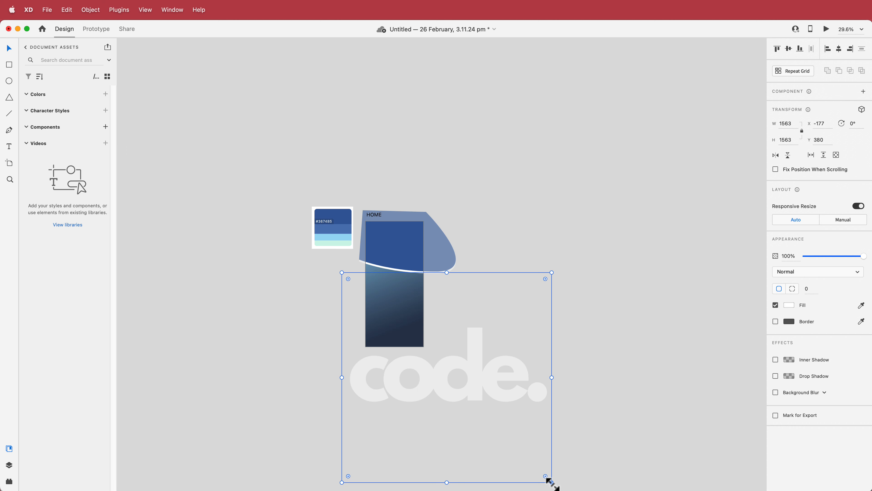
pyautogui.moveTo(549, 481); pyautogui.dragTo(405, 255)
pyautogui.scroll(-2, 410, 263)
pyautogui.scroll(5, 411, 258)
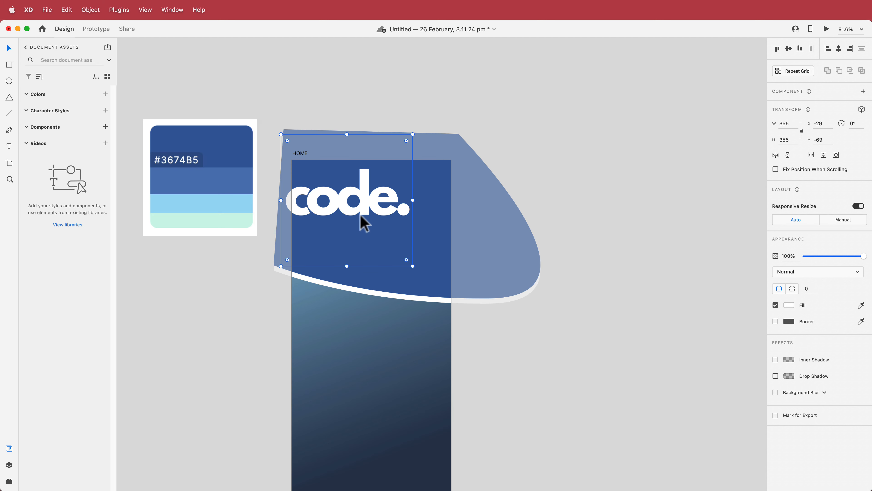
pyautogui.moveTo(359, 212); pyautogui.dragTo(381, 231)
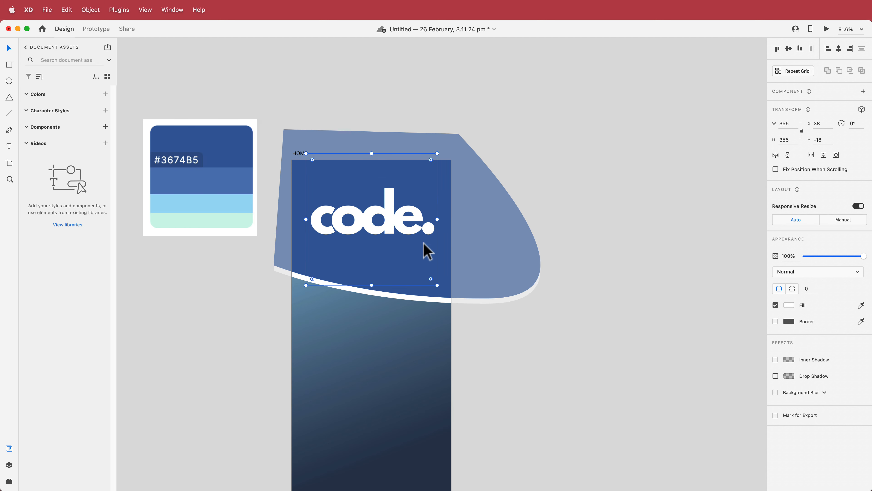
pyautogui.moveTo(436, 284); pyautogui.dragTo(456, 303)
pyautogui.moveTo(386, 235); pyautogui.dragTo(375, 229)
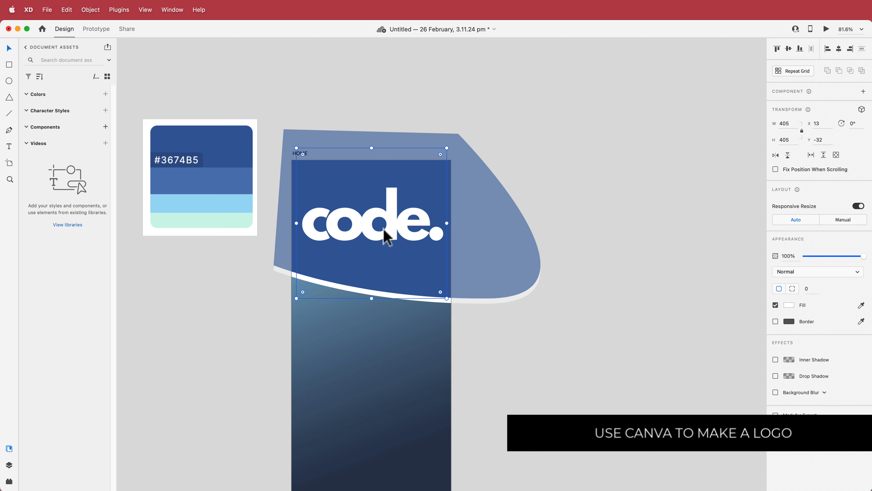
pyautogui.click(522, 343)
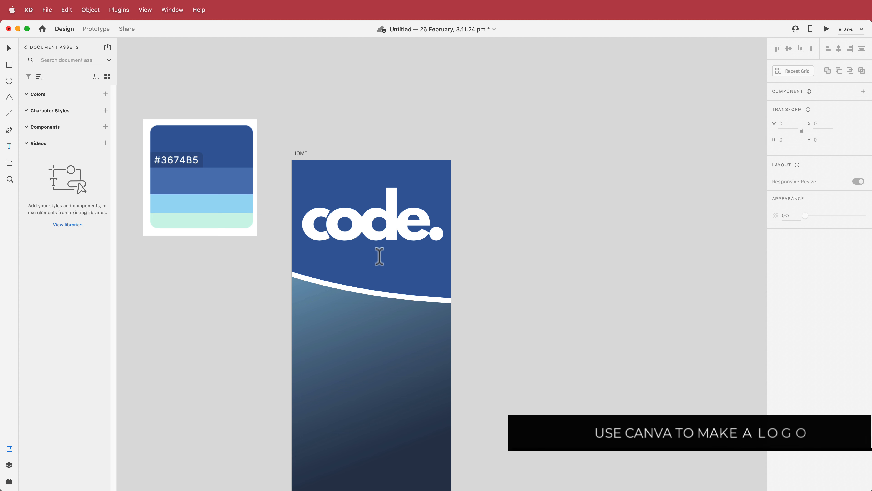
# Step: Add the text "Learning Made Easy!" below the logo, fill it white and set it to uppercase
pyautogui.click(391, 266)
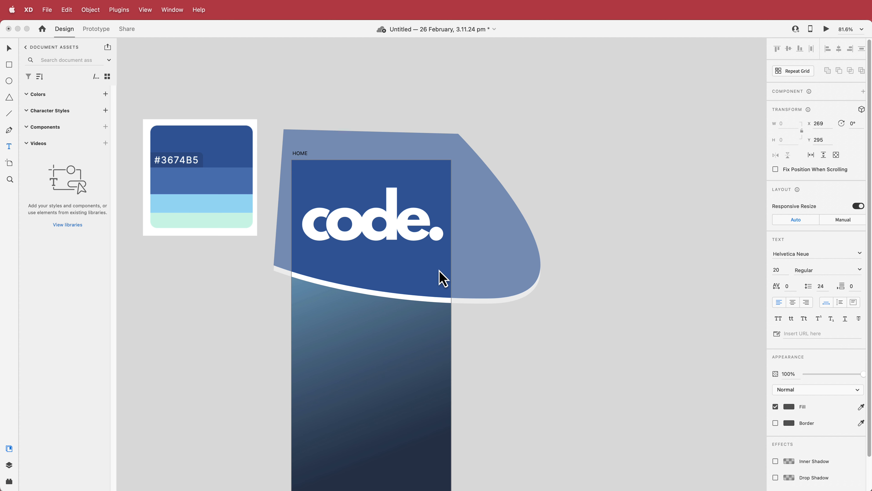
pyautogui.write('learning')
pyautogui.press('super+a')
pyautogui.click(789, 407)
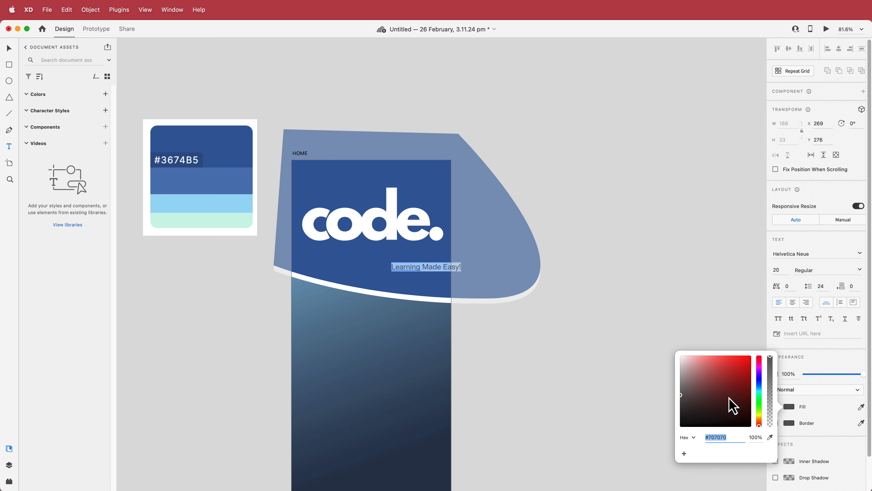
pyautogui.click(780, 319)
pyautogui.click(778, 318)
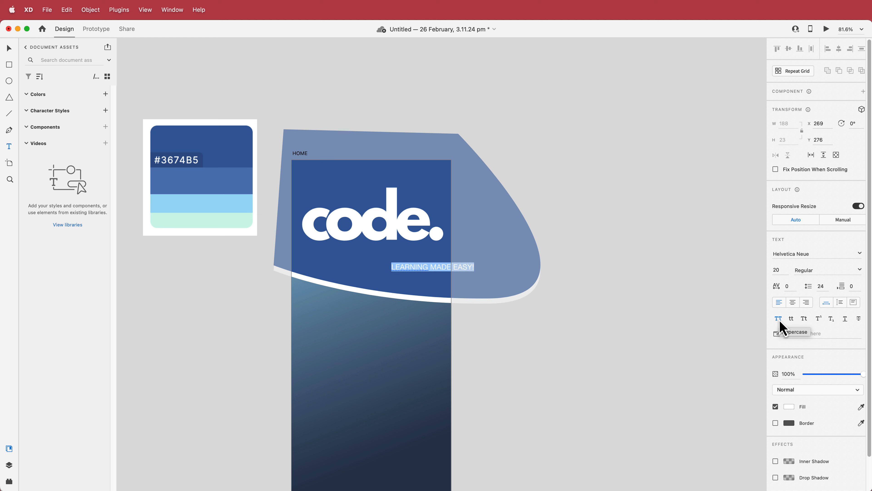
# Step: Set the tagline's font to Lato Light at size 30
pyautogui.click(817, 254)
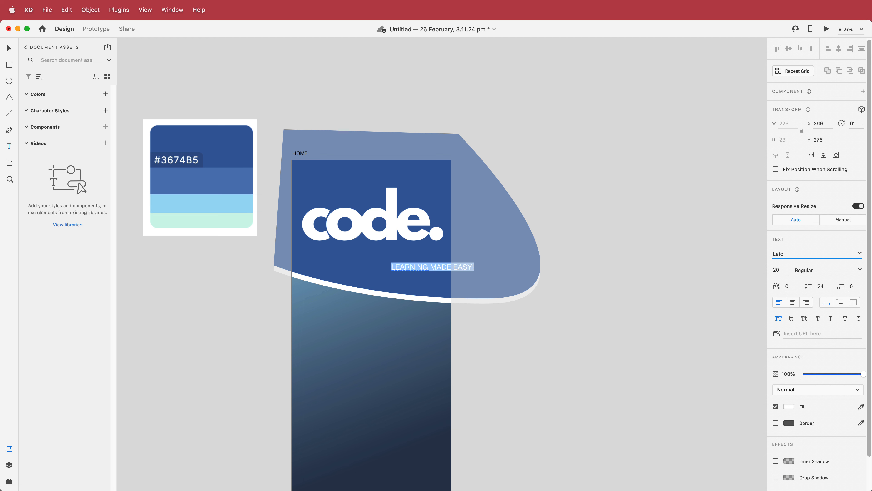
pyautogui.press('Return')
pyautogui.click(783, 270)
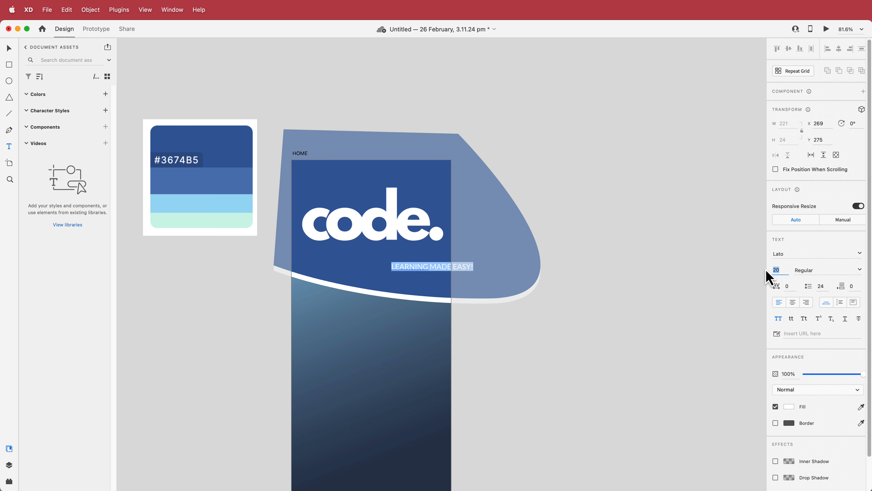
pyautogui.write('30')
pyautogui.press('Return')
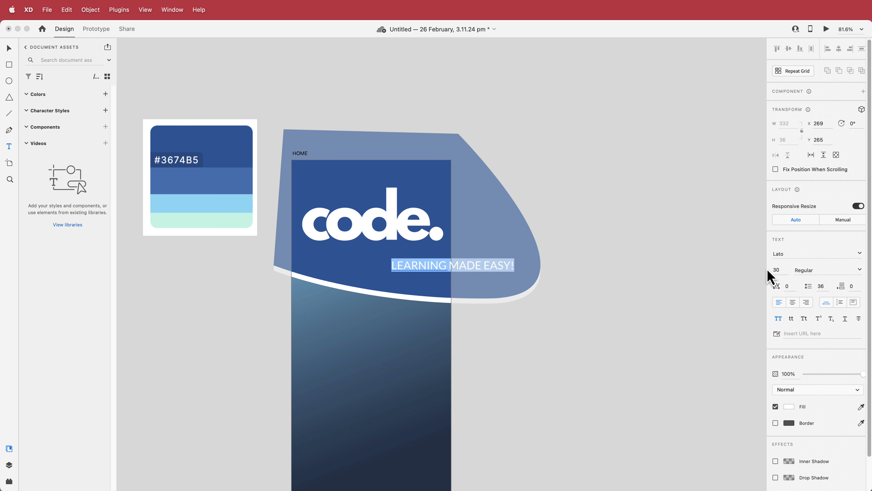
pyautogui.click(858, 270)
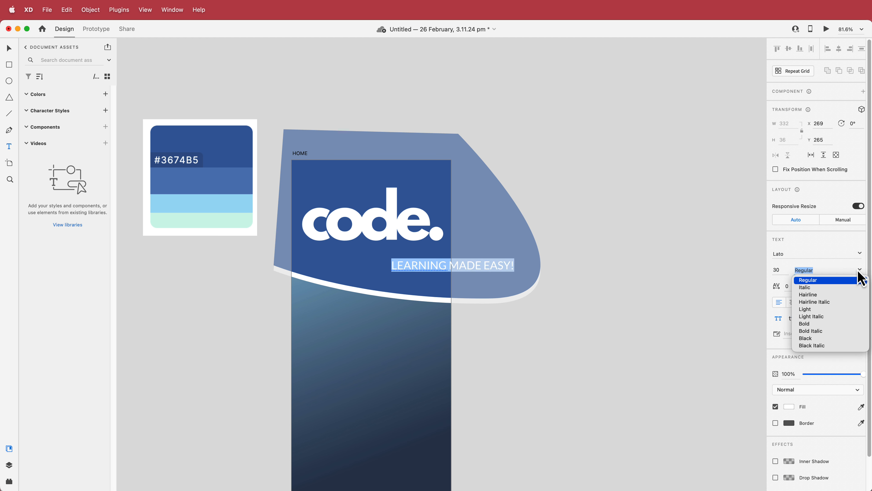
pyautogui.click(813, 310)
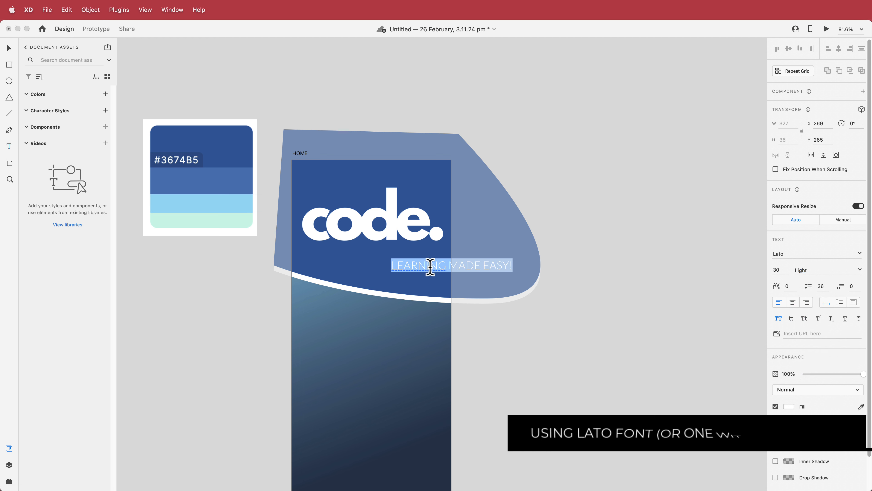
# Step: Move the tagline directly beneath the logo, with its right end aligned to the logo's full stop
pyautogui.write('v')
pyautogui.press('super+z')
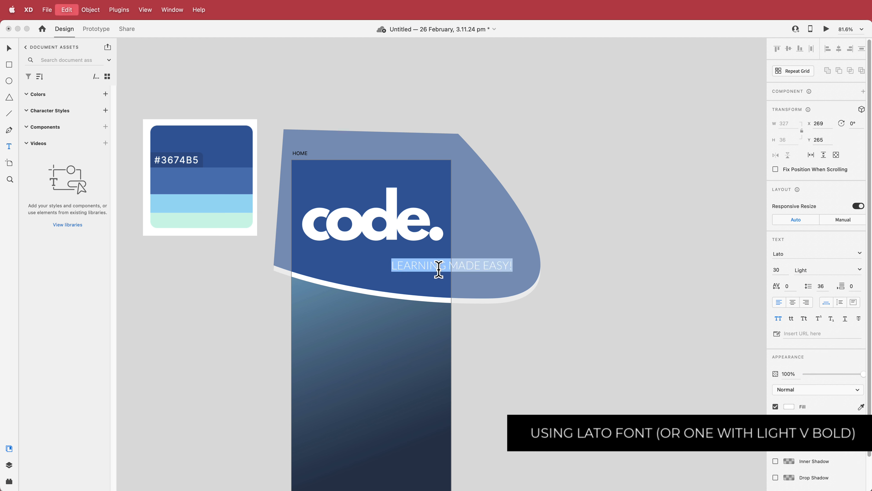
pyautogui.press('Escape')
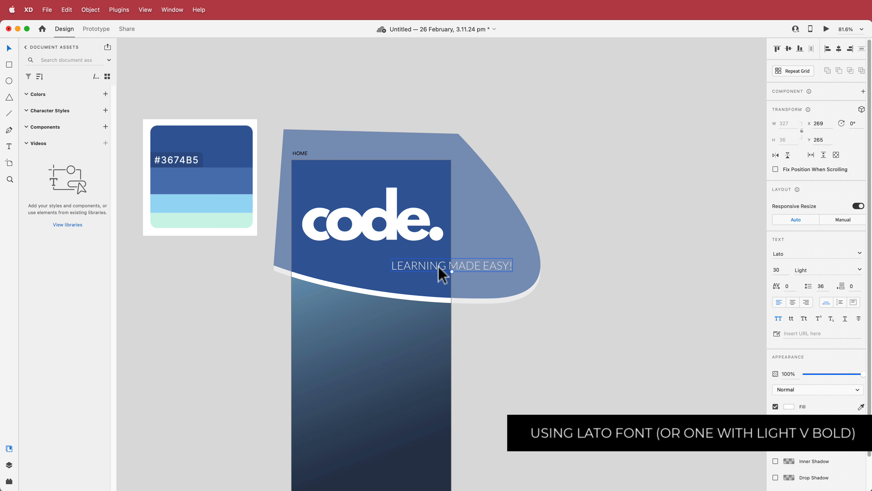
pyautogui.moveTo(438, 270); pyautogui.dragTo(368, 250)
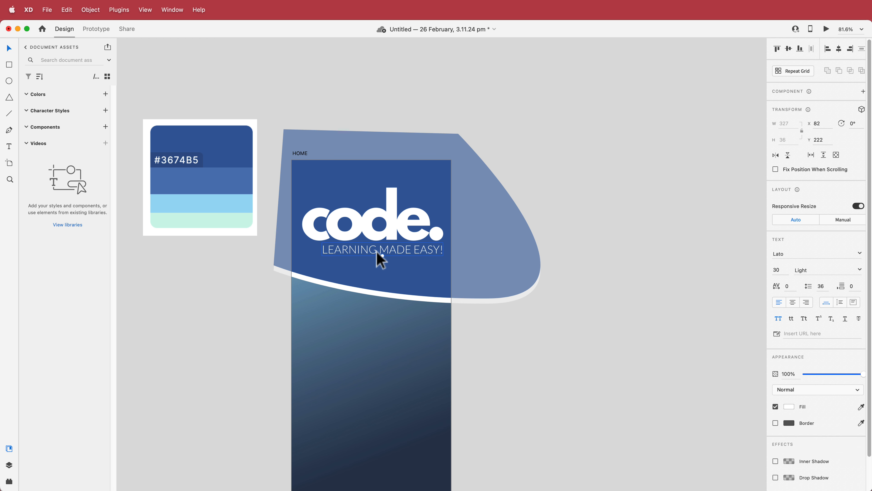
# Step: Turn the tagline into a component and name it "TEXT (LIGHT)"
pyautogui.rightClick(398, 249)
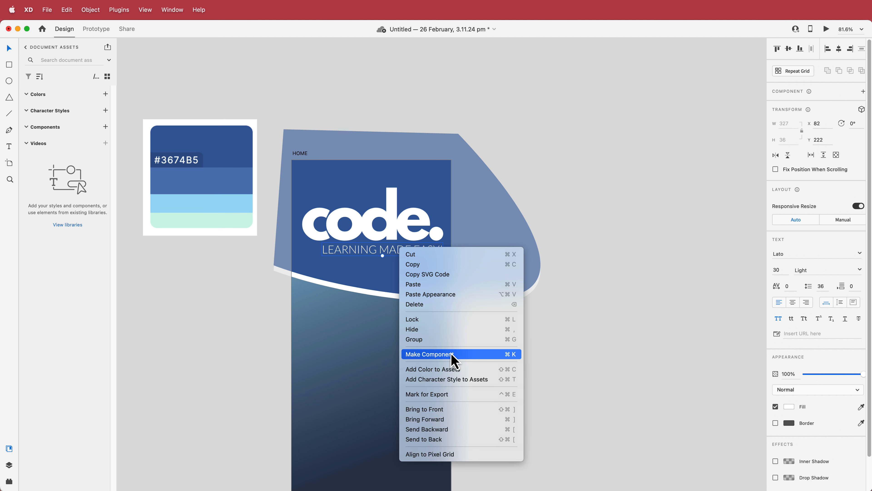
pyautogui.click(452, 359)
pyautogui.doubleClick(62, 139)
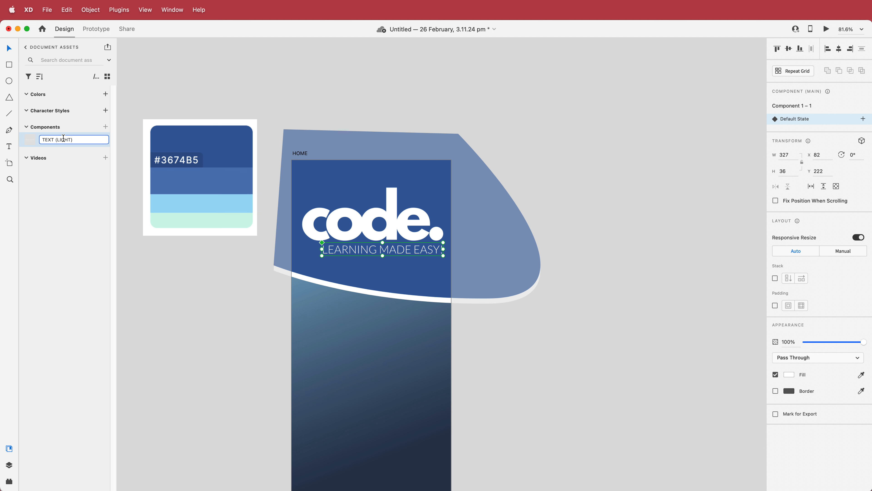
pyautogui.click(522, 173)
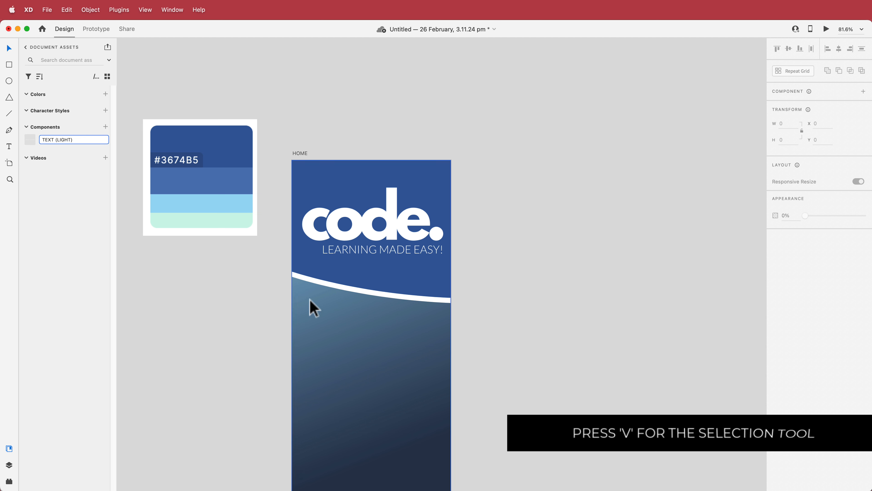
# Step: Bring in the Lottie animation of a computer with gears, shrink it and place it centred on the artboard below the header curve
pyautogui.scroll(-5, 558, 250)
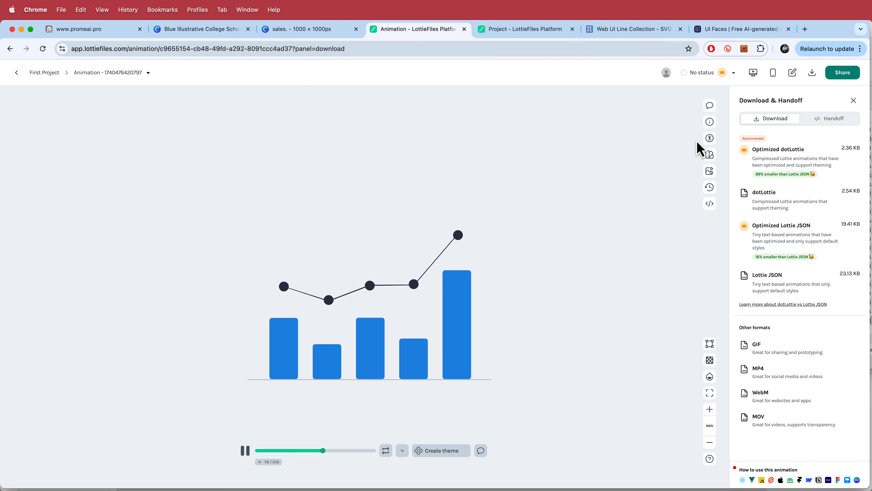
pyautogui.moveTo(784, 294)
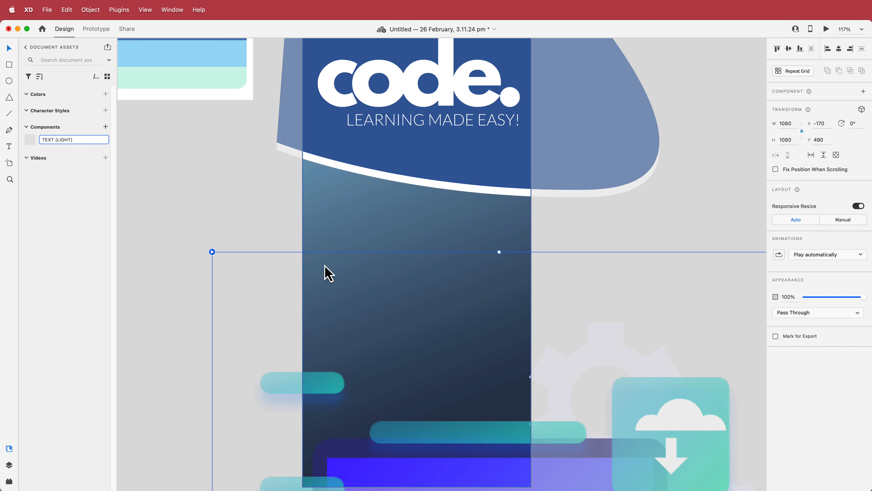
pyautogui.scroll(-5, 324, 271)
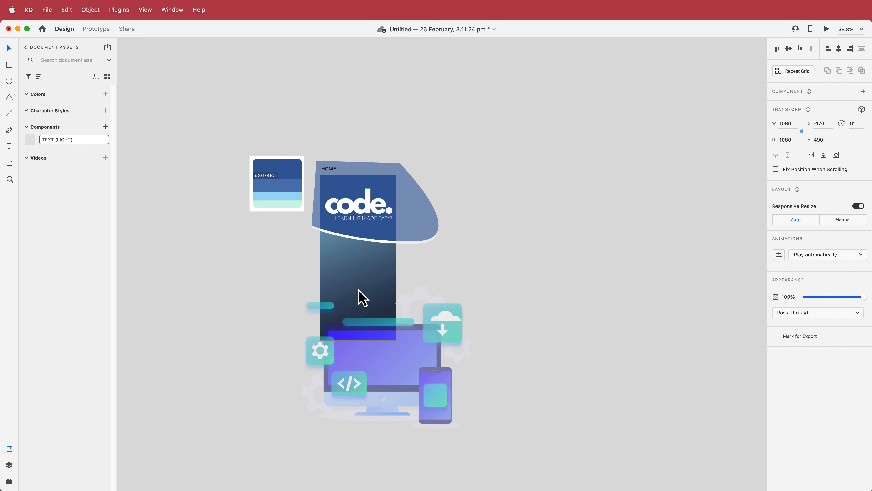
pyautogui.moveTo(481, 453); pyautogui.dragTo(342, 313)
pyautogui.moveTo(311, 289); pyautogui.dragTo(351, 274)
pyautogui.click(557, 214)
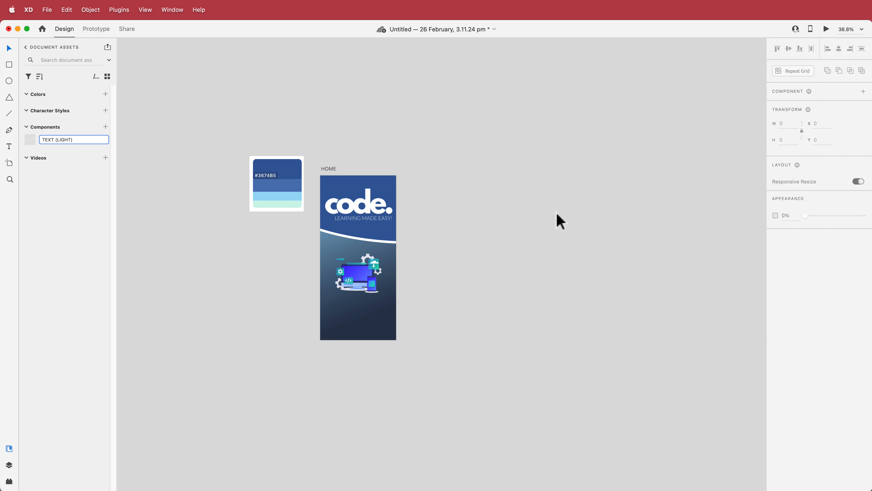
# Step: Preview the HOME screen to check the animation playback, and close the preview
pyautogui.click(826, 30)
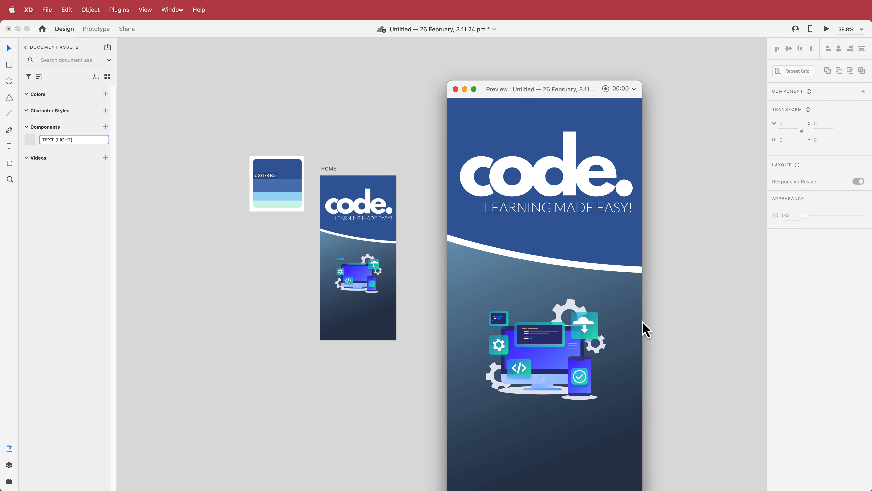
pyautogui.click(455, 89)
# Step: Draw a button rectangle about 385 × 90 near the artboard's lower edge and centre it horizontally
pyautogui.scroll(5, 380, 302)
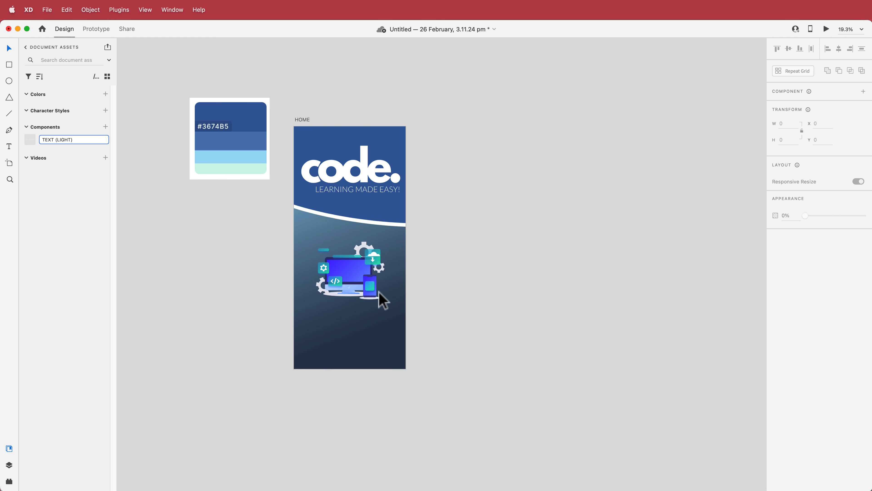
pyautogui.scroll(-2, 381, 299)
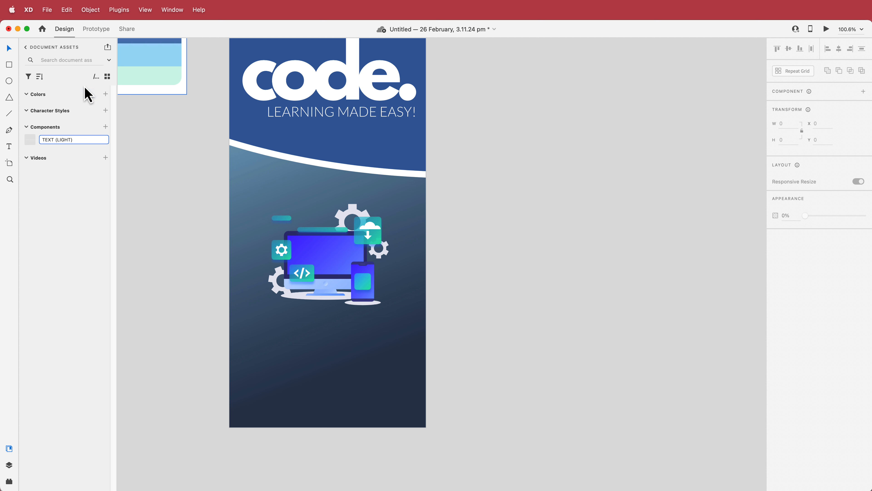
pyautogui.click(9, 66)
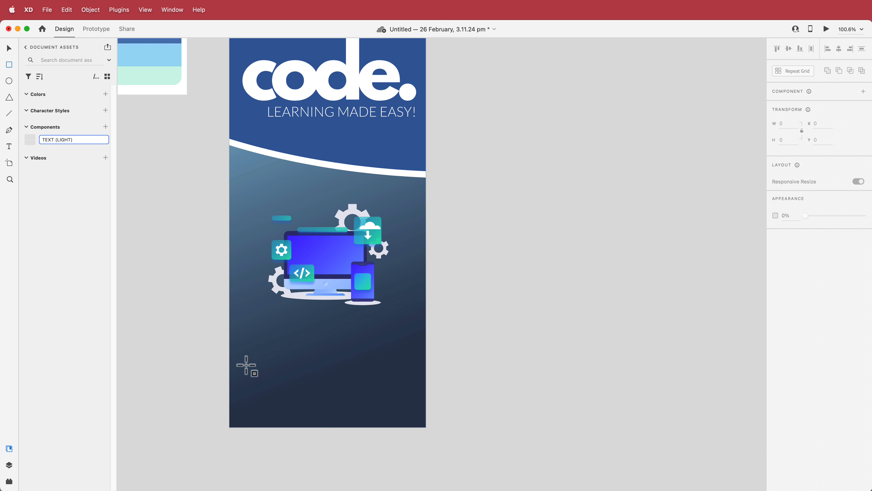
pyautogui.moveTo(246, 364)
pyautogui.mouseDown()
pyautogui.moveTo(346, 405)
pyautogui.moveTo(417, 405)
pyautogui.mouseUp()
pyautogui.moveTo(246, 387); pyautogui.dragTo(240, 385)
pyautogui.moveTo(325, 379); pyautogui.dragTo(329, 377)
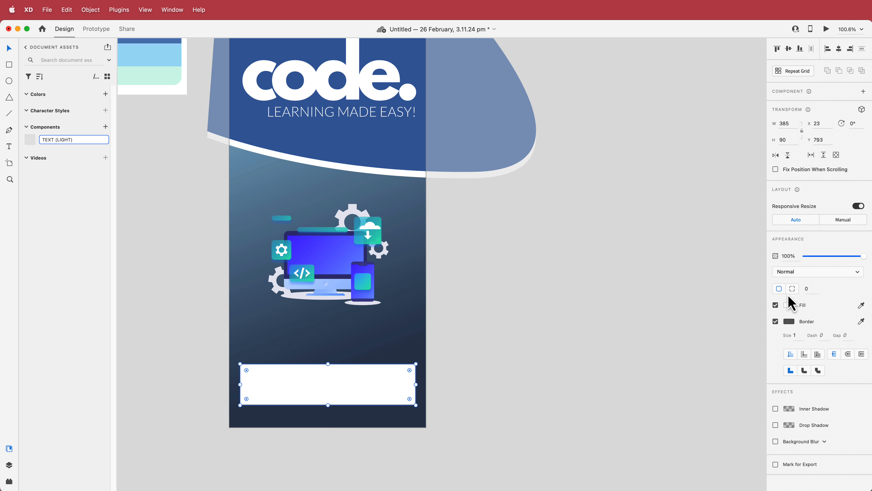
# Step: Give the button rectangle a corner radius of 10, no border and a fill sampled from the palette's light blue
pyautogui.click(805, 289)
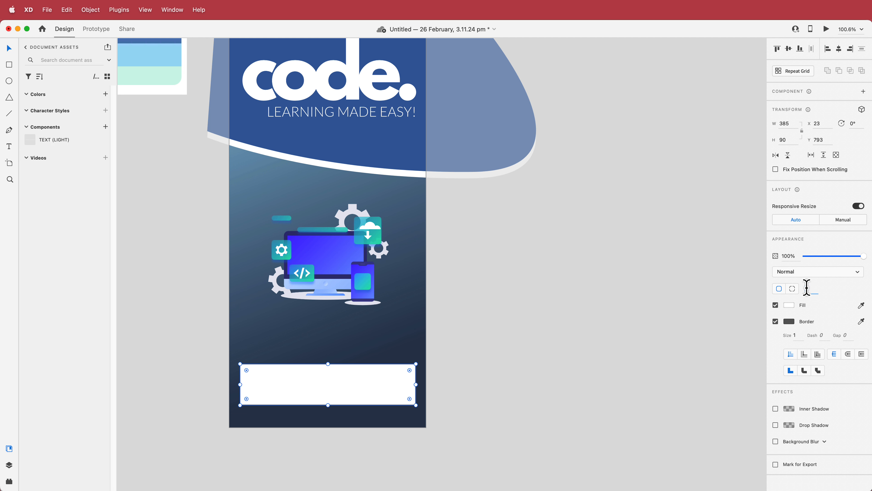
pyautogui.press('Return')
pyautogui.click(776, 322)
pyautogui.click(861, 305)
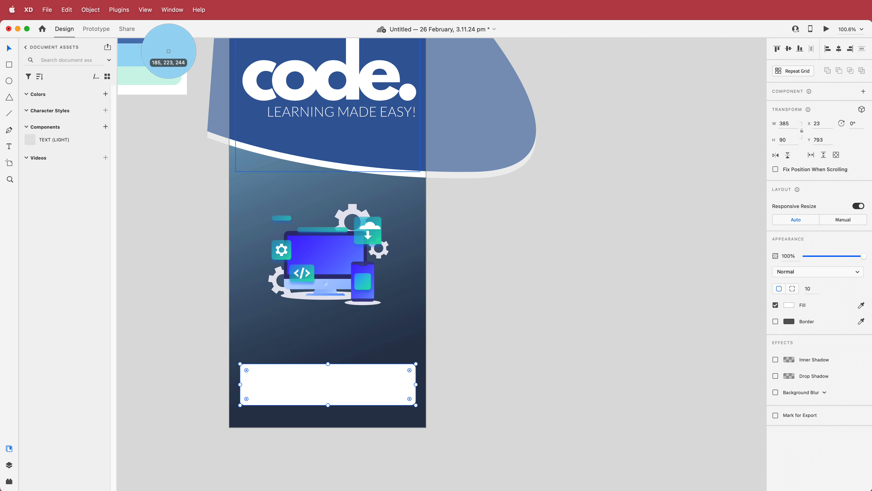
pyautogui.click(169, 51)
pyautogui.click(483, 340)
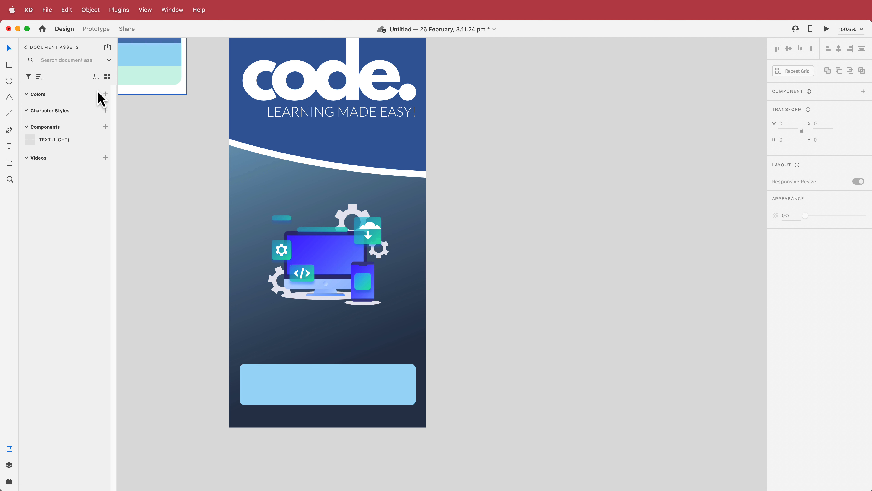
# Step: Add the white Lato Black text "Lets Begin", enlarge it to size 53 and centre it on the light blue button
pyautogui.click(10, 148)
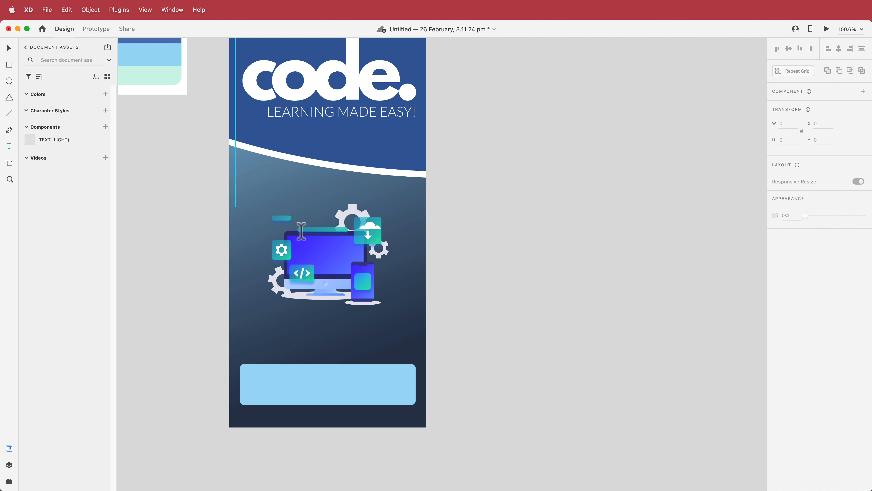
pyautogui.click(457, 357)
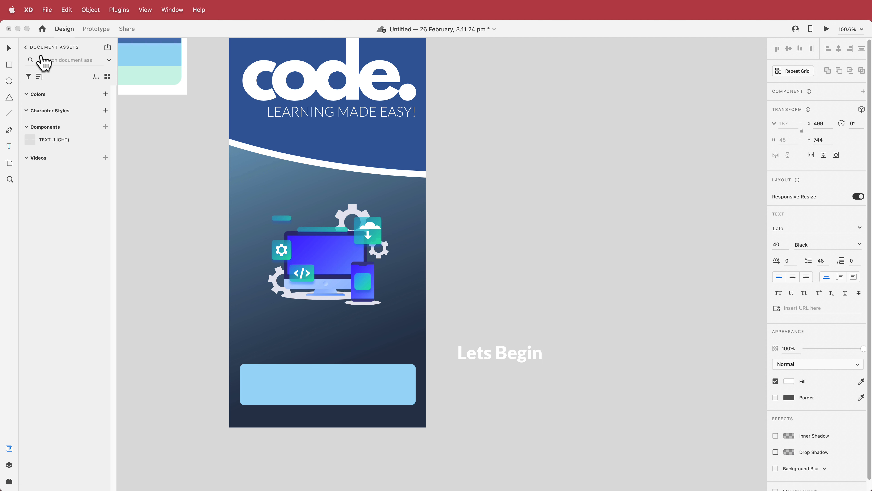
pyautogui.click(9, 49)
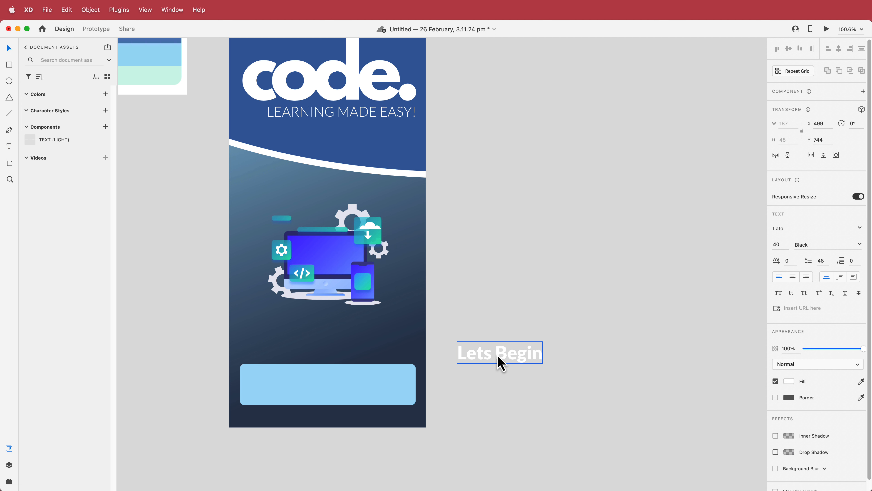
pyautogui.moveTo(497, 357); pyautogui.dragTo(326, 384)
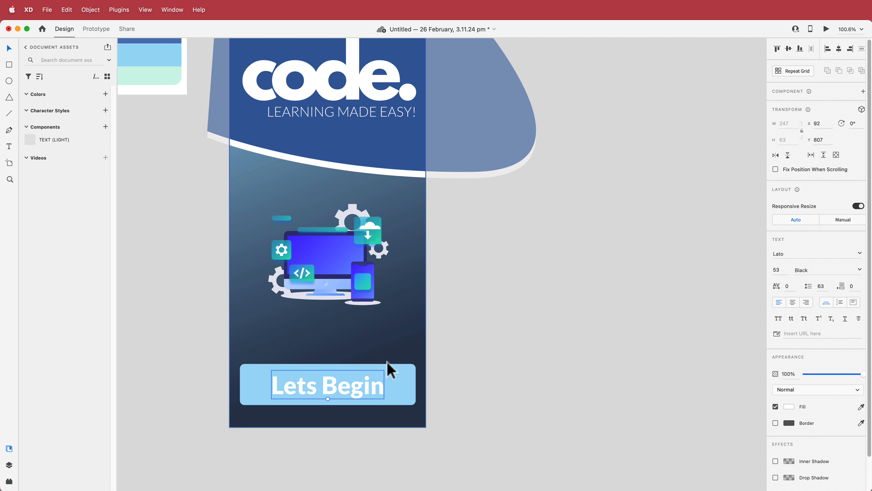
# Step: Convert the "Lets Begin" button text to all caps and recentre it on the light blue button
pyautogui.click(778, 319)
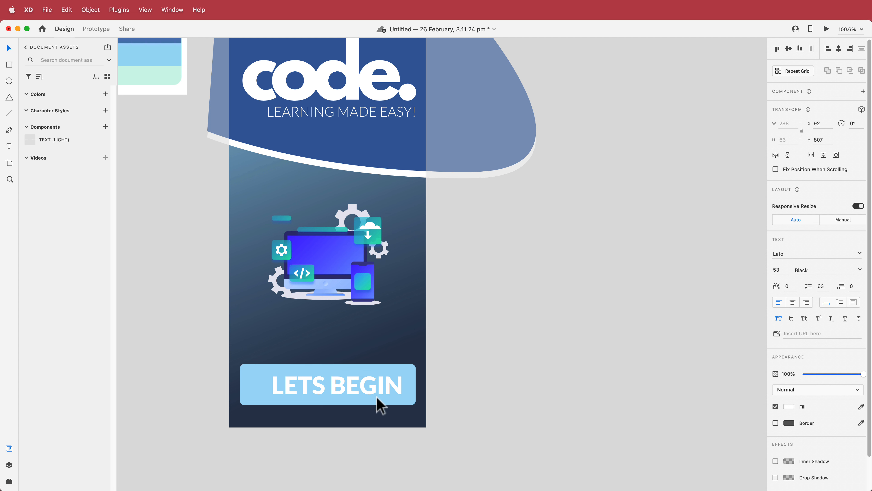
pyautogui.moveTo(349, 386); pyautogui.dragTo(346, 382)
pyautogui.click(468, 292)
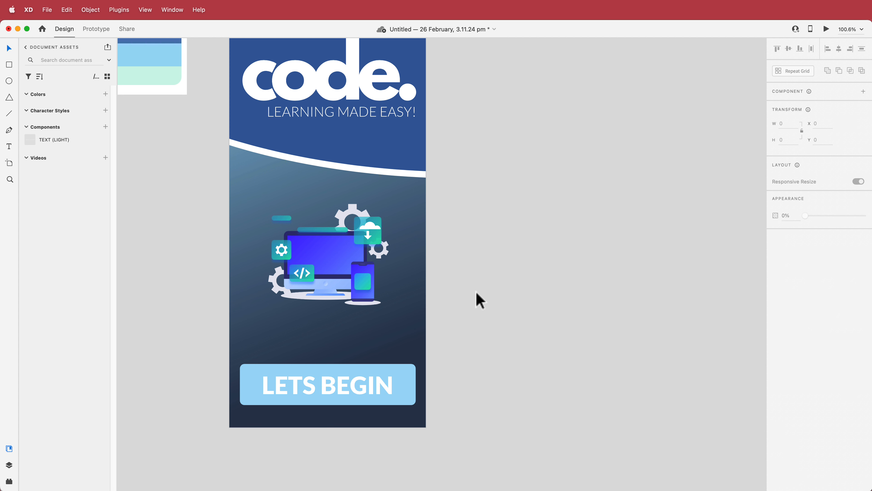
# Step: Turn the "LETS BEGIN" text into a component and name it "TEXT (BOLD)" in the document assets
pyautogui.click(354, 384)
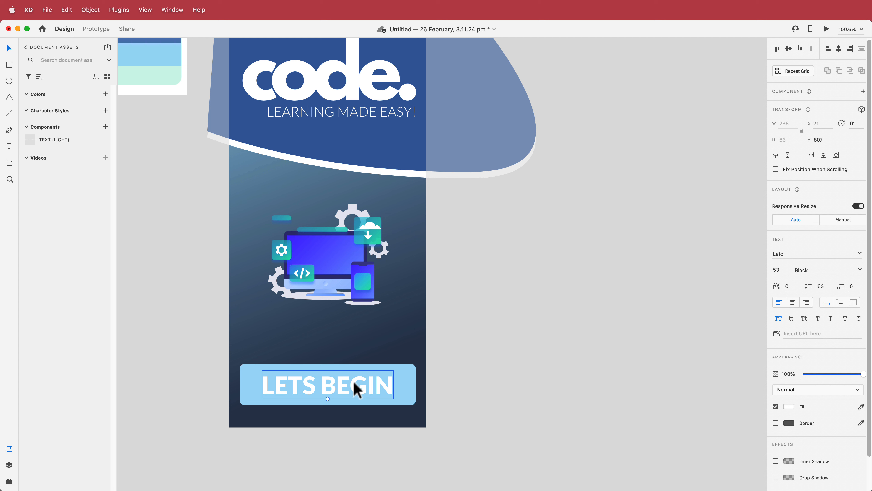
pyautogui.rightClick(355, 384)
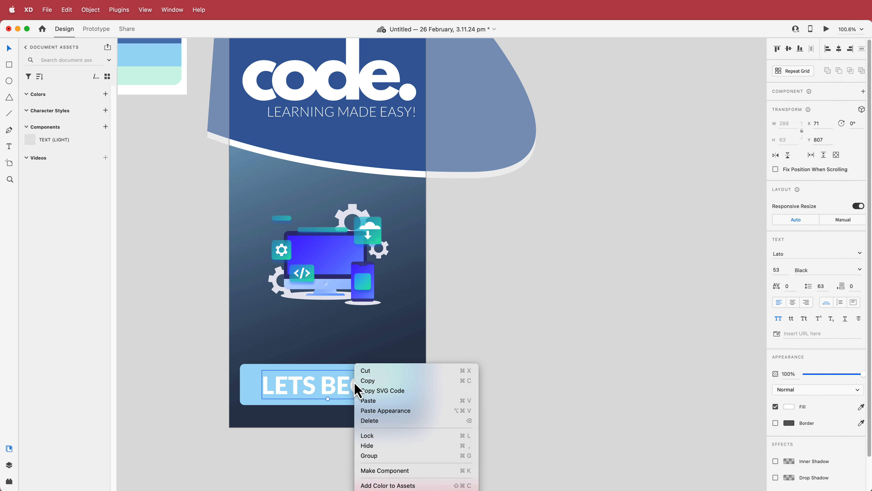
pyautogui.click(416, 470)
pyautogui.doubleClick(54, 140)
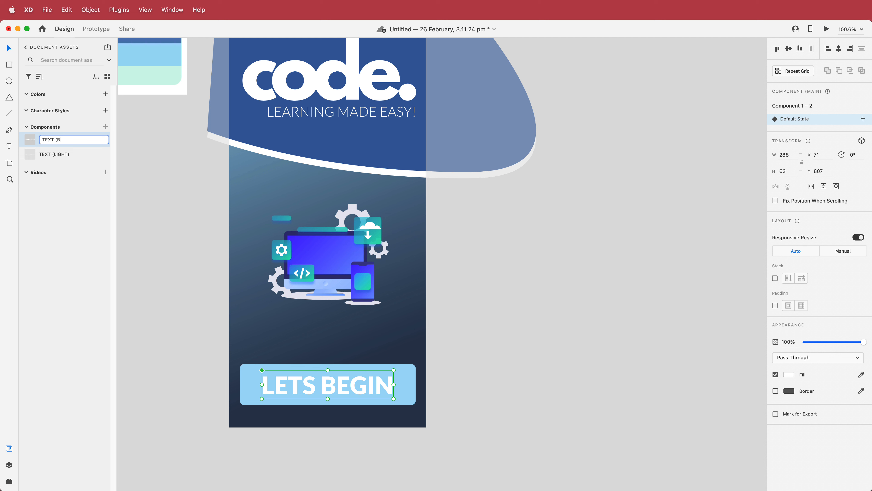
pyautogui.press('Return')
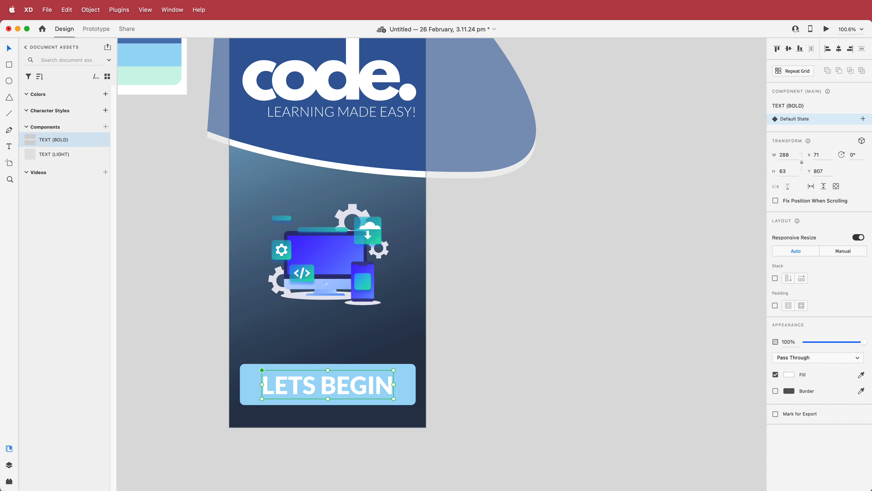
pyautogui.click(551, 213)
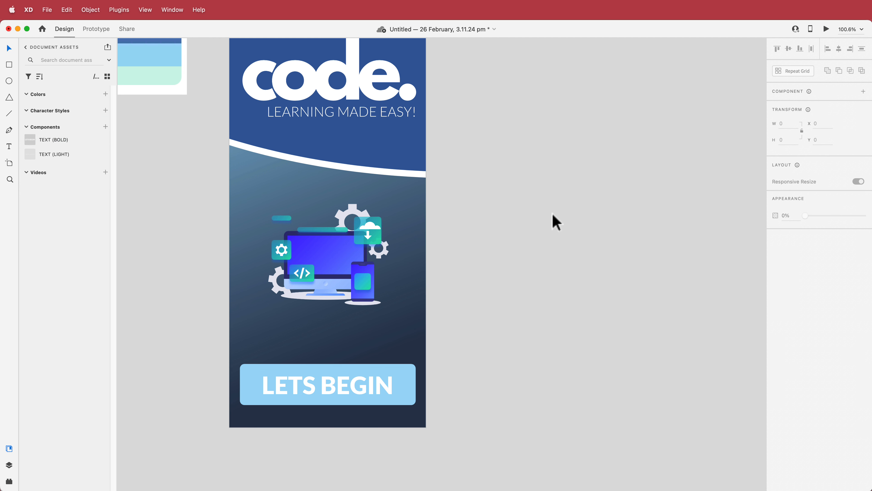
# Step: Duplicate the whole HOME artboard
pyautogui.scroll(5, 546, 233)
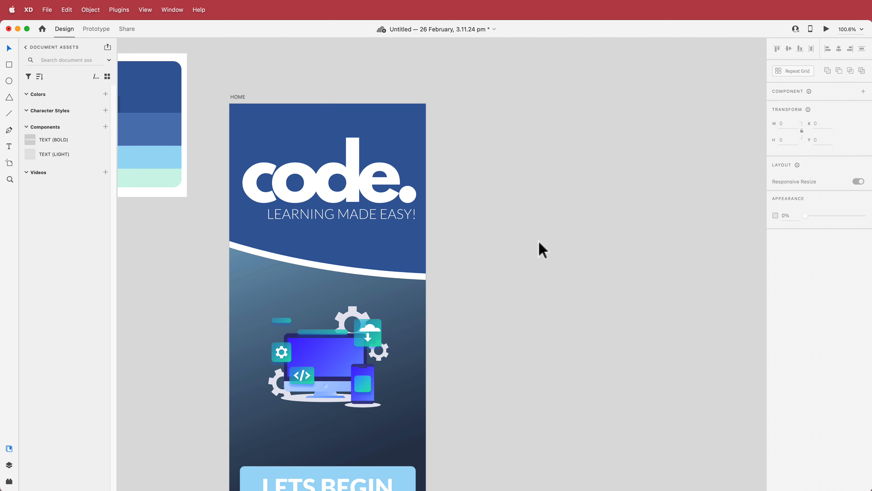
pyautogui.click(237, 97)
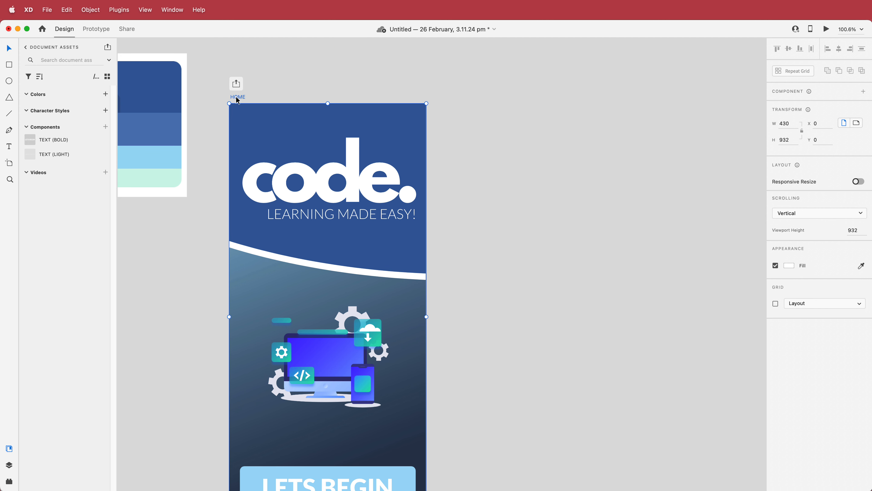
pyautogui.press('super+d')
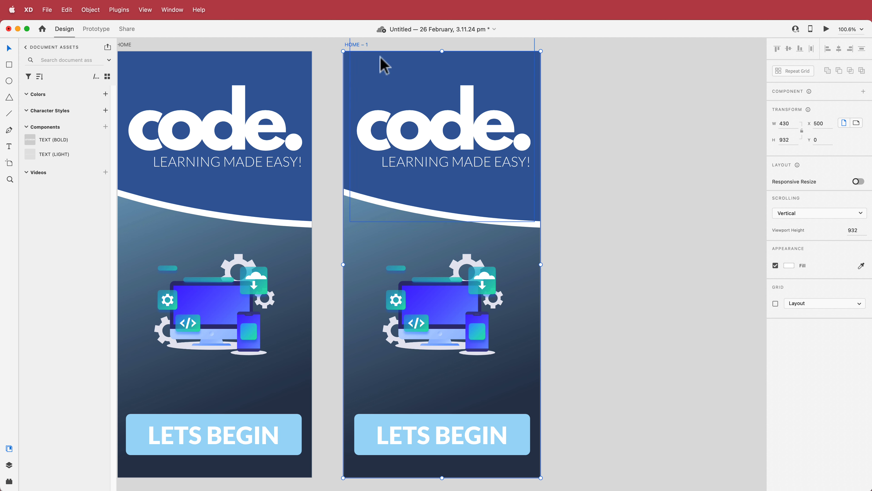
# Step: Delete the "LETS BEGIN" button, its text and the Lottie animation from the duplicated artboard
pyautogui.scroll(1, 371, 99)
pyautogui.scroll(-3, 378, 114)
pyautogui.click(516, 384)
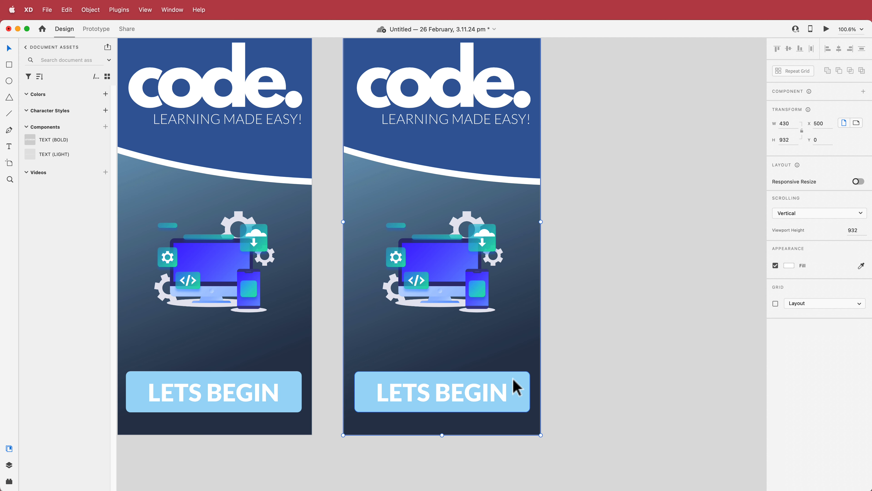
pyautogui.press('Delete')
pyautogui.click(502, 395)
pyautogui.press('Delete')
pyautogui.click(444, 276)
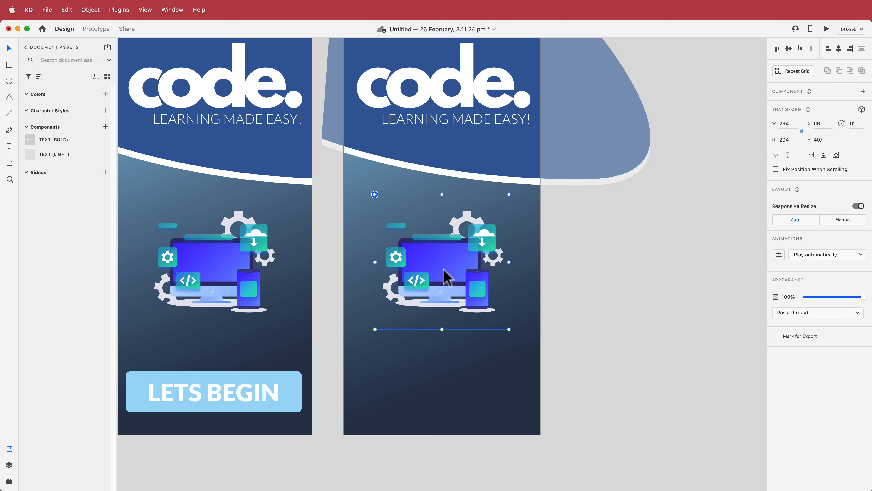
pyautogui.press('Delete')
# Step: Remove the code. logo, the tagline and the white and blue curved header shapes from the duplicate artboard
pyautogui.click(444, 174)
pyautogui.click(446, 109)
pyautogui.press('Delete')
pyautogui.click(452, 129)
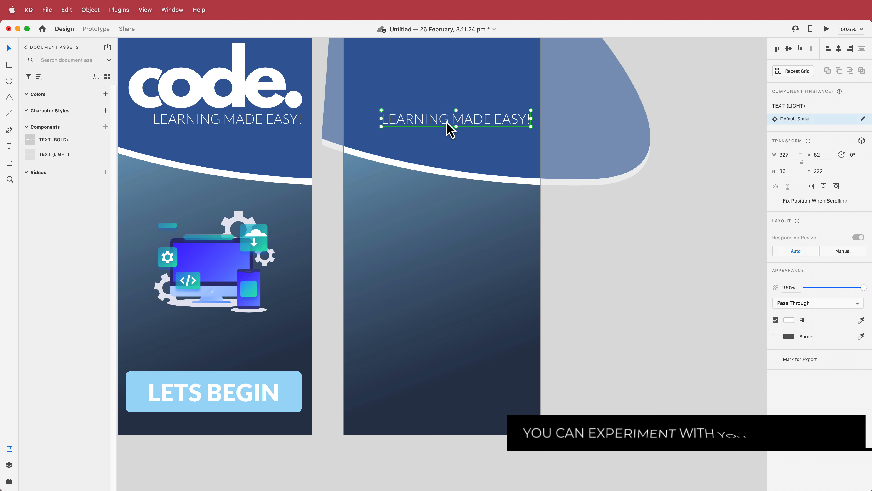
pyautogui.press('Delete')
pyautogui.click(440, 180)
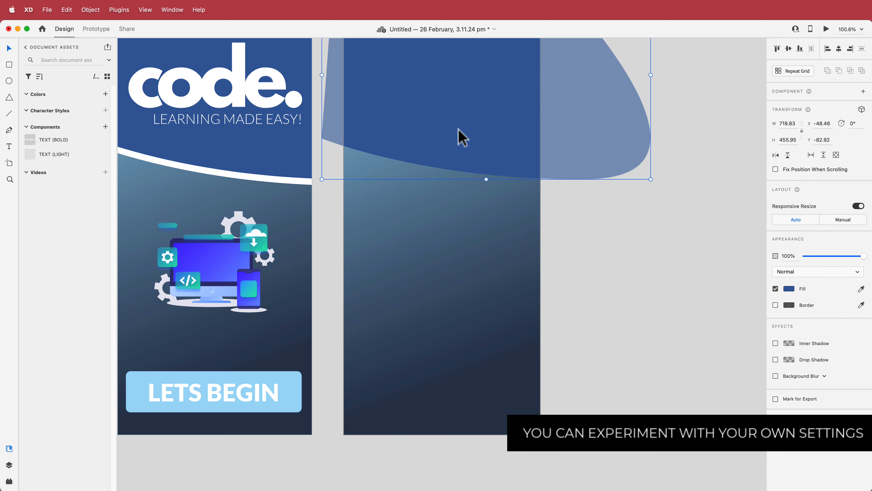
pyautogui.press('Delete')
# Step: Recolour the duplicate's background gradient with palette samples, from medium blue #648EC4 at the upper end to light blue #AFE0F7 at the lower end
pyautogui.click(467, 185)
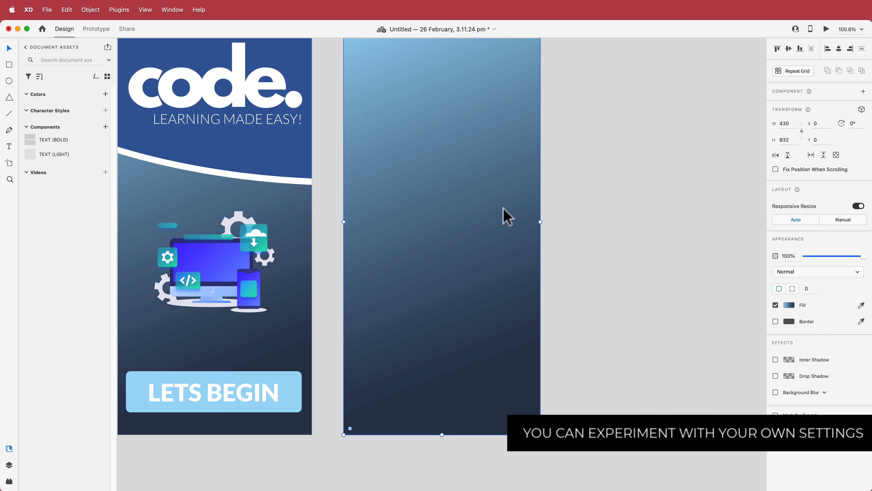
pyautogui.click(790, 305)
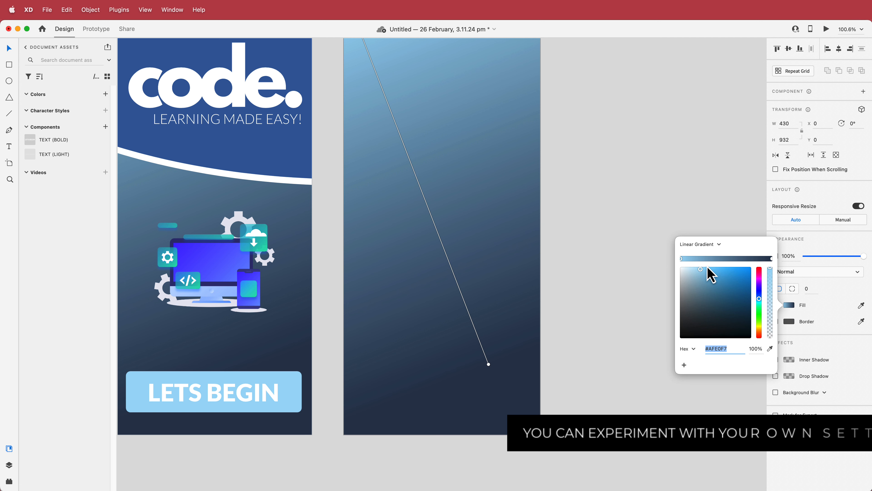
pyautogui.click(772, 259)
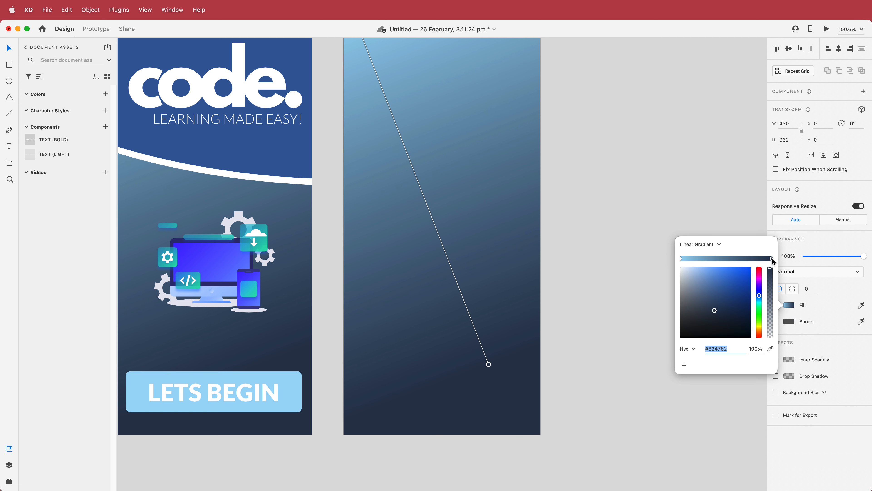
pyautogui.click(770, 348)
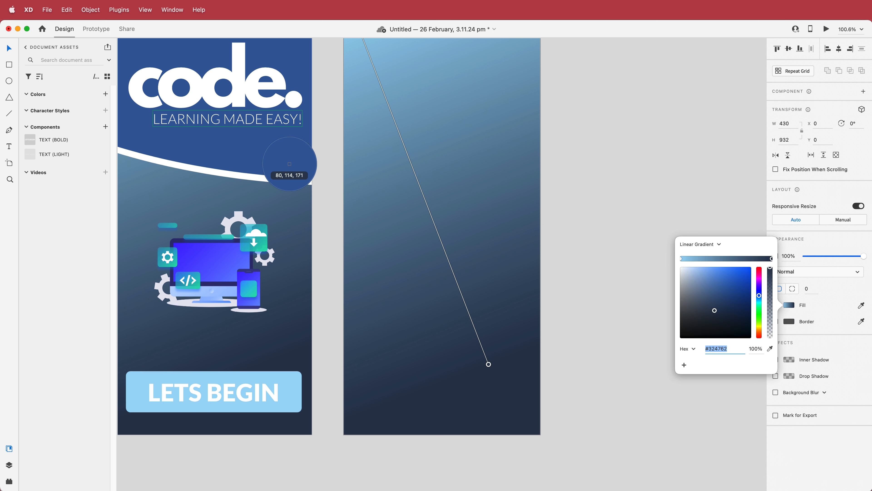
pyautogui.hscroll(-5, 136, 48)
pyautogui.click(136, 48)
pyautogui.scroll(5, 675, 177)
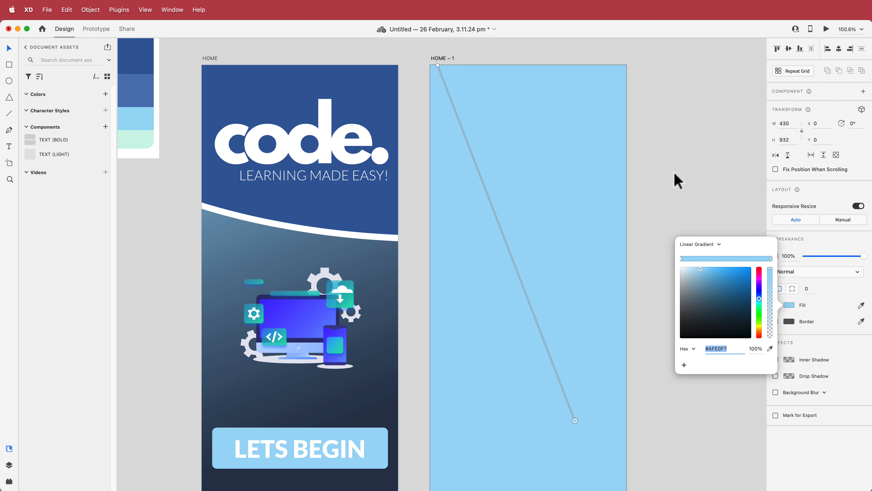
pyautogui.click(769, 348)
pyautogui.click(142, 92)
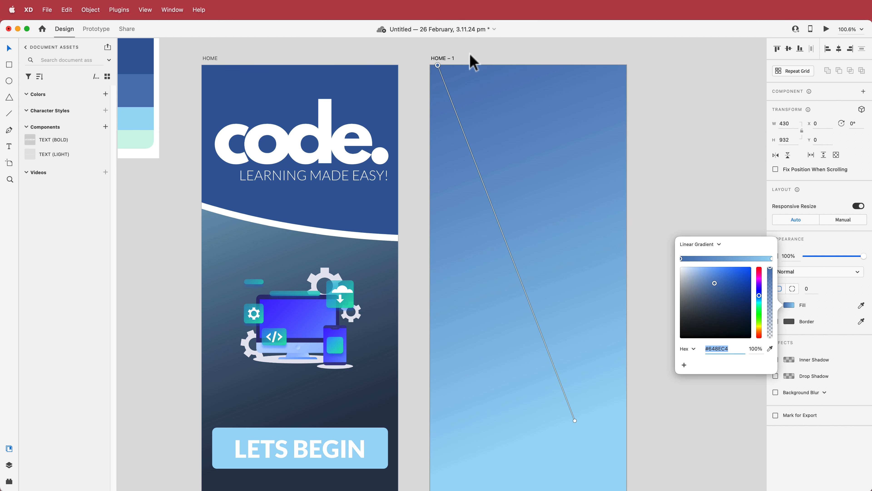
pyautogui.click(688, 141)
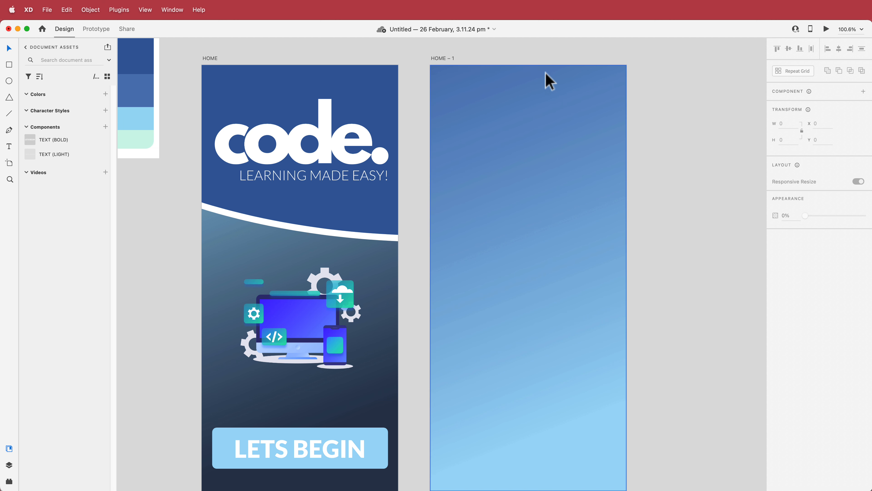
# Step: Move the duplicate artboard horizontally away from HOME to about X 732, keeping its background in place
pyautogui.moveTo(531, 73); pyautogui.dragTo(616, 78)
pyautogui.press('super+z')
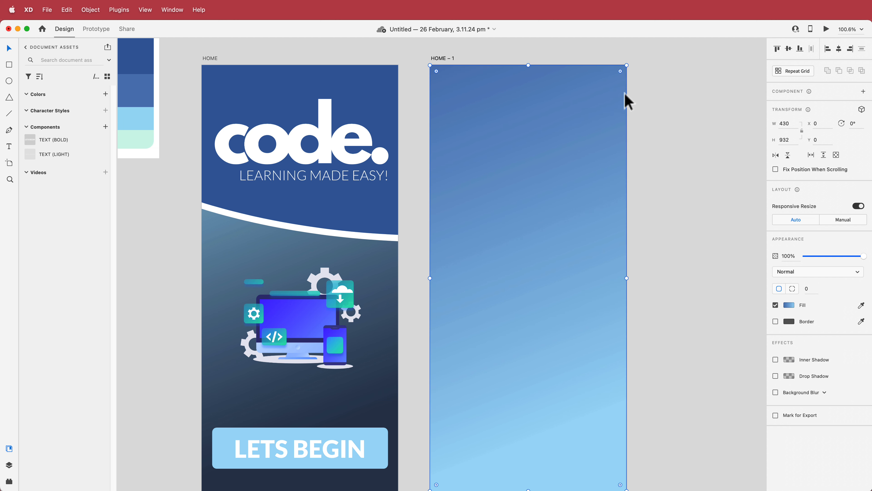
pyautogui.moveTo(444, 59); pyautogui.dragTo(545, 62)
pyautogui.scroll(3, 469, 125)
pyautogui.scroll(-10, 502, 142)
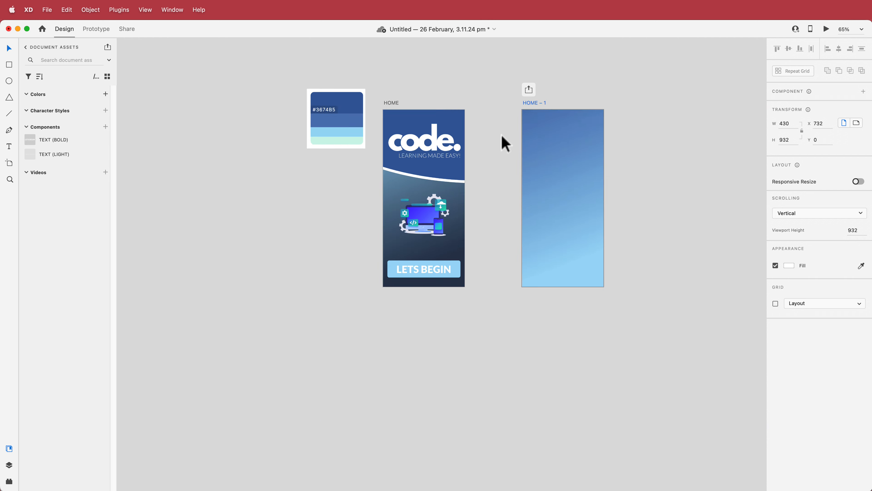
# Step: Draw a borderless circle about 587 × 587 overlapping the duplicate artboard's upper-left corner
pyautogui.click(9, 81)
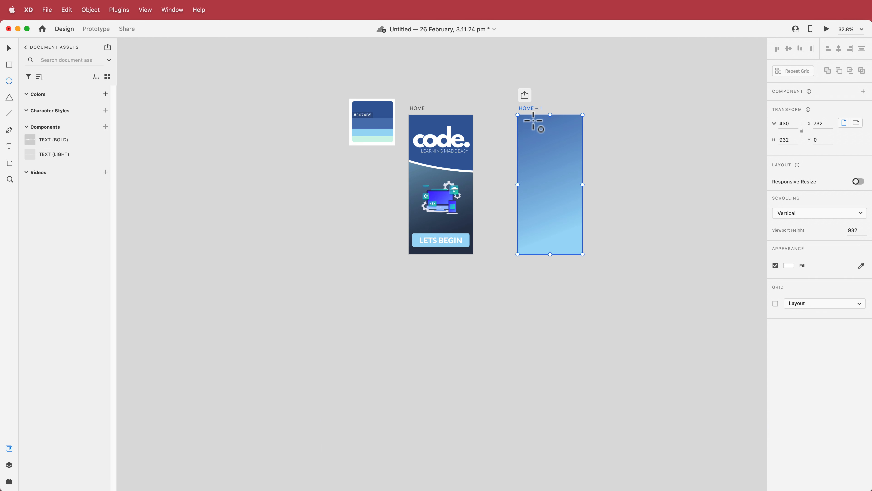
pyautogui.moveTo(486, 91); pyautogui.dragTo(575, 190)
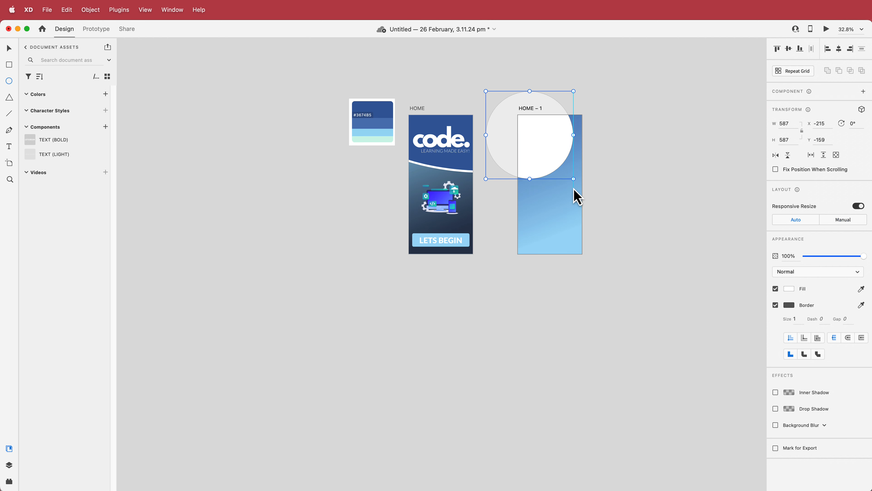
pyautogui.click(777, 306)
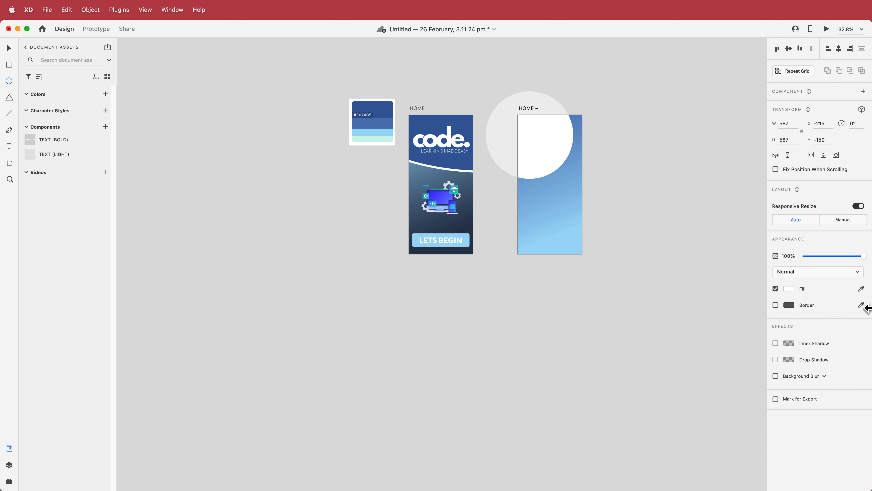
# Step: Fill the circle with the palette's darkest blue and lower its opacity to 78%
pyautogui.click(861, 288)
pyautogui.click(388, 113)
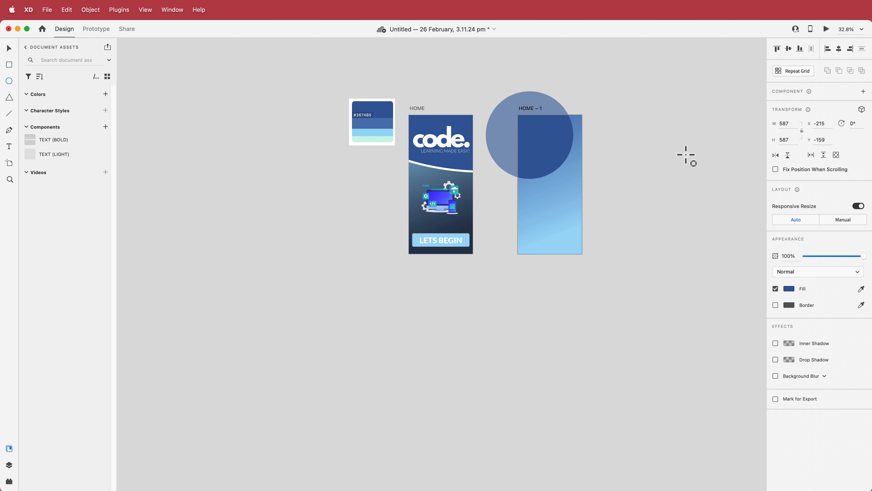
pyautogui.moveTo(859, 260); pyautogui.dragTo(850, 259)
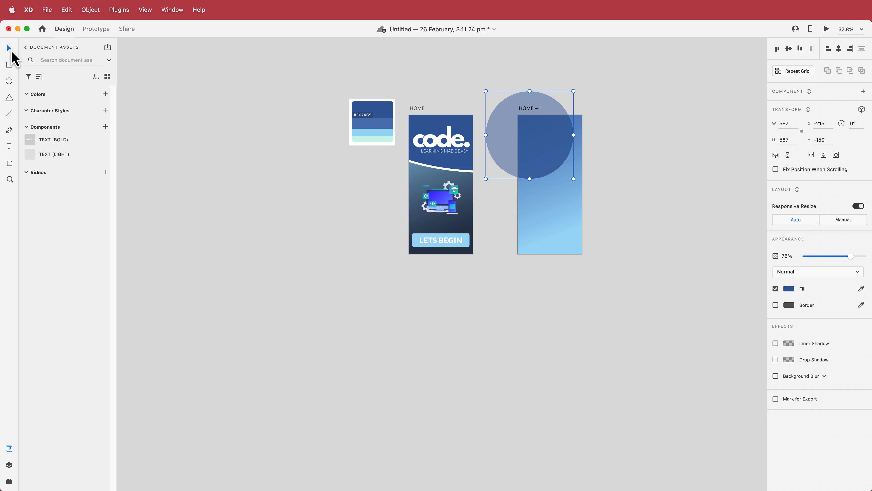
# Step: Duplicate the circle over the artboard's lower-right edge, shrink the copy to about 446 × 449 and reduce its opacity
pyautogui.moveTo(542, 155); pyautogui.dragTo(602, 222)
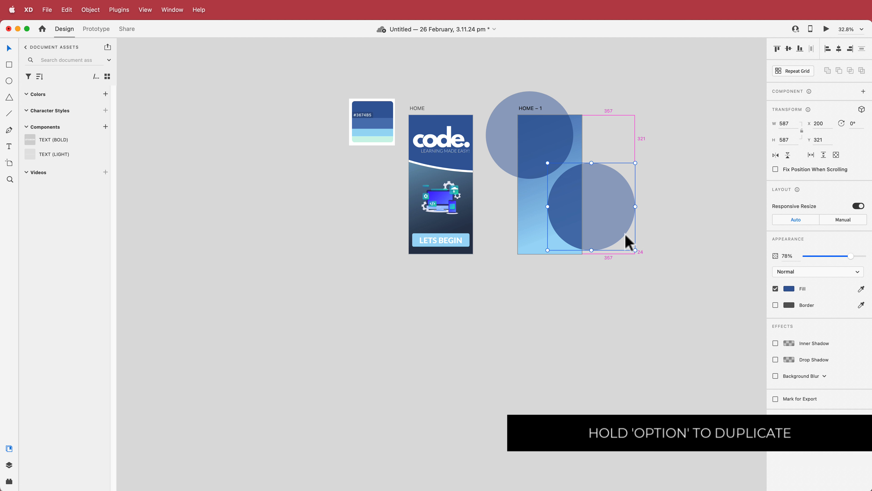
pyautogui.moveTo(635, 250); pyautogui.dragTo(609, 216)
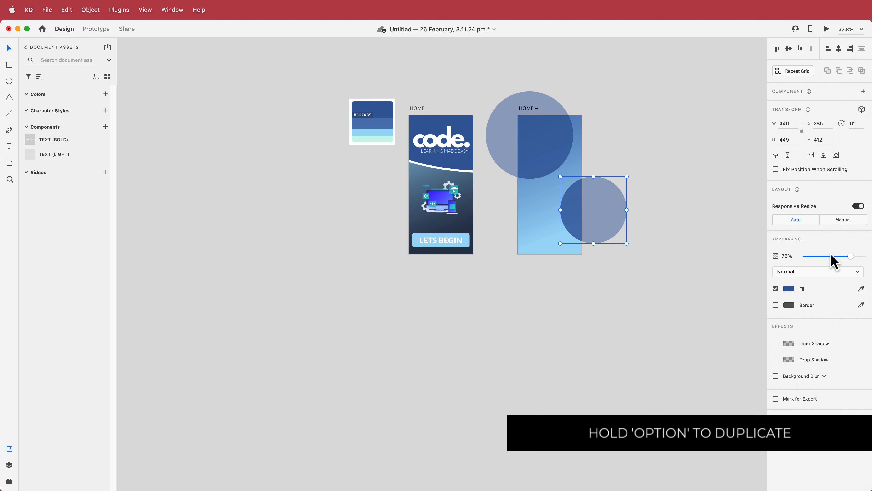
pyautogui.moveTo(851, 256); pyautogui.dragTo(846, 256)
pyautogui.click(664, 125)
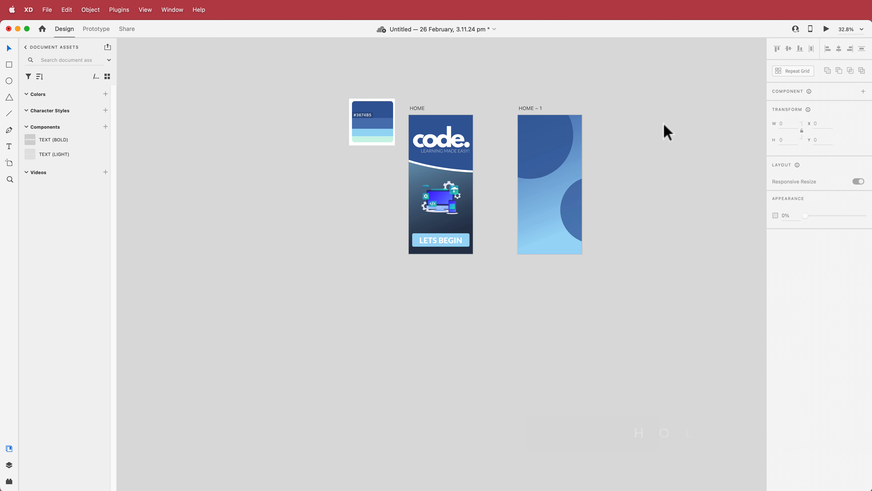
# Step: Place a TEXT (BOLD) instance near the upper edge of the duplicate artboard and change its text to "WELCOME"
pyautogui.scroll(5, 561, 171)
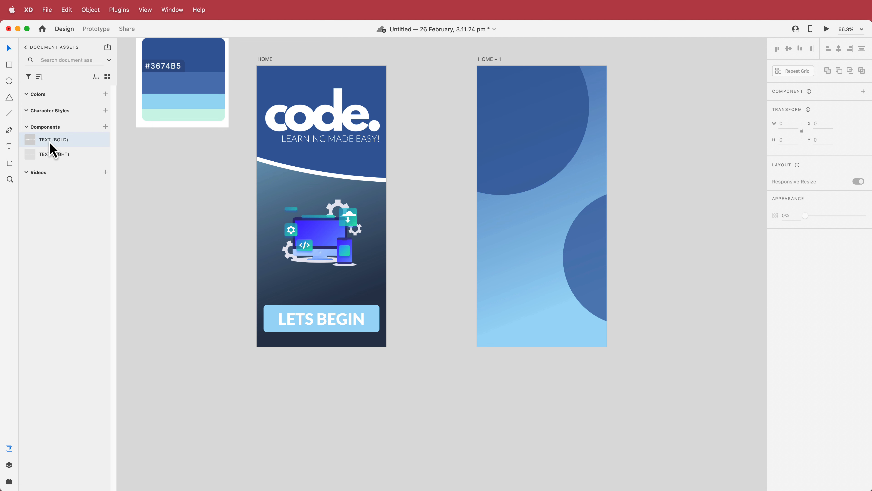
pyautogui.moveTo(52, 141); pyautogui.dragTo(522, 107)
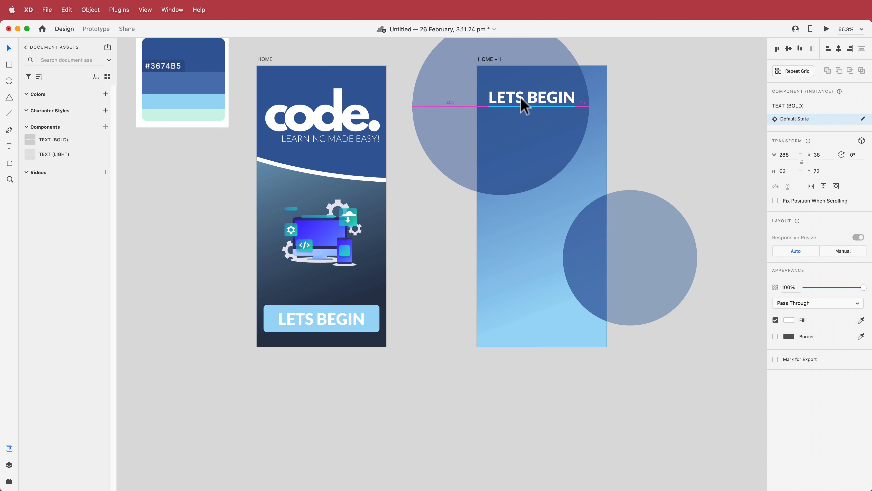
pyautogui.doubleClick(521, 100)
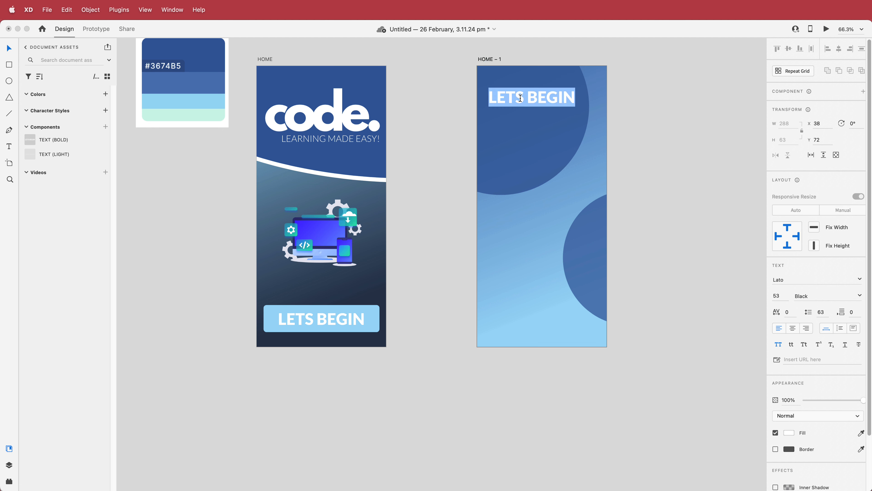
pyautogui.write('WELCOME')
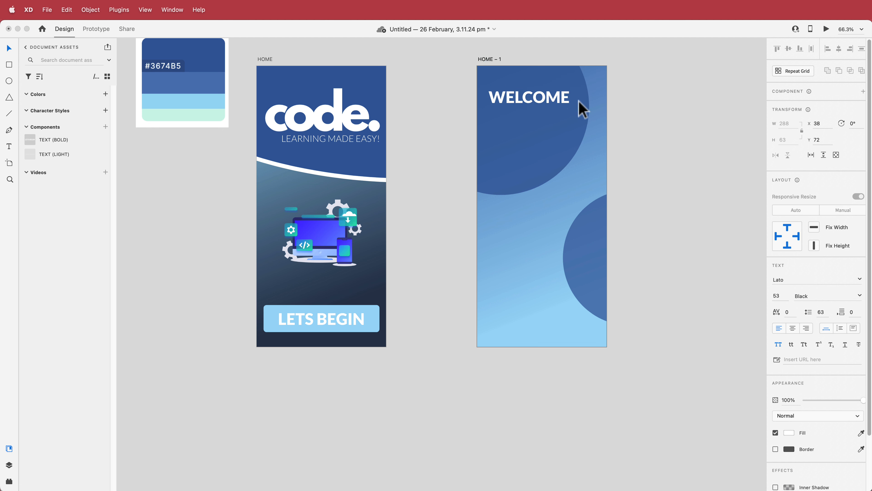
# Step: Paste the three-line menu icon and place it in the duplicate artboard's upper-right corner
pyautogui.click(695, 112)
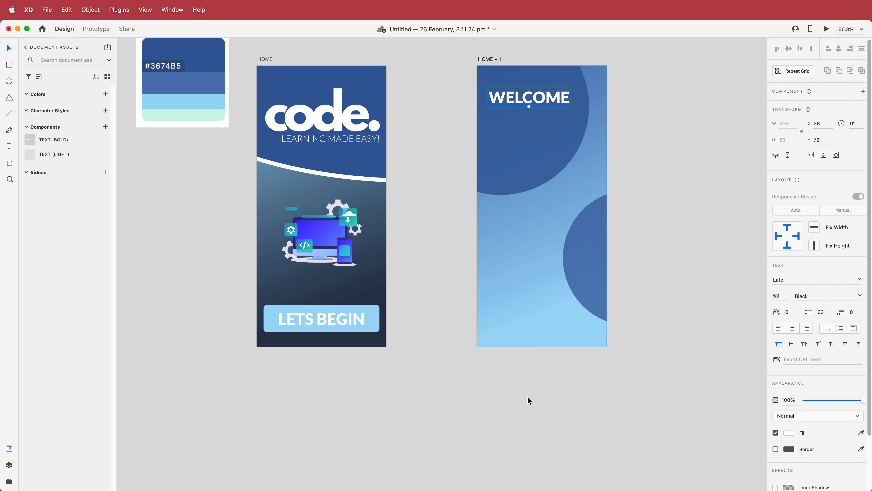
pyautogui.press('super+v')
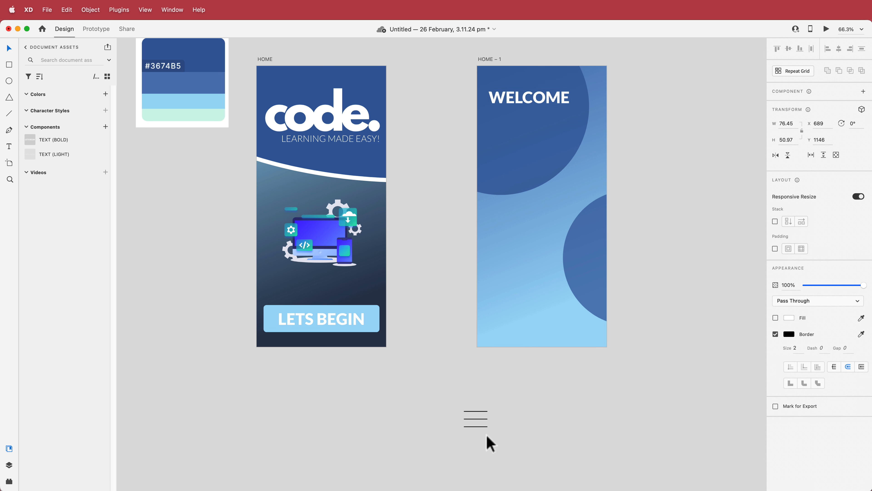
pyautogui.moveTo(479, 425); pyautogui.dragTo(597, 90)
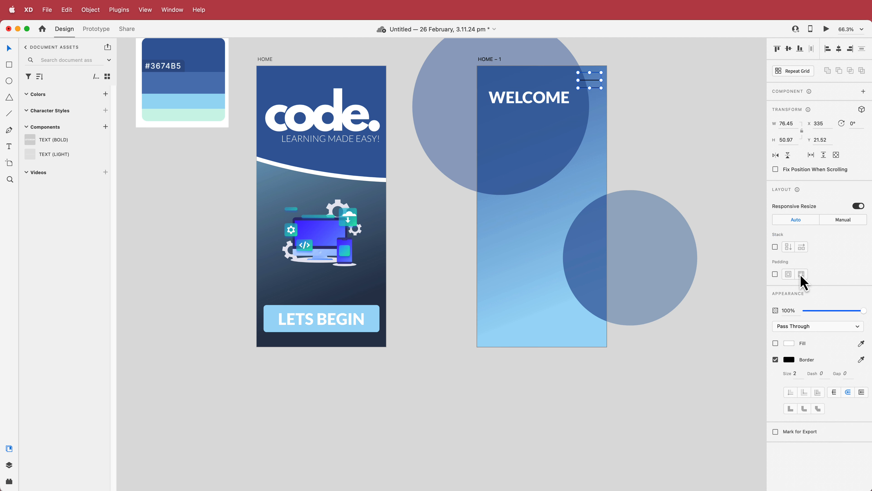
# Step: Give the menu icon's lines a white border with size 5
pyautogui.click(789, 359)
pyautogui.moveTo(704, 351); pyautogui.dragTo(664, 296)
pyautogui.click(741, 274)
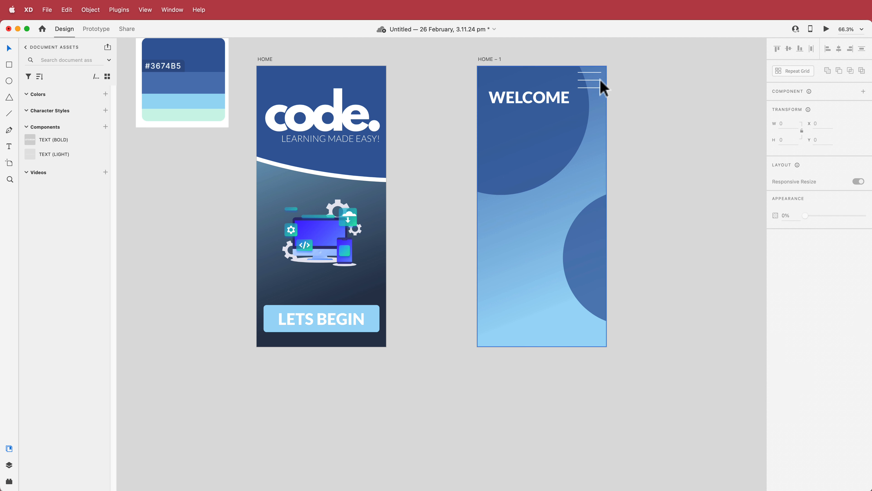
pyautogui.click(596, 91)
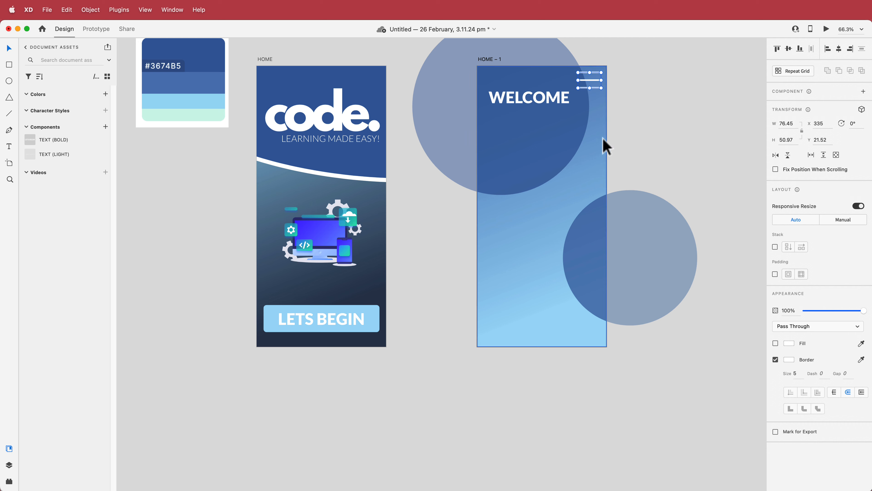
# Step: Shrink the menu icon to about 49 × 33 and keep it near the artboard's upper-right corner
pyautogui.scroll(-2, 597, 101)
pyautogui.scroll(6, 599, 101)
pyautogui.scroll(4, 578, 100)
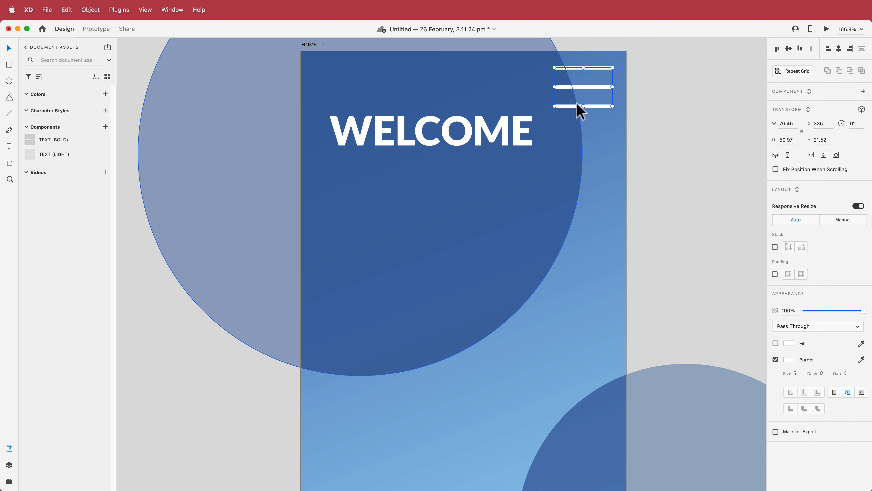
pyautogui.moveTo(554, 151); pyautogui.dragTo(585, 139)
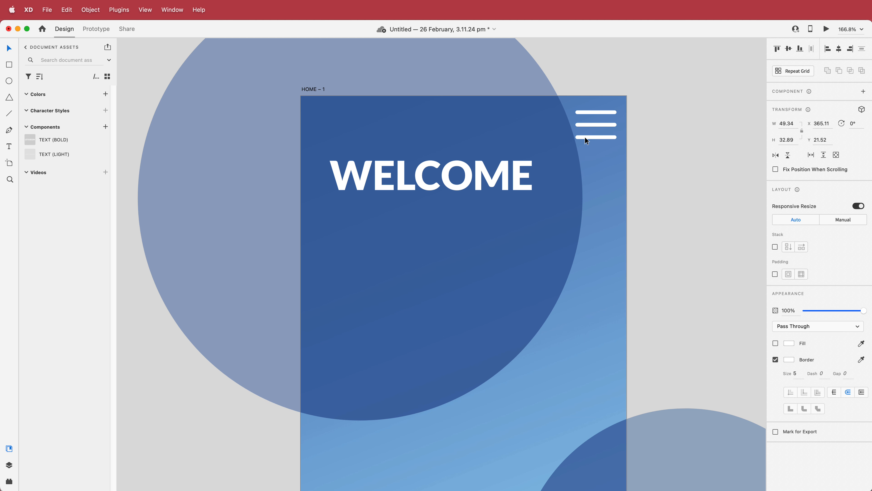
# Step: Move WELCOME to about X 20, Y 59 and place a TEXT (LIGHT) instance beneath it reading "TO THE DASHBOARD"
pyautogui.moveTo(399, 175); pyautogui.dragTo(388, 165)
pyautogui.scroll(-10, 409, 179)
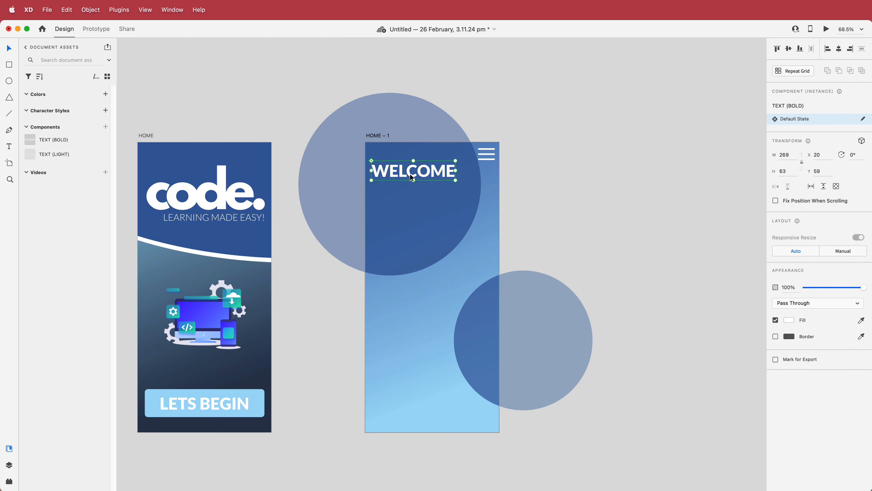
pyautogui.moveTo(65, 155); pyautogui.dragTo(395, 195)
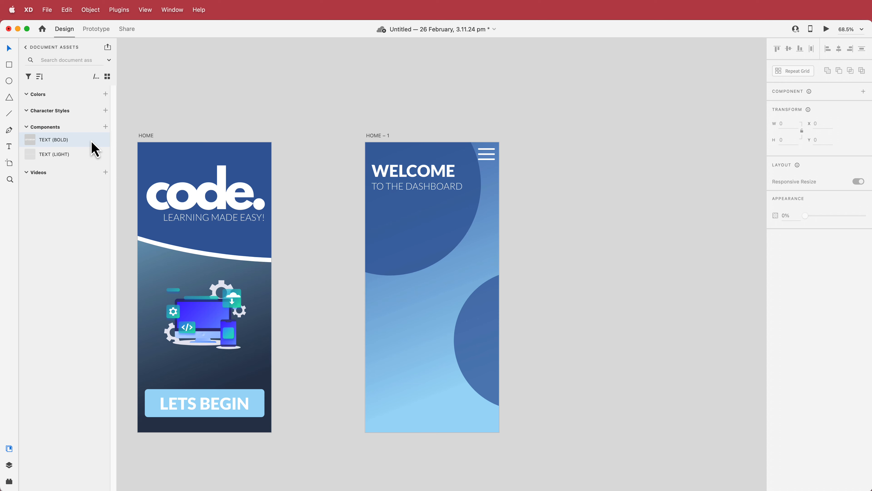
# Step: Place a TEXT (BOLD) instance below "TO THE DASHBOARD" and change its text to the learner's first name
pyautogui.moveTo(94, 146); pyautogui.dragTo(393, 214)
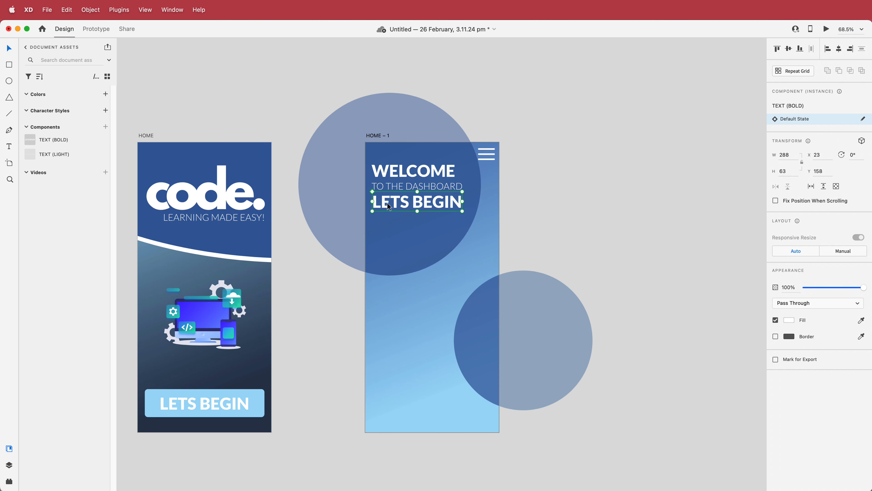
pyautogui.doubleClick(390, 205)
pyautogui.doubleClick(396, 205)
pyautogui.write('MARCO')
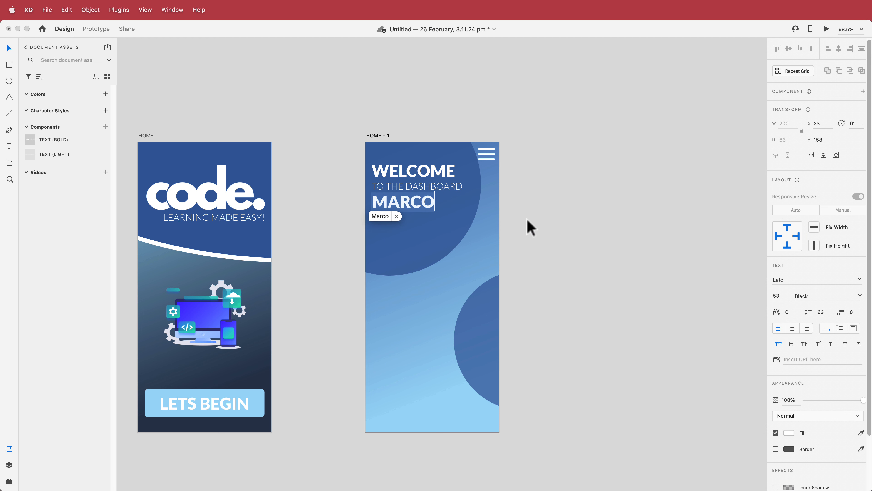
pyautogui.press('Escape')
pyautogui.click(535, 226)
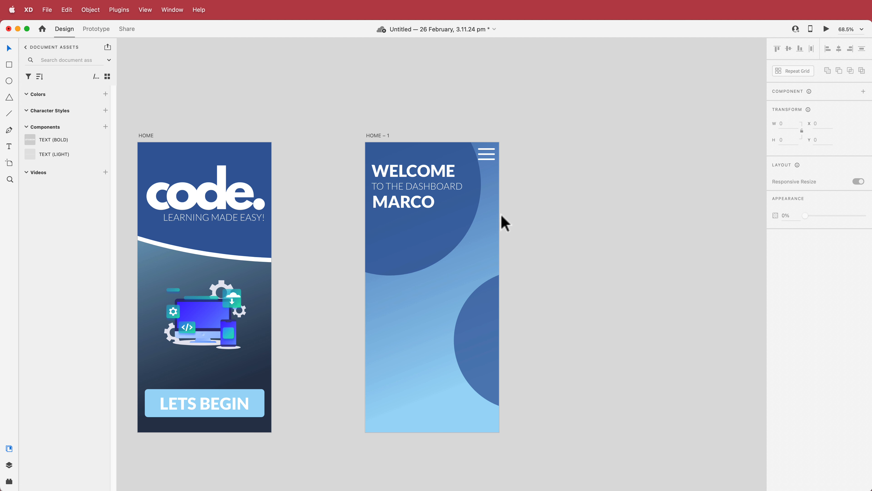
# Step: Draw a rectangle about 319 × 73 below the heading text and duplicate it alongside, narrowing the copy to about 49
pyautogui.click(8, 65)
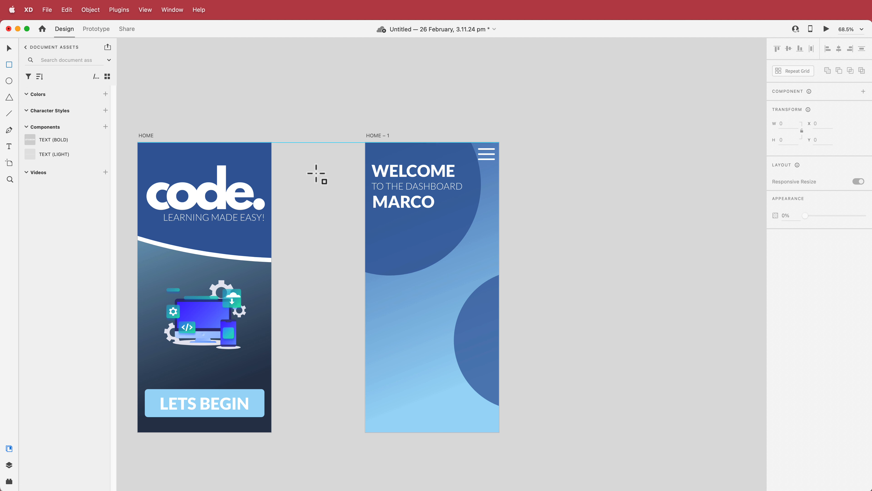
pyautogui.moveTo(373, 226); pyautogui.dragTo(472, 249)
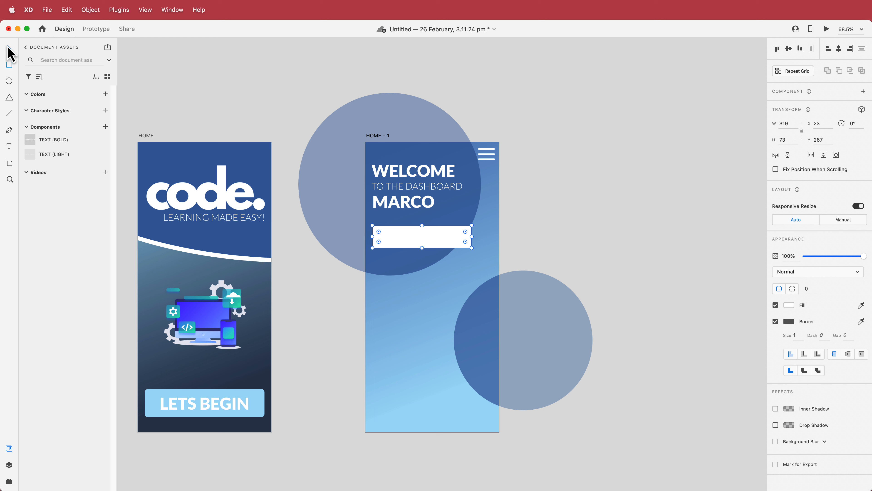
pyautogui.click(8, 48)
pyautogui.click(402, 241)
pyautogui.moveTo(402, 241); pyautogui.dragTo(502, 241)
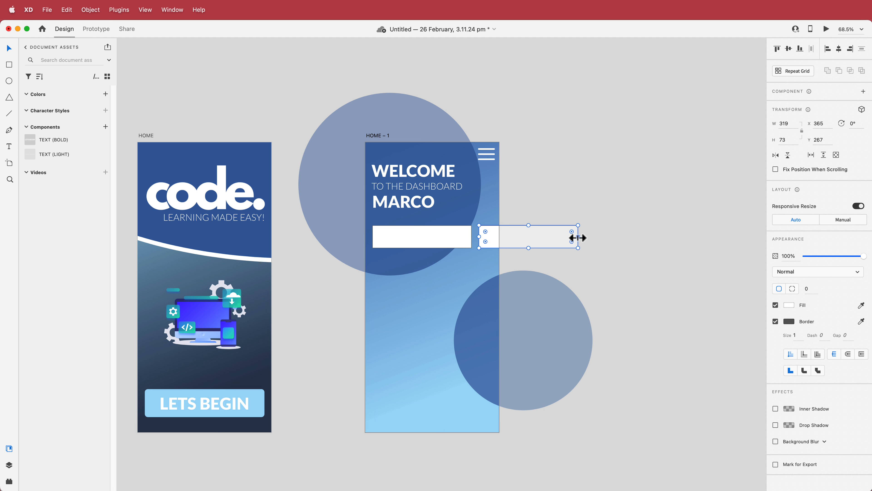
pyautogui.moveTo(579, 237); pyautogui.dragTo(494, 237)
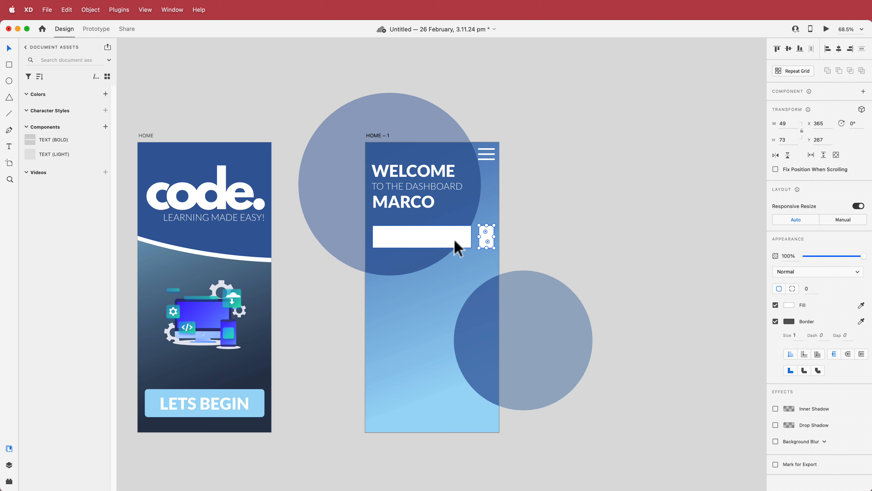
# Step: Remove the border from both white rectangles and set their corner radius to 5
pyautogui.keyDown('shift'); pyautogui.click(454, 241); pyautogui.keyUp('shift')
pyautogui.click(775, 321)
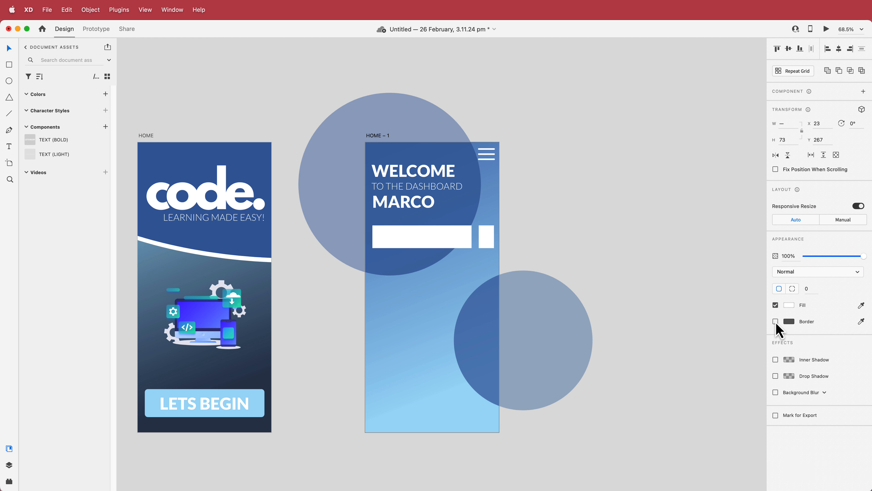
pyautogui.click(802, 288)
pyautogui.write('5')
# Step: Reduce the height of both white rectangles to about 54
pyautogui.scroll(-2, 476, 242)
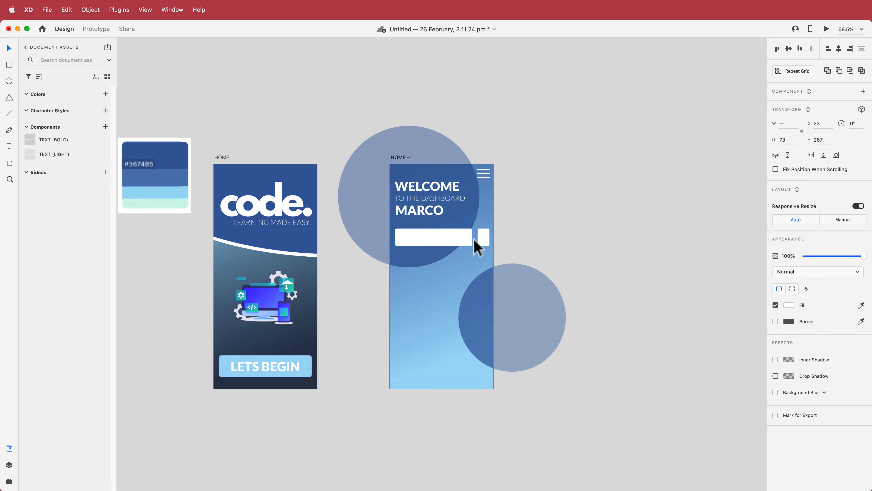
pyautogui.scroll(8, 476, 238)
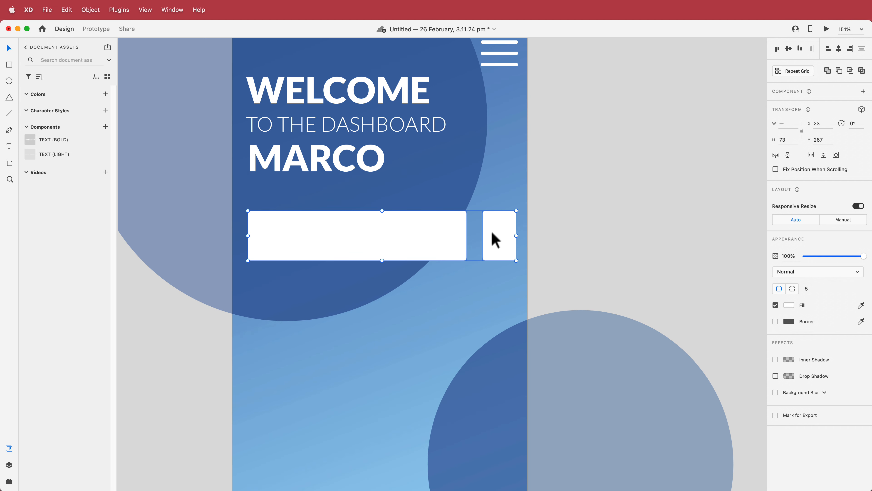
pyautogui.moveTo(382, 260); pyautogui.dragTo(383, 248)
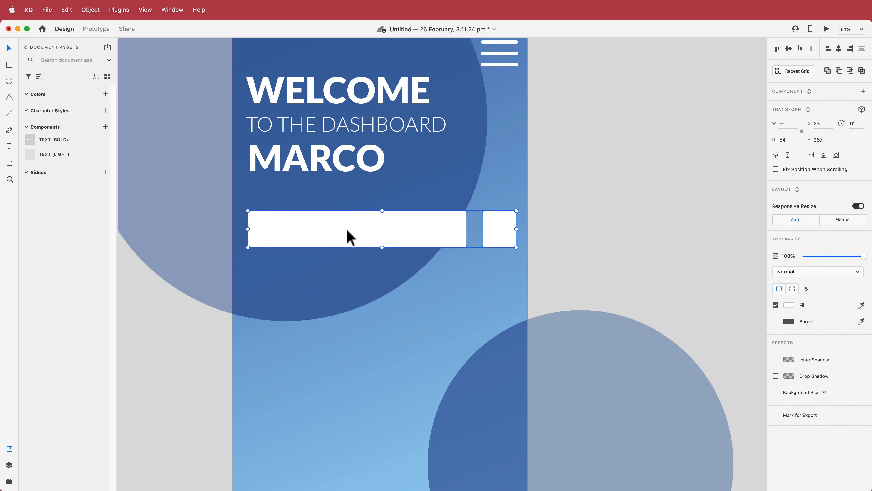
pyautogui.click(588, 175)
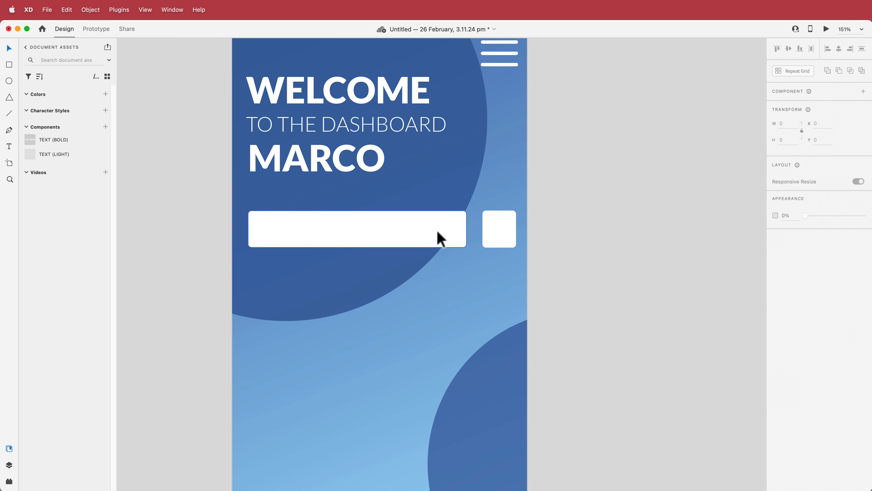
# Step: Paste the magnifier icon inside the wide box's right end and fill it with dark blue sampled from the large circle
pyautogui.press('super+v')
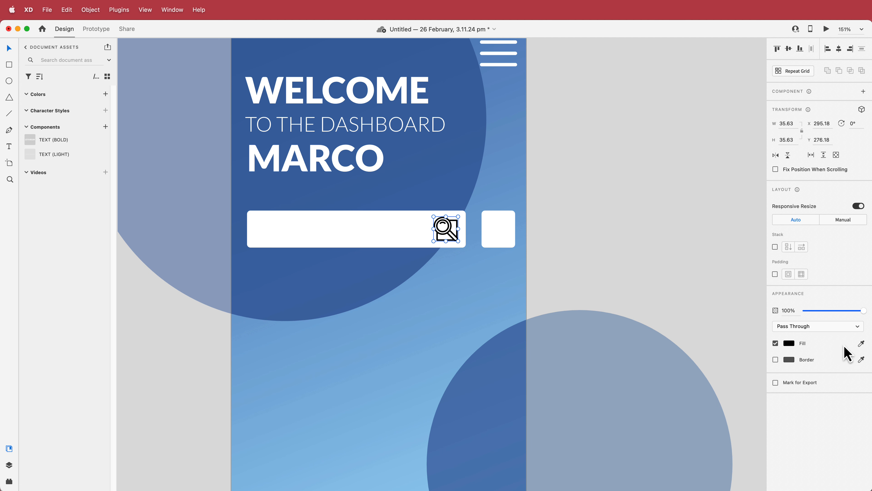
pyautogui.click(861, 343)
pyautogui.click(453, 178)
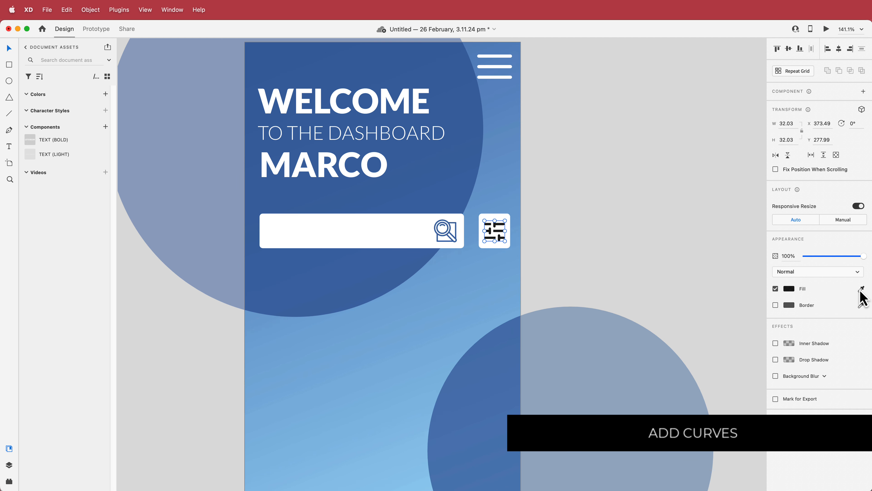
# Step: Fill the slider icon in the narrow box with dark blue sampled from the large circle
pyautogui.click(861, 289)
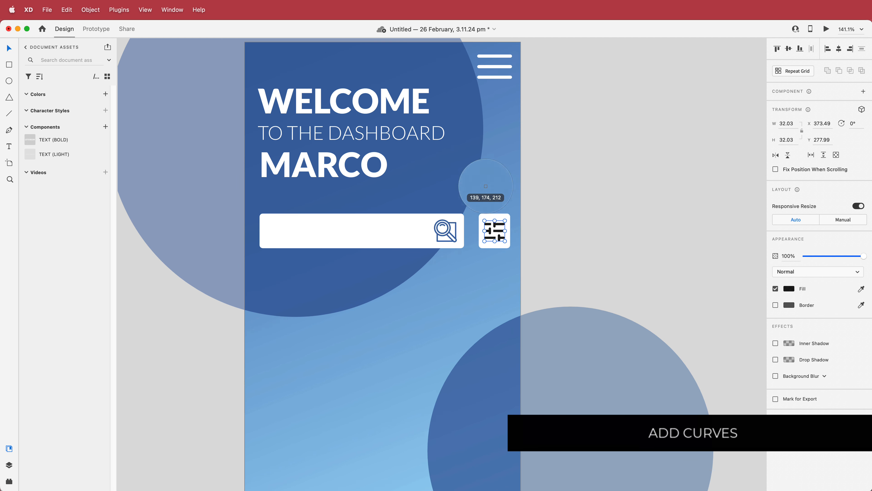
pyautogui.click(461, 181)
# Step: Format the "Search Courses" text with a black fill, size 30 and the Lato Light weight
pyautogui.scroll(2, 368, 181)
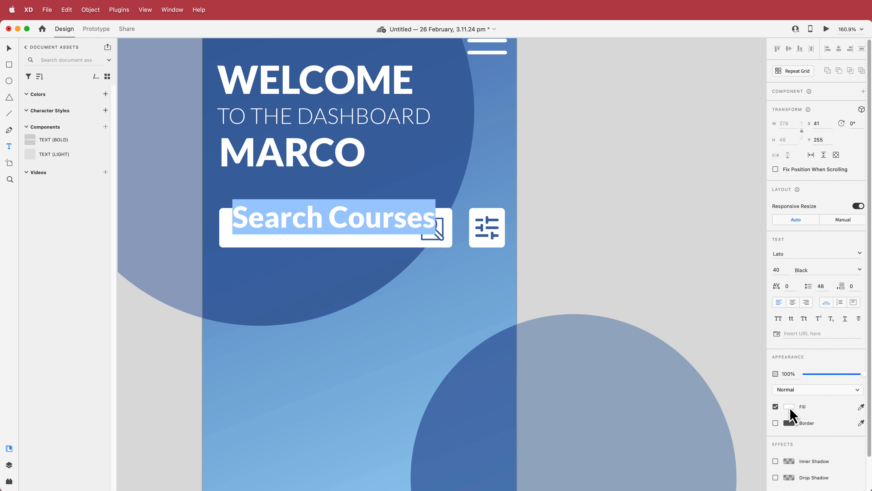
pyautogui.click(789, 406)
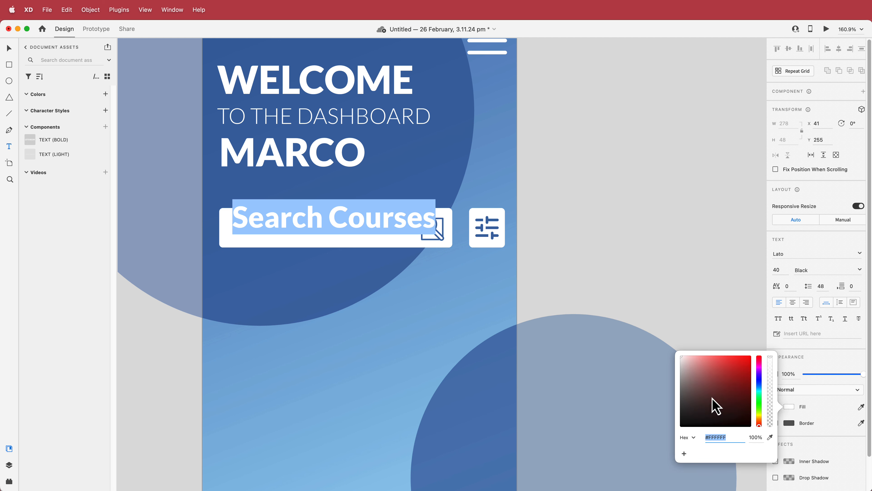
pyautogui.click(784, 269)
pyautogui.write('30')
pyautogui.press('Return')
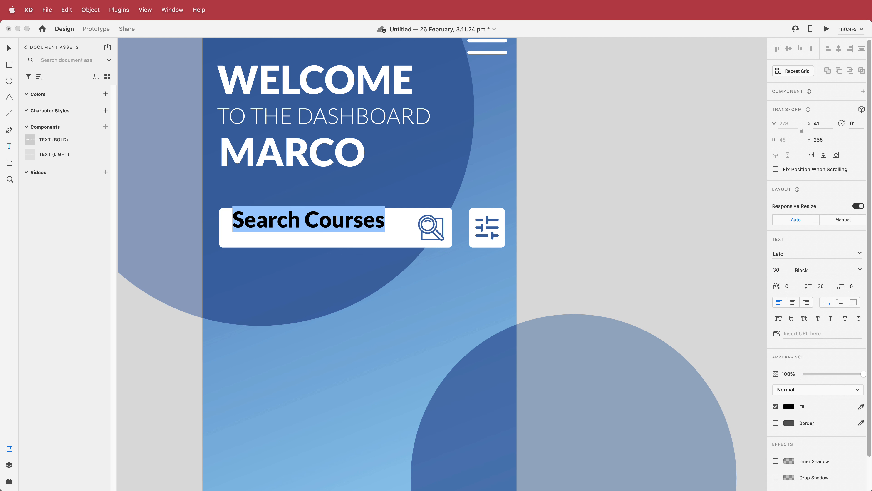
pyautogui.click(859, 269)
pyautogui.click(805, 308)
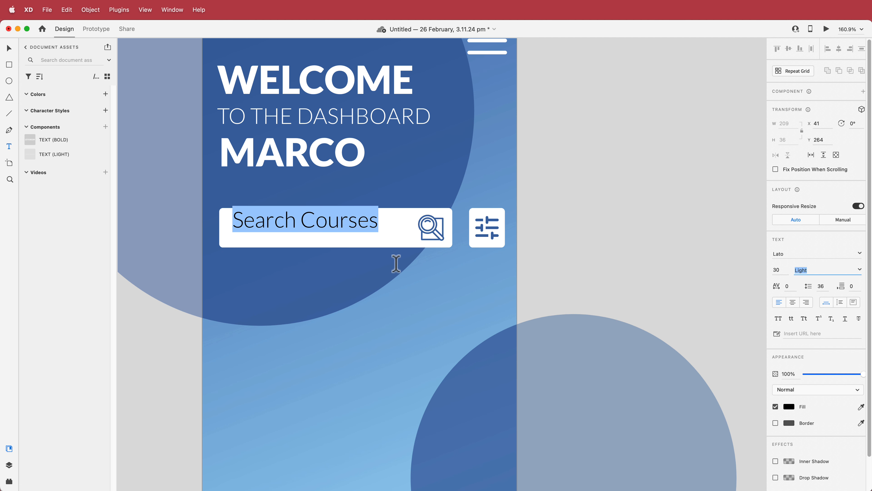
# Step: Move the "Search Courses" text down to Y 274 so it is vertically centred in the wide box
pyautogui.click(9, 48)
pyautogui.moveTo(295, 223); pyautogui.dragTo(294, 237)
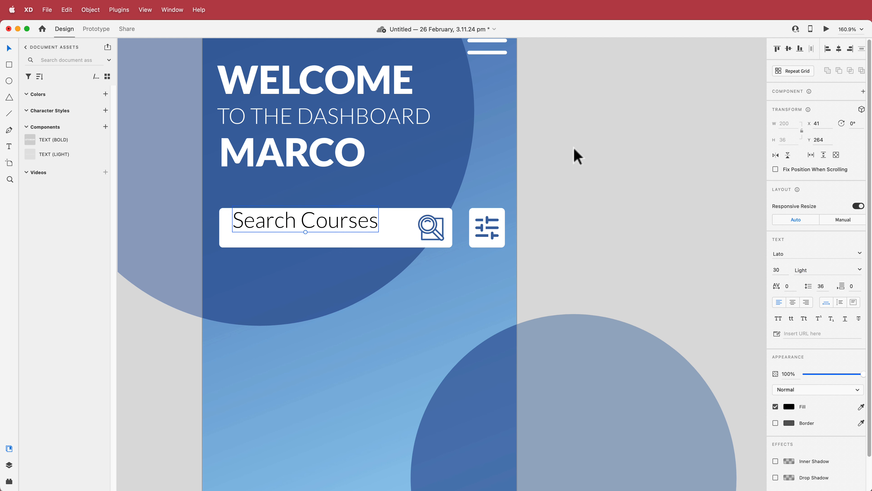
pyautogui.moveTo(340, 222); pyautogui.dragTo(340, 229)
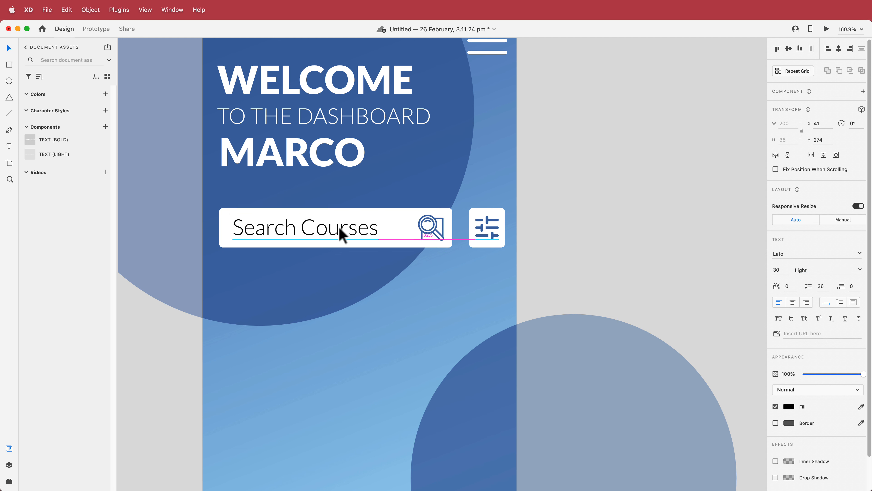
pyautogui.moveTo(340, 229); pyautogui.dragTo(340, 229)
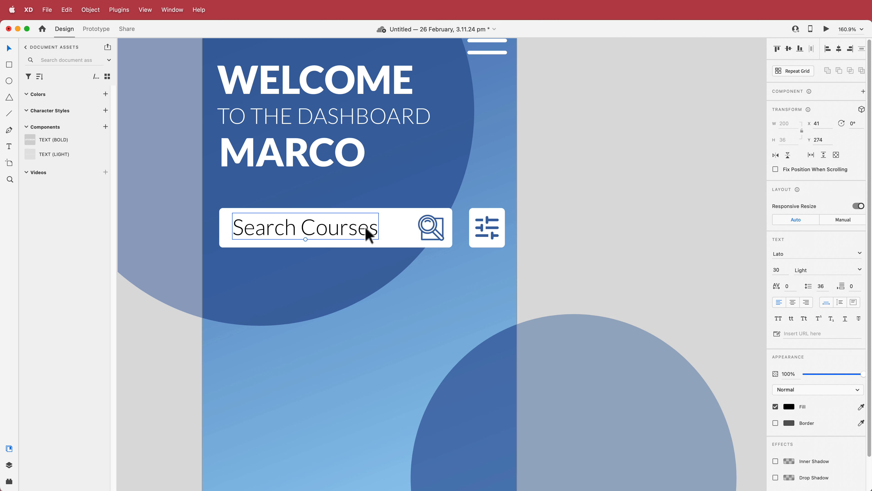
# Step: Turn the "Search Courses" text into a component named "TEXT (LIGHT BLACK)"
pyautogui.rightClick(366, 230)
pyautogui.click(429, 332)
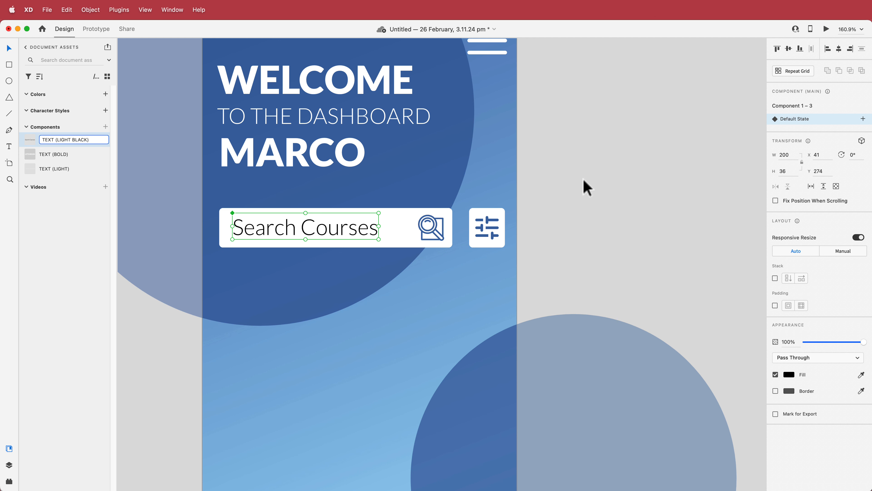
pyautogui.click(584, 187)
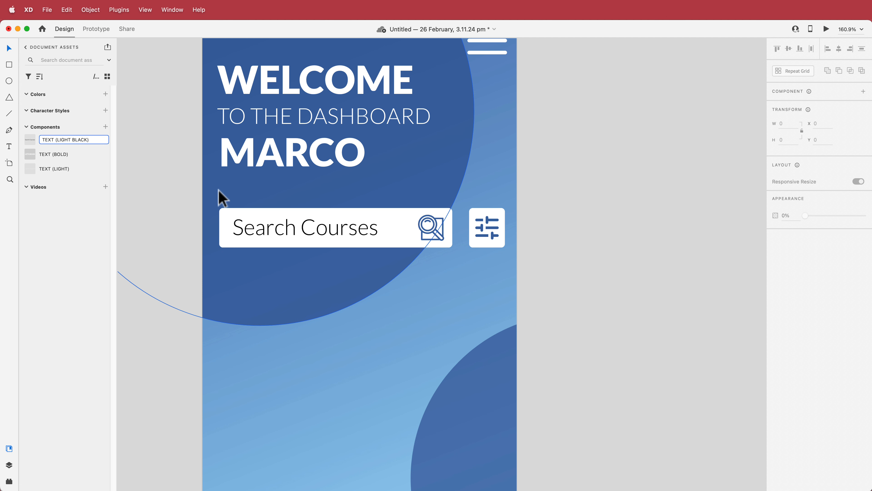
# Step: Duplicate the white search box just above itself and resize the copy to 91 × 29 at X 23, Y 224
pyautogui.click(224, 243)
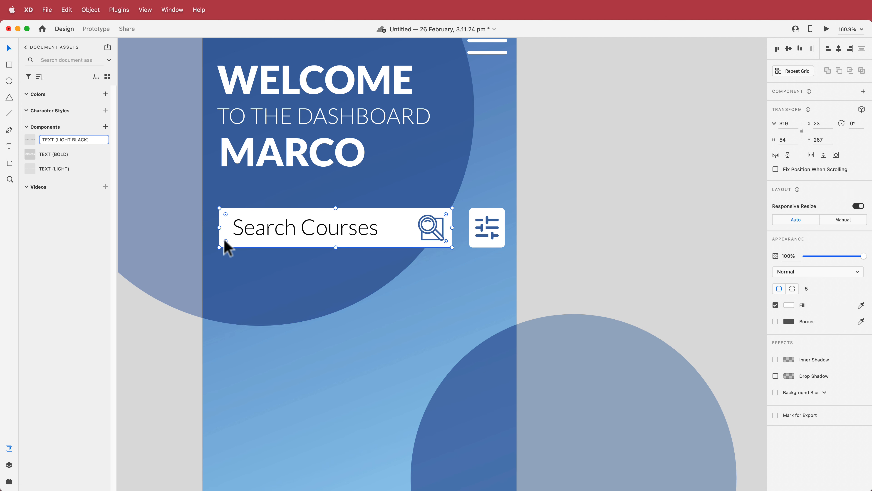
pyautogui.press('alt')
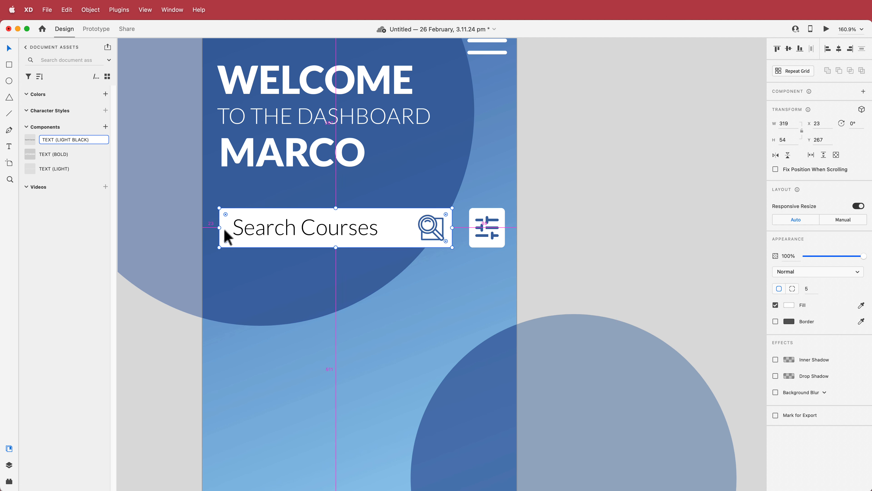
pyautogui.moveTo(226, 237); pyautogui.dragTo(226, 188)
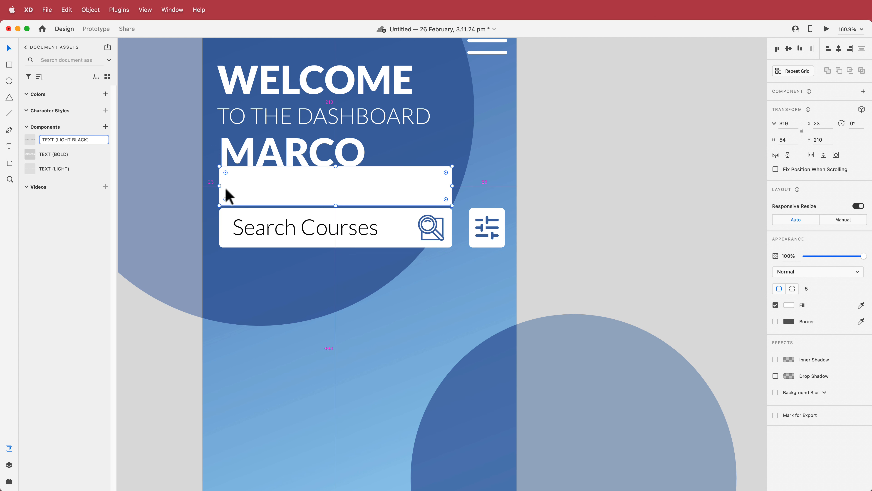
pyautogui.moveTo(337, 168); pyautogui.dragTo(337, 185)
pyautogui.moveTo(329, 194); pyautogui.dragTo(329, 186)
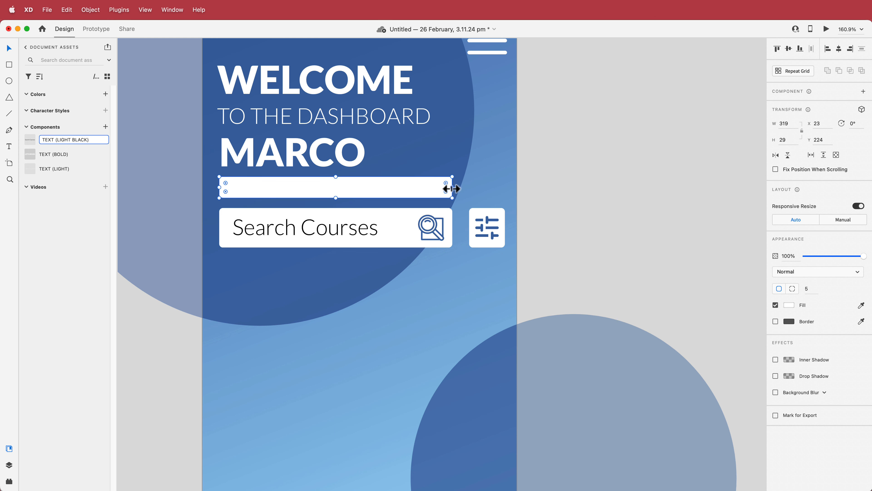
pyautogui.moveTo(452, 189); pyautogui.dragTo(286, 191)
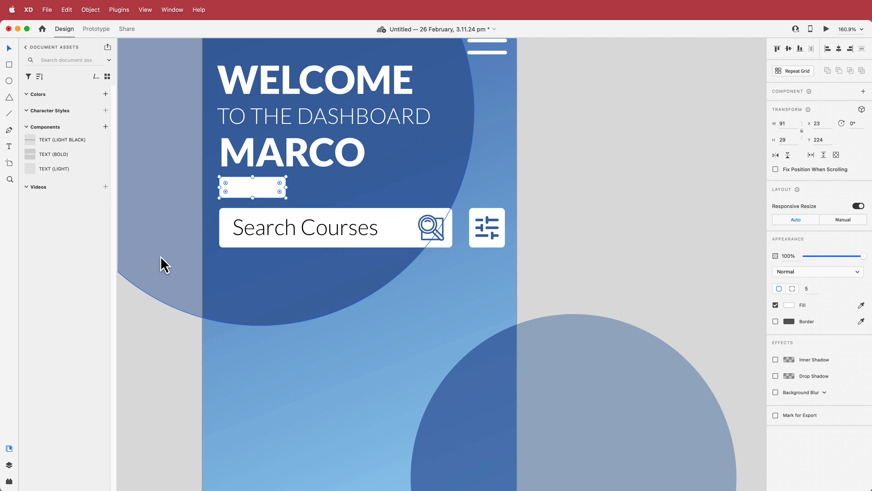
# Step: Place a scaled-down TEXT (LIGHT BLACK) component centred in the small white box and change its text to "Python"
pyautogui.click(166, 267)
pyautogui.moveTo(46, 146); pyautogui.dragTo(244, 200)
pyautogui.moveTo(313, 213); pyautogui.dragTo(259, 188)
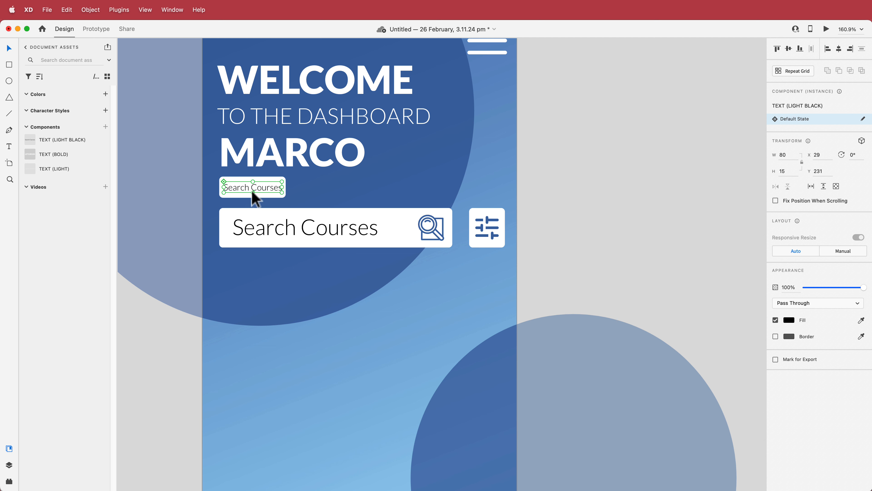
pyautogui.doubleClick(257, 189)
pyautogui.press('super+a')
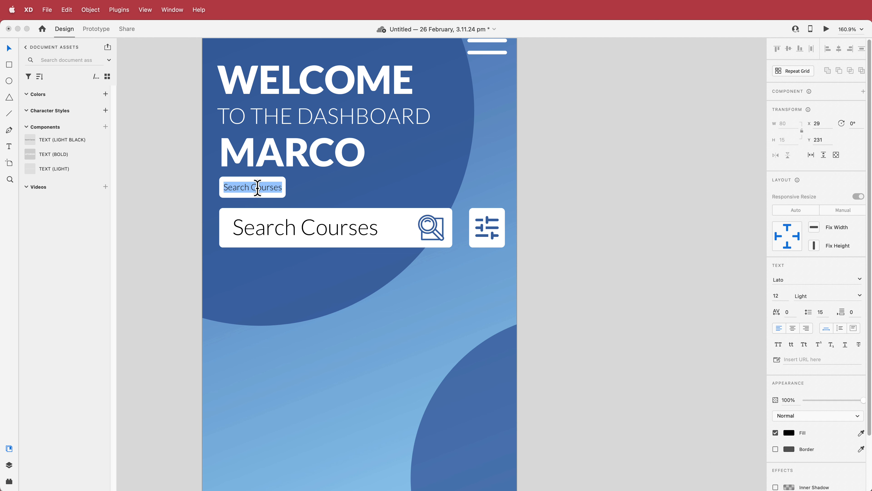
pyautogui.write('Python')
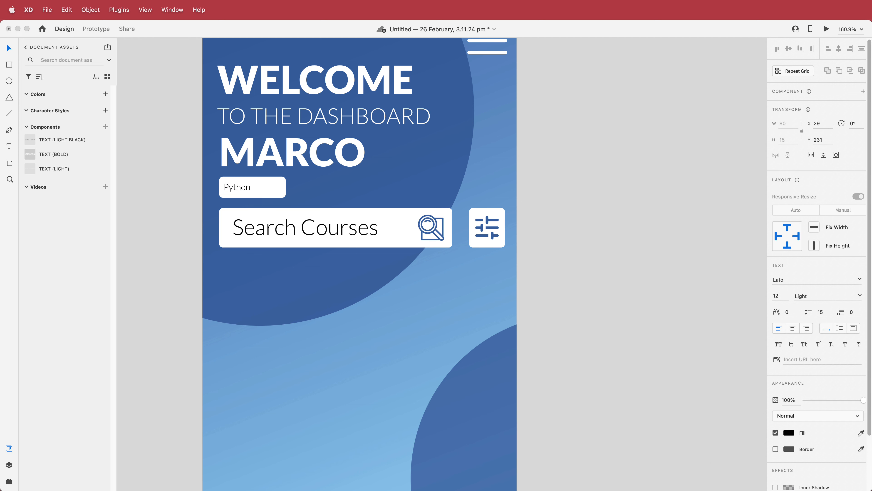
pyautogui.click(271, 186)
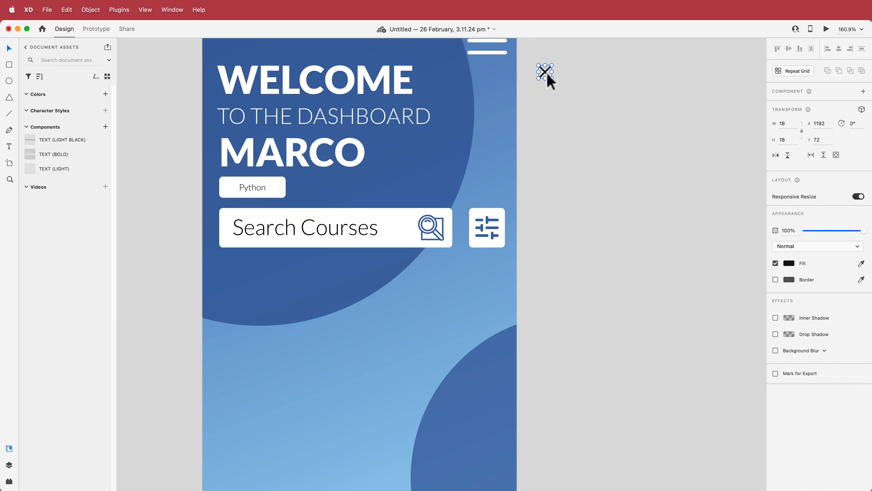
# Step: Place the cross icon beside the "Python" text in the small box, sized 8.5 × 8.5 at X 98
pyautogui.moveTo(546, 70); pyautogui.dragTo(309, 175)
pyautogui.click(617, 86)
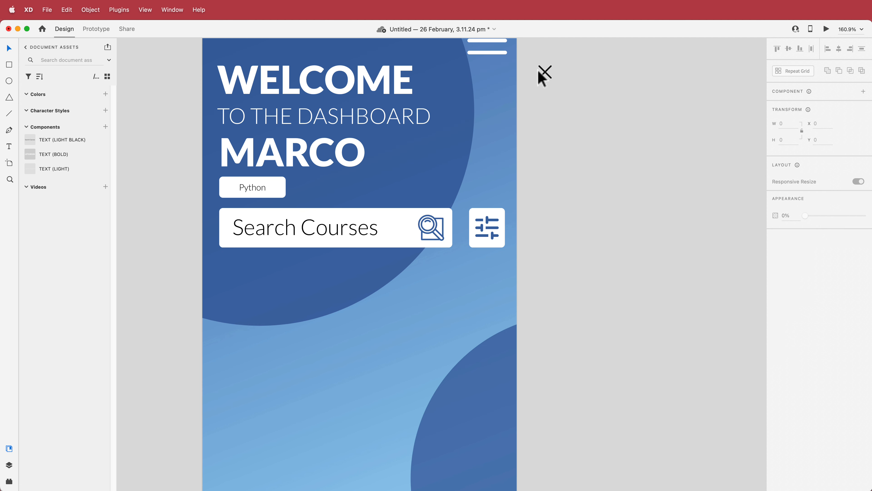
pyautogui.moveTo(539, 74); pyautogui.dragTo(277, 189)
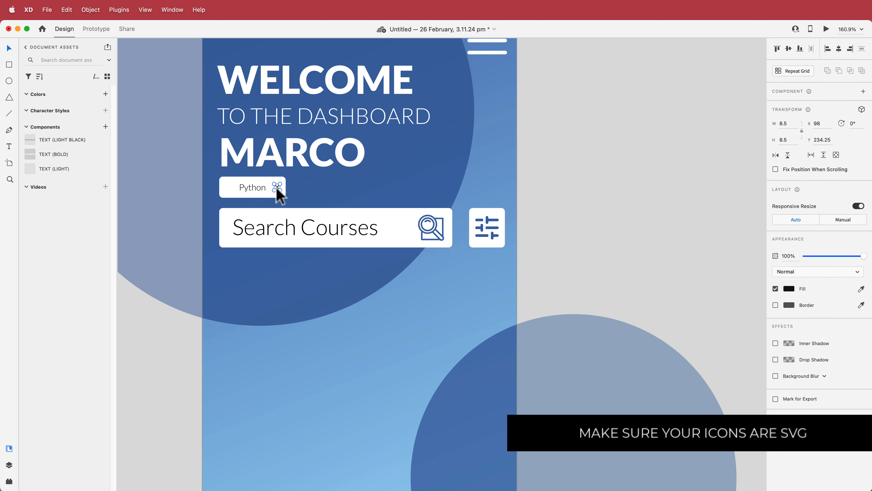
pyautogui.scroll(-3, 276, 188)
pyautogui.scroll(6, 276, 188)
pyautogui.moveTo(279, 185); pyautogui.dragTo(279, 186)
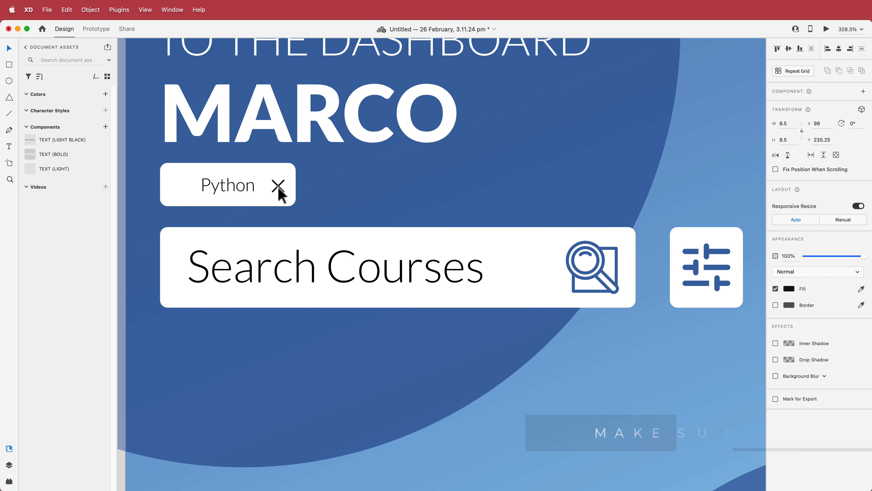
pyautogui.press('super+z')
pyautogui.press('super+z')
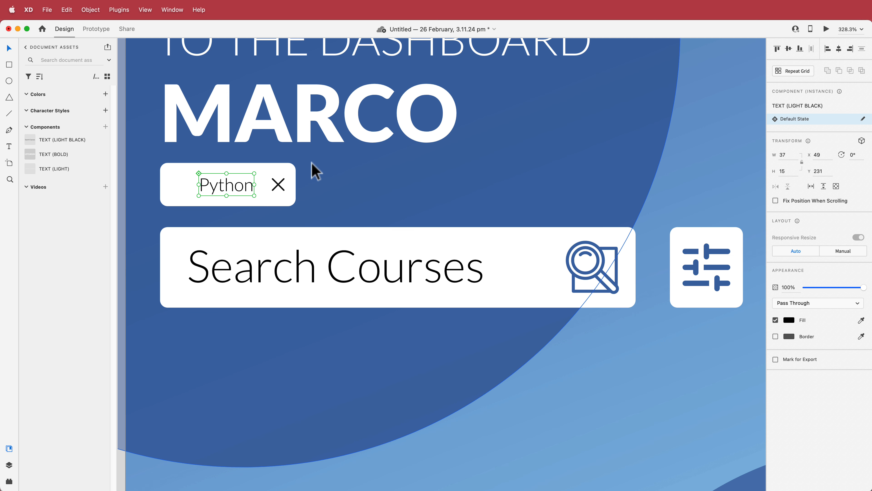
# Step: Lock the large dark blue circle and the gradient background rectangle of the dashboard screen
pyautogui.rightClick(369, 175)
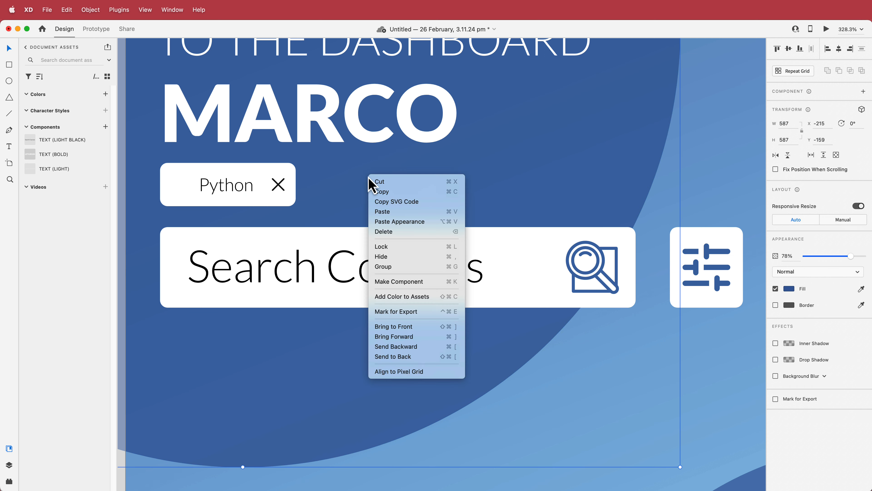
pyautogui.click(414, 247)
pyautogui.rightClick(717, 131)
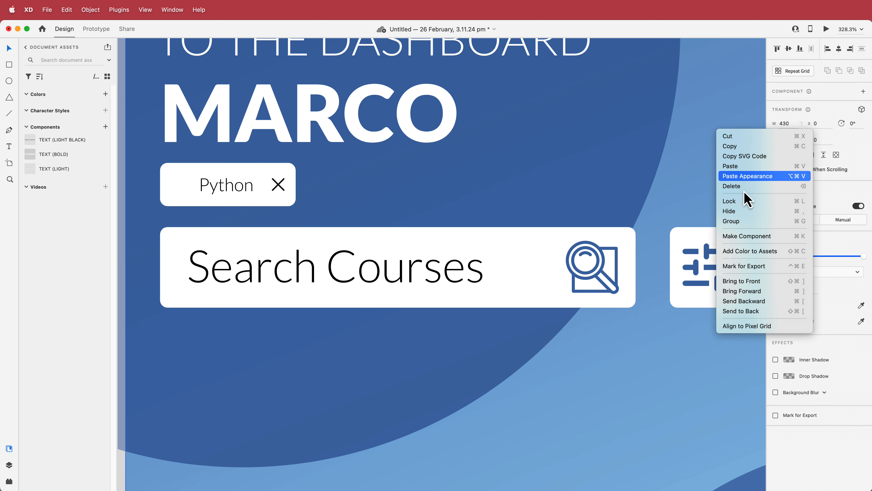
pyautogui.click(743, 204)
# Step: Group the Python tag's box, text and cross icon, and repeat the group horizontally into a row of five tags with Repeat Grid
pyautogui.moveTo(303, 168); pyautogui.dragTo(150, 209)
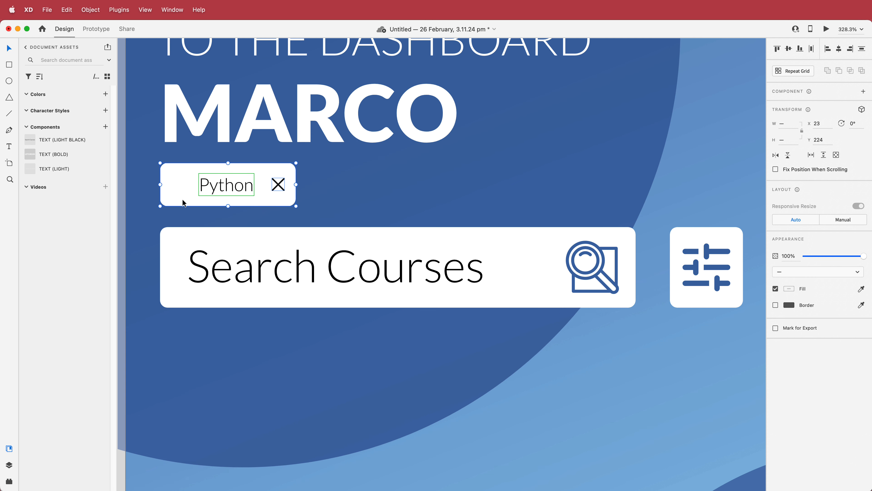
pyautogui.press('super+g')
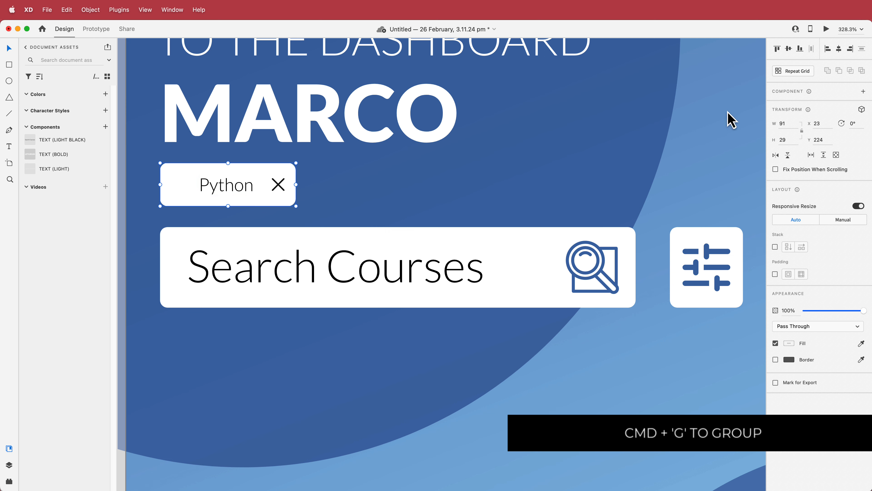
pyautogui.click(794, 71)
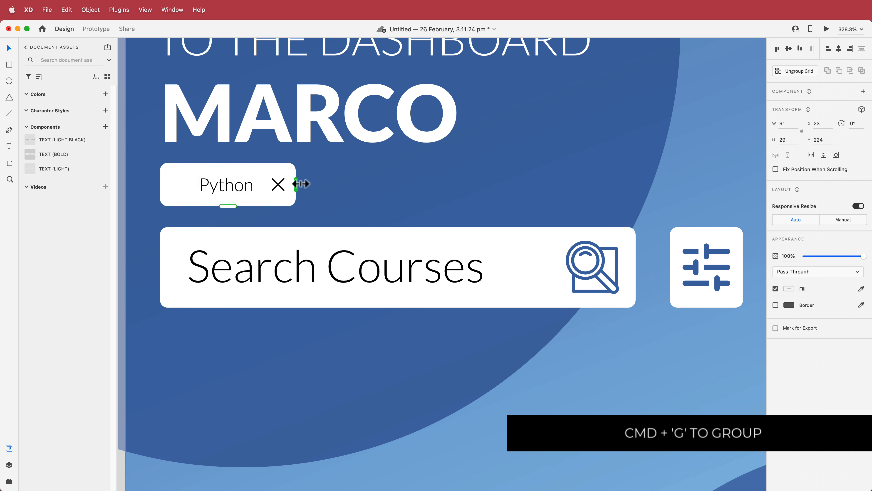
pyautogui.moveTo(301, 183); pyautogui.dragTo(785, 180)
pyautogui.scroll(3, 632, 191)
pyautogui.scroll(-6, 645, 192)
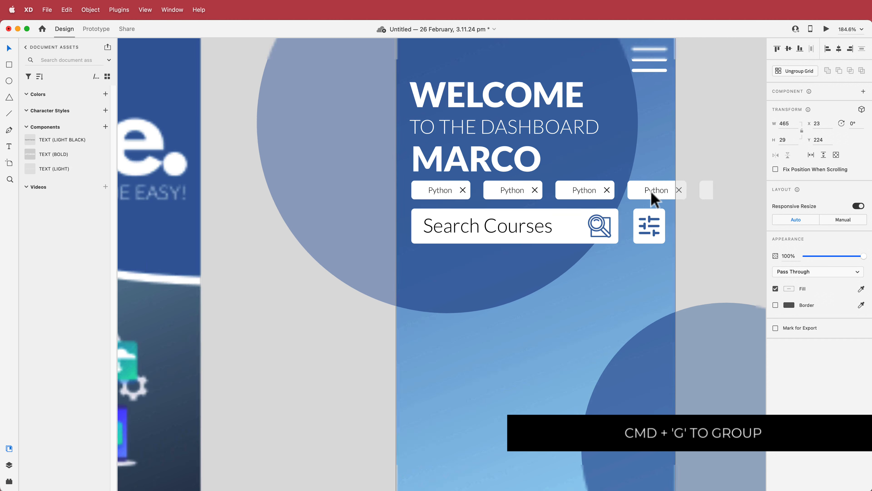
pyautogui.moveTo(713, 190); pyautogui.dragTo(746, 193)
pyautogui.click(732, 254)
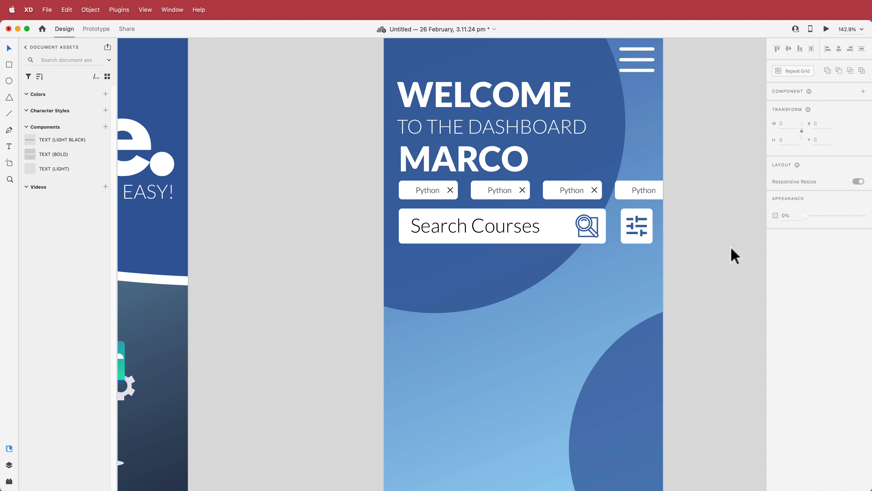
# Step: Change the text of the second to fifth tags to "CSS", "HTML", "Java" and "C++"
pyautogui.click(498, 191)
pyautogui.doubleClick(499, 191)
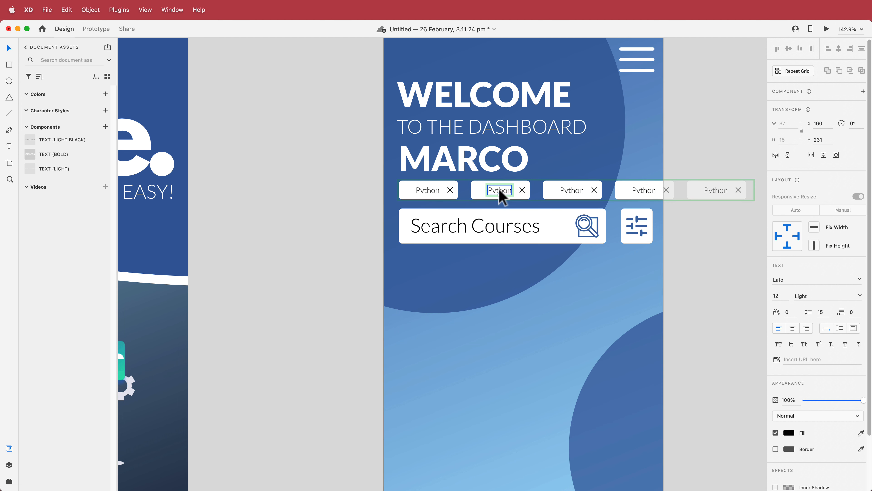
pyautogui.doubleClick(499, 191)
pyautogui.write('CSS')
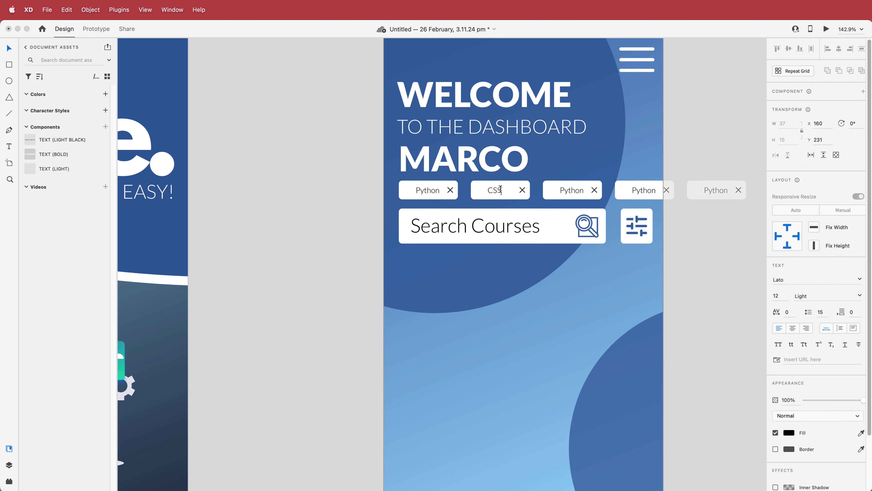
pyautogui.click(571, 191)
pyautogui.doubleClick(570, 191)
pyautogui.write('HTML')
pyautogui.click(642, 192)
pyautogui.doubleClick(644, 191)
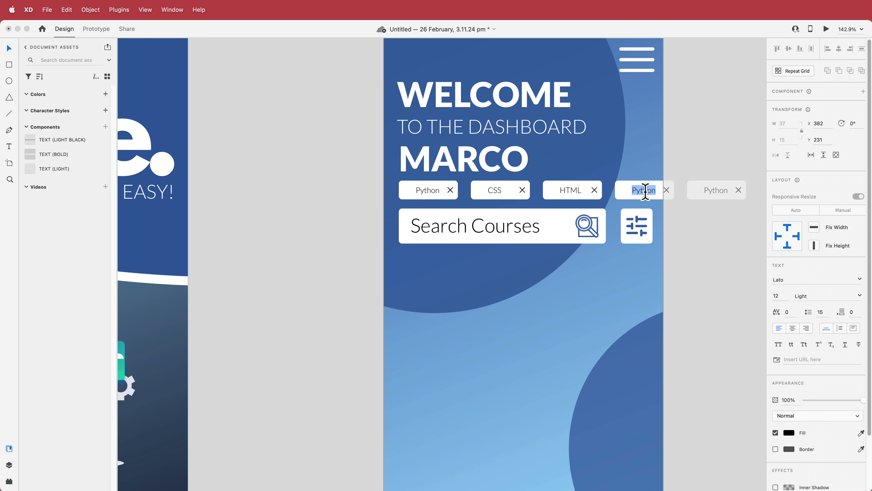
pyautogui.write('Java')
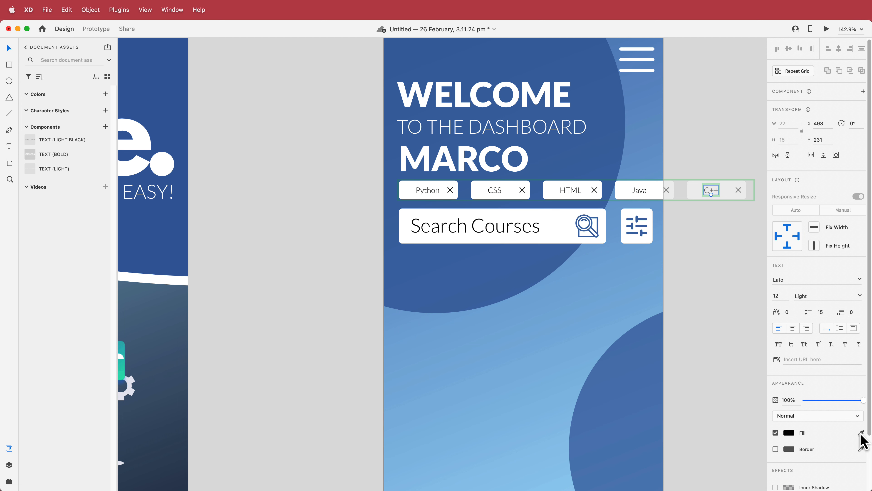
# Step: Move the colour palette image above the two artboards to X 488, Y -373
pyautogui.scroll(-5, 361, 272)
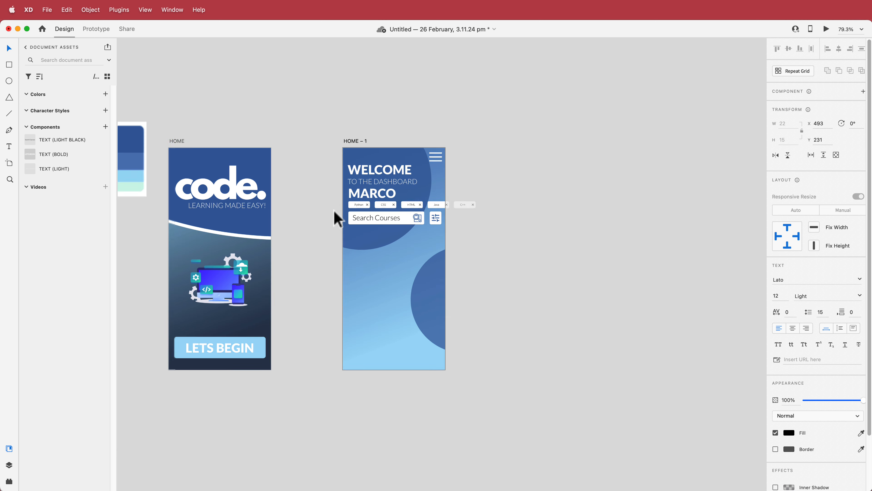
pyautogui.moveTo(132, 142); pyautogui.dragTo(342, 80)
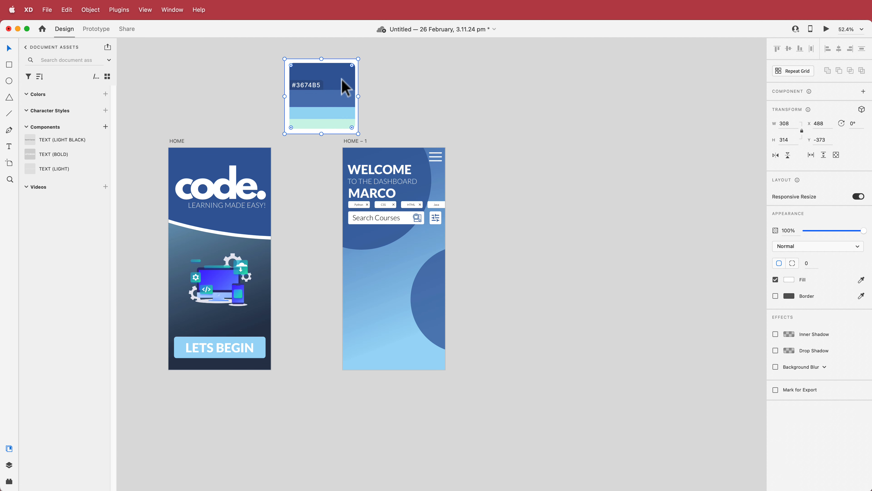
pyautogui.click(861, 280)
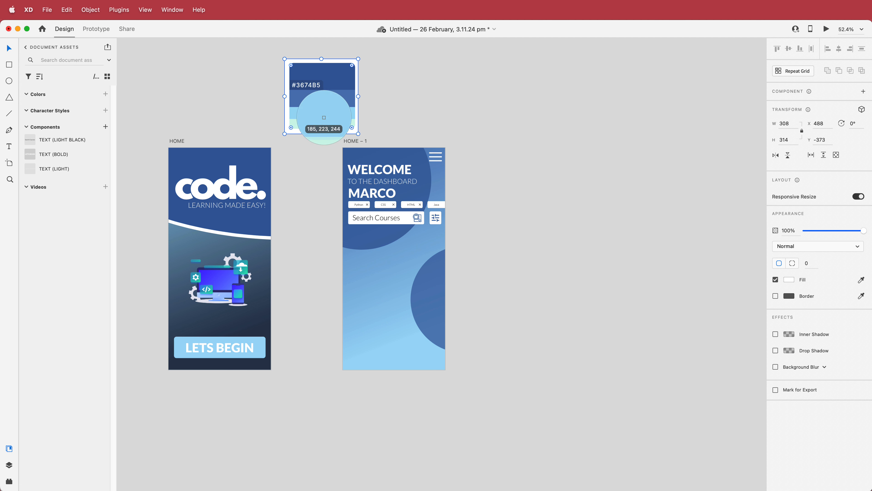
pyautogui.click(323, 120)
pyautogui.press('super+z')
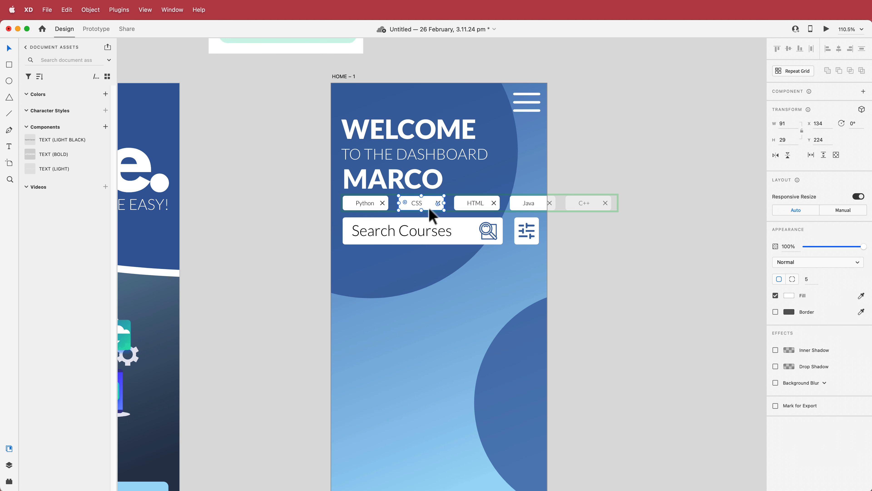
# Step: Fill the boxes of the repeated tags with the mint green sampled from the colour palette image
pyautogui.click(862, 295)
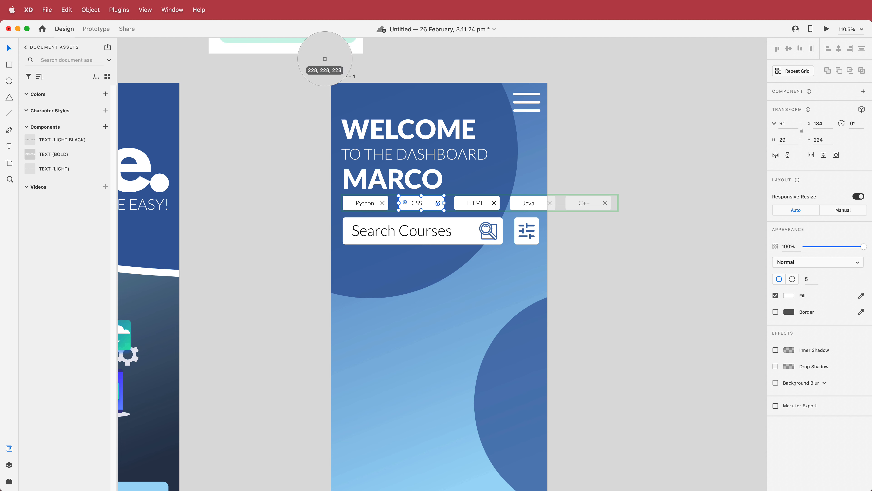
pyautogui.click(306, 41)
pyautogui.scroll(-5, 410, 204)
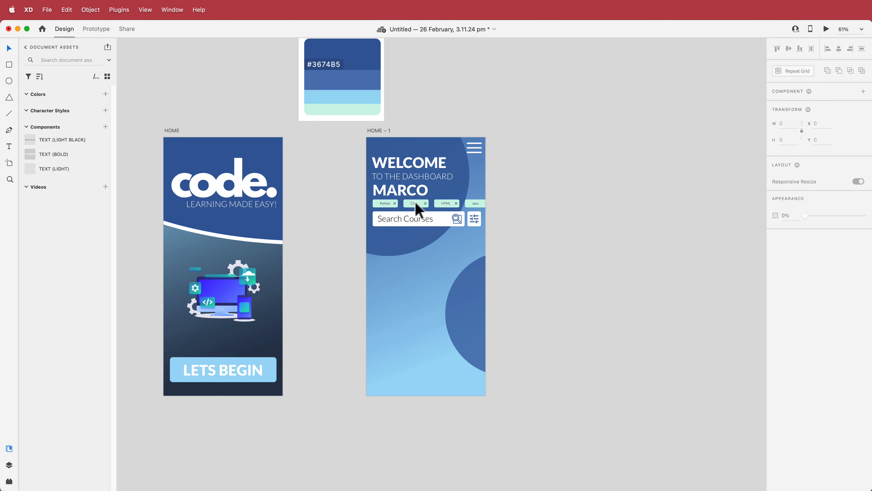
# Step: Tighten the spacing between the repeated tags so the whole row is about 502 wide
pyautogui.scroll(5, 405, 210)
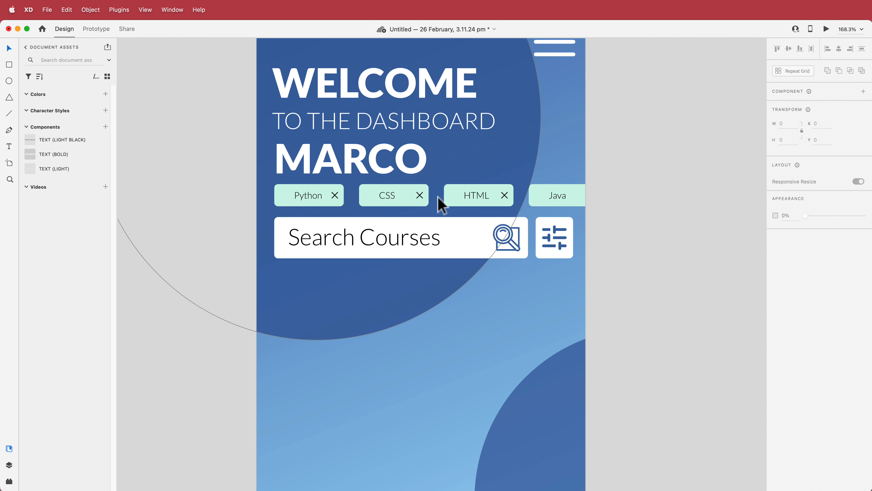
pyautogui.click(426, 203)
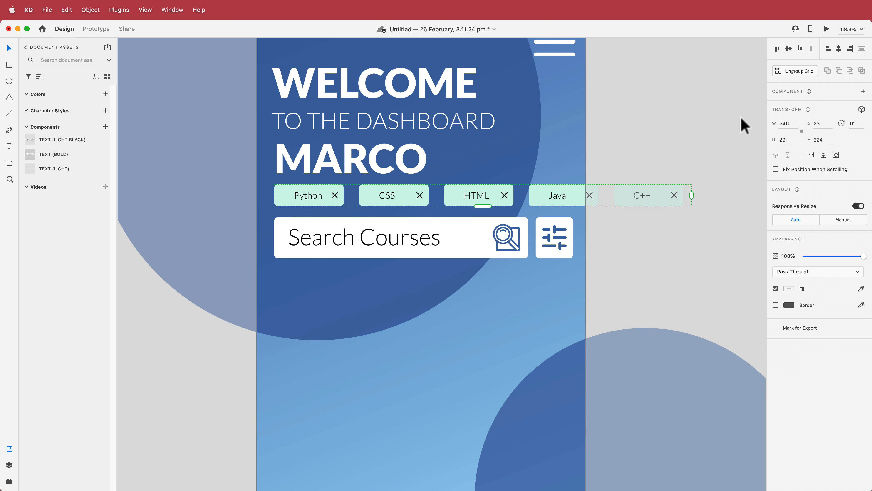
pyautogui.moveTo(529, 196); pyautogui.dragTo(501, 196)
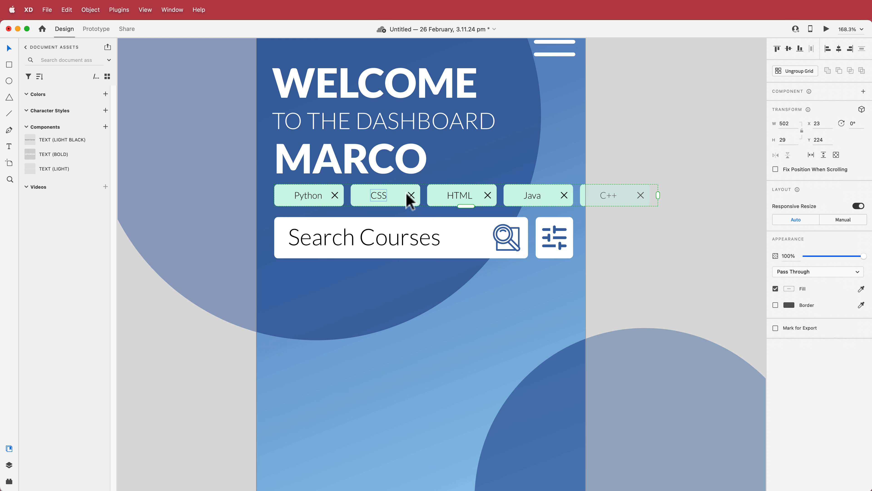
# Step: Make the tag row a horizontal scroll group with a viewport 407 wide and preview the dashboard screen
pyautogui.click(811, 155)
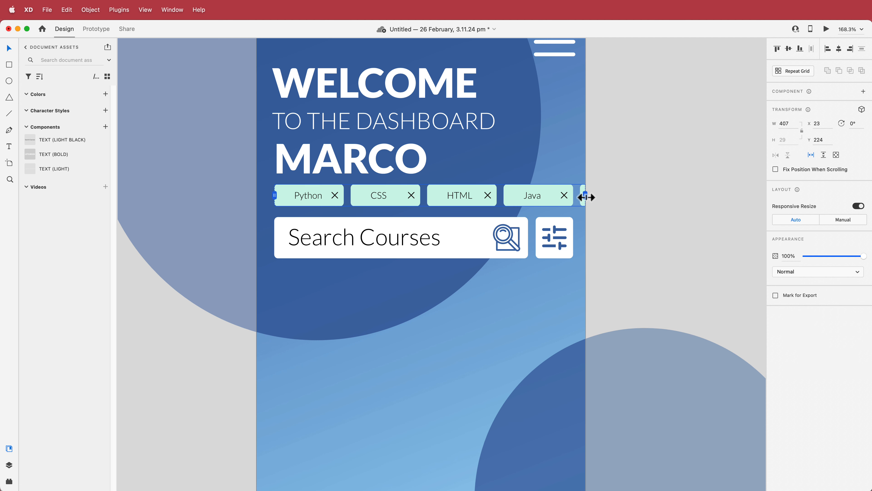
pyautogui.click(826, 29)
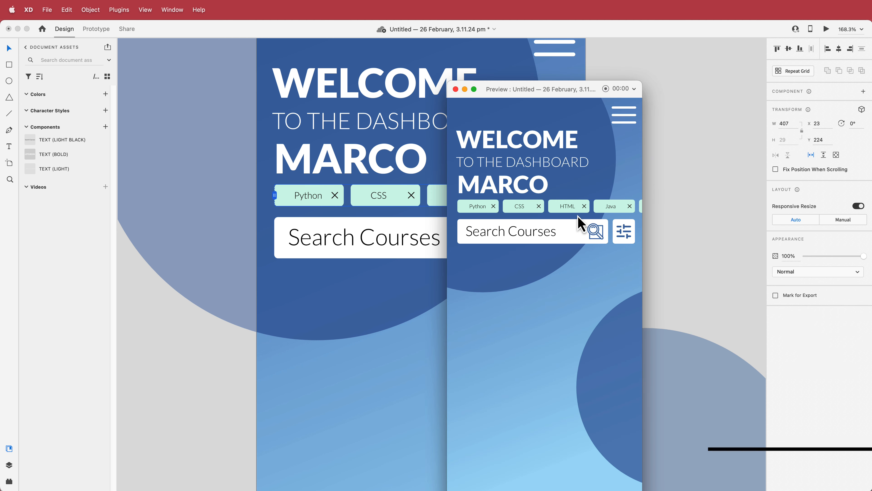
# Step: Test the horizontal scrolling of the tag row in the preview, close the preview and deselect the tag group
pyautogui.moveTo(570, 210); pyautogui.dragTo(609, 207)
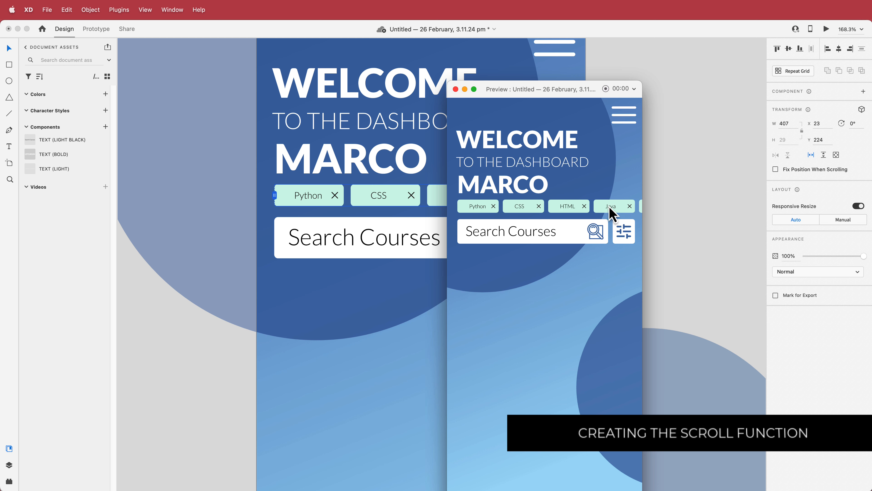
pyautogui.click(455, 90)
pyautogui.scroll(3, 395, 201)
pyautogui.scroll(-5, 399, 201)
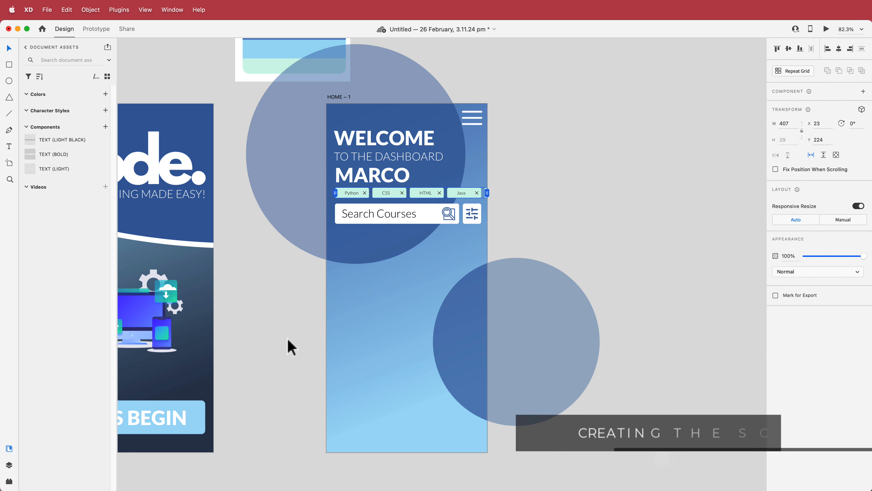
pyautogui.scroll(1, 287, 346)
pyautogui.scroll(-2, 285, 345)
pyautogui.click(251, 249)
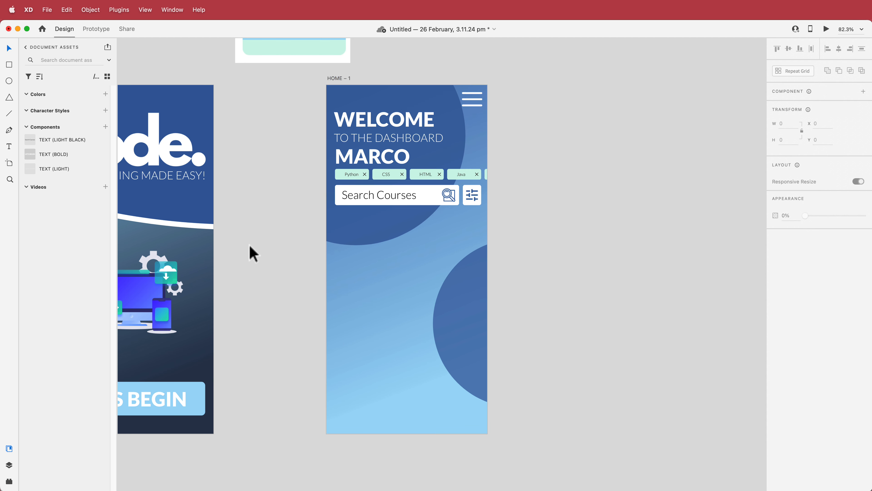
# Step: Draw a white borderless rectangle 430 × 71 across the bottom edge of the dashboard artboard
pyautogui.click(10, 66)
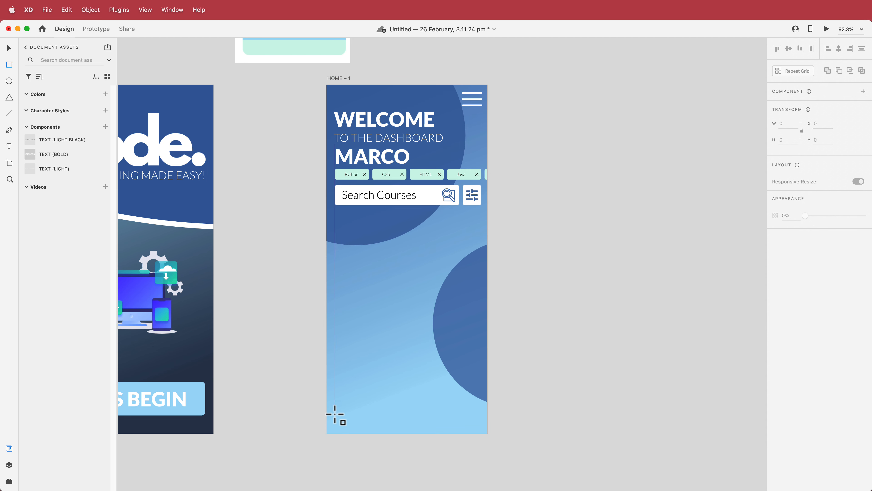
pyautogui.moveTo(327, 409)
pyautogui.mouseDown()
pyautogui.moveTo(467, 438)
pyautogui.moveTo(487, 434)
pyautogui.mouseUp()
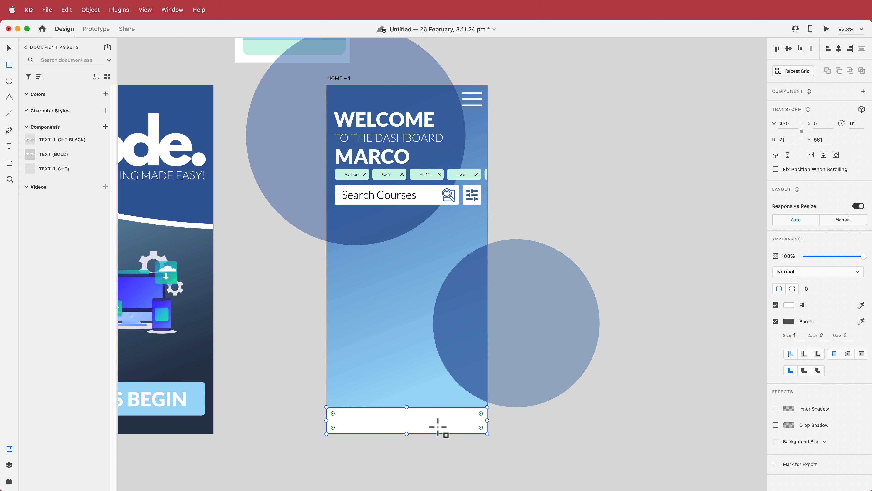
pyautogui.click(775, 321)
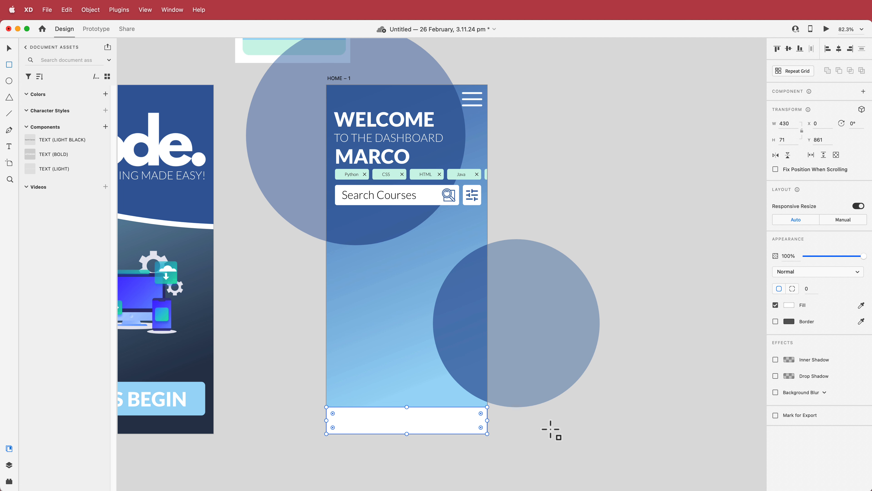
# Step: Bring in the home, course list and profile icons and place them on the white bar of the dashboard screen
pyautogui.moveTo(637, 317); pyautogui.dragTo(472, 289)
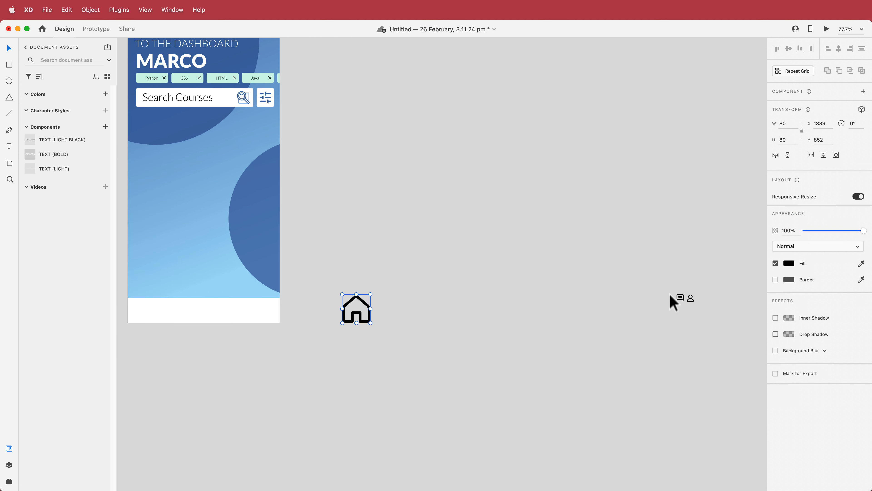
pyautogui.moveTo(658, 278); pyautogui.dragTo(487, 302)
pyautogui.click(680, 298)
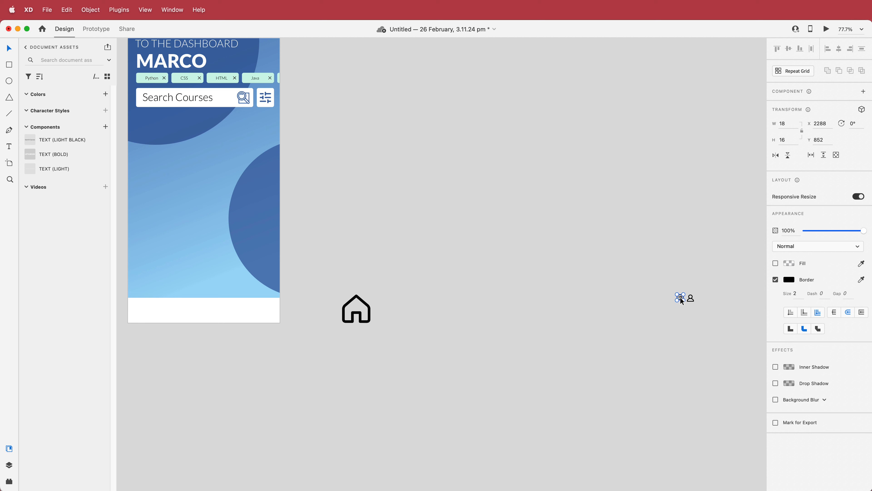
pyautogui.moveTo(681, 299); pyautogui.dragTo(157, 311)
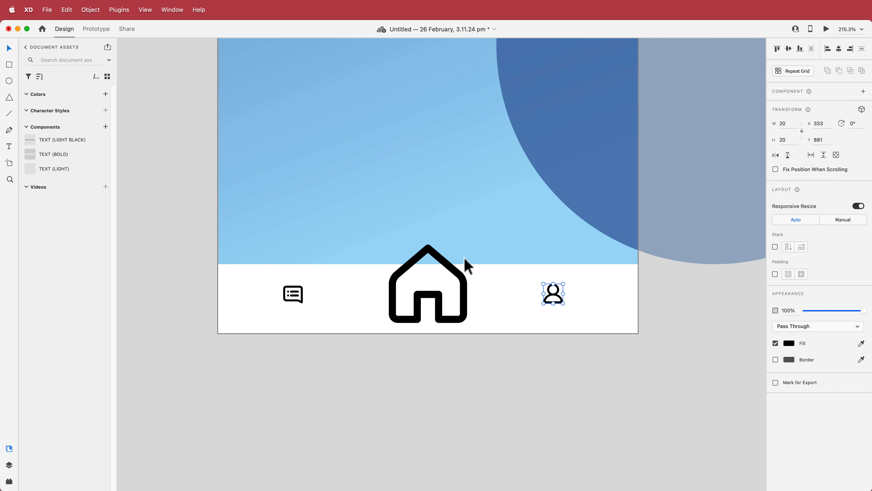
# Step: Resize the three bar icons to matching sizes, the profile icon to about 26 × 26 and the course list icon to about 25 × 22
pyautogui.moveTo(492, 290); pyautogui.dragTo(465, 292)
pyautogui.click(431, 325)
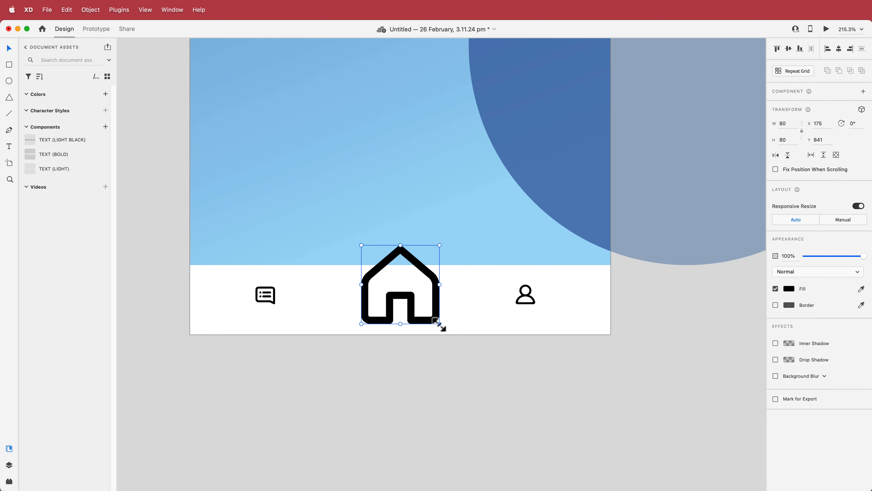
pyautogui.moveTo(441, 324); pyautogui.dragTo(401, 300)
pyautogui.moveTo(534, 304); pyautogui.dragTo(418, 284)
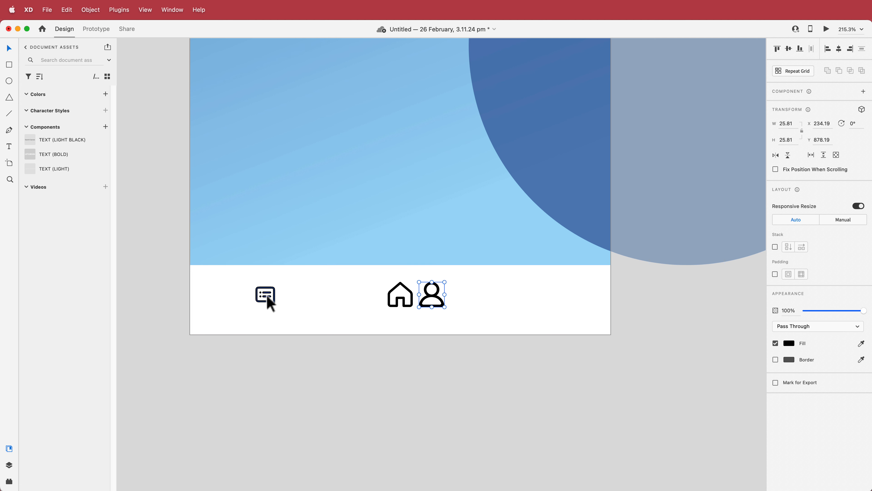
pyautogui.click(269, 298)
pyautogui.moveTo(275, 303); pyautogui.dragTo(250, 282)
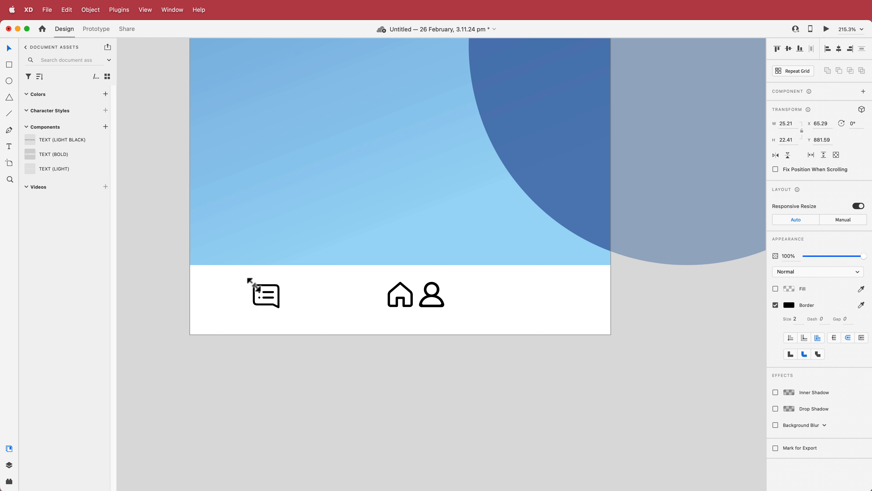
# Step: Space the course list icon at about X 105 and the profile icon at about X 299.5 evenly around the home icon
pyautogui.click(273, 304)
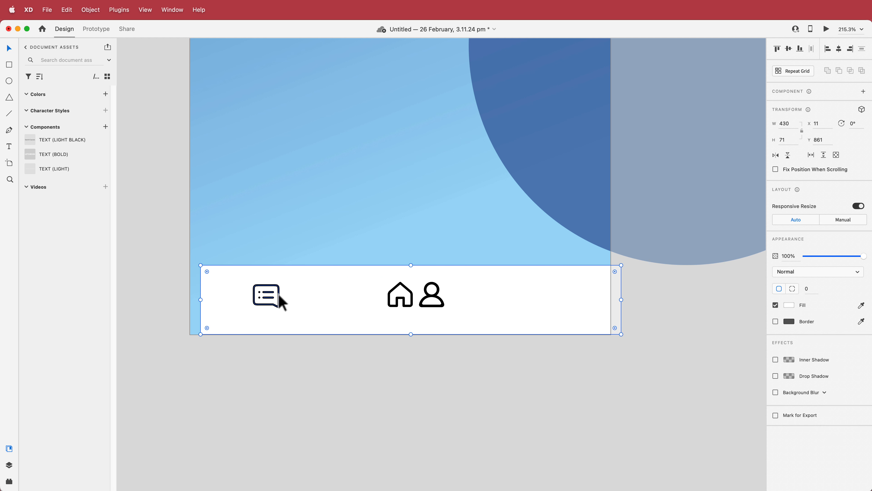
pyautogui.moveTo(270, 297); pyautogui.dragTo(308, 300)
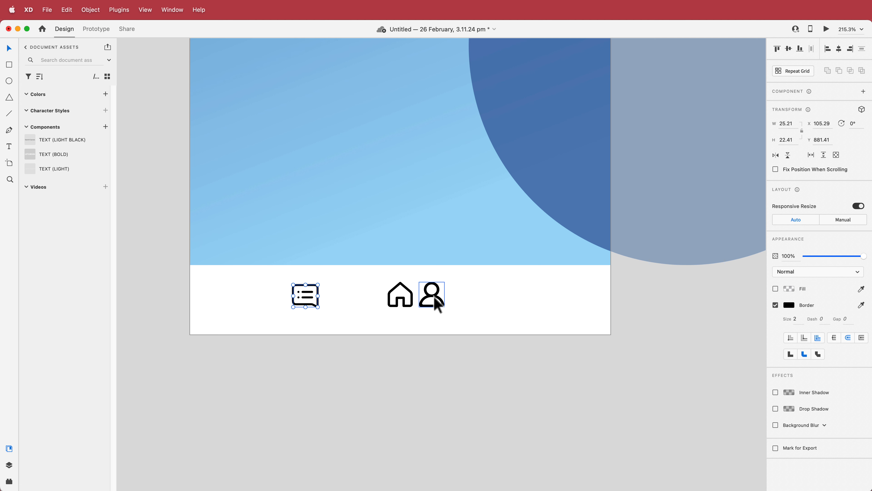
pyautogui.moveTo(434, 298); pyautogui.dragTo(498, 299)
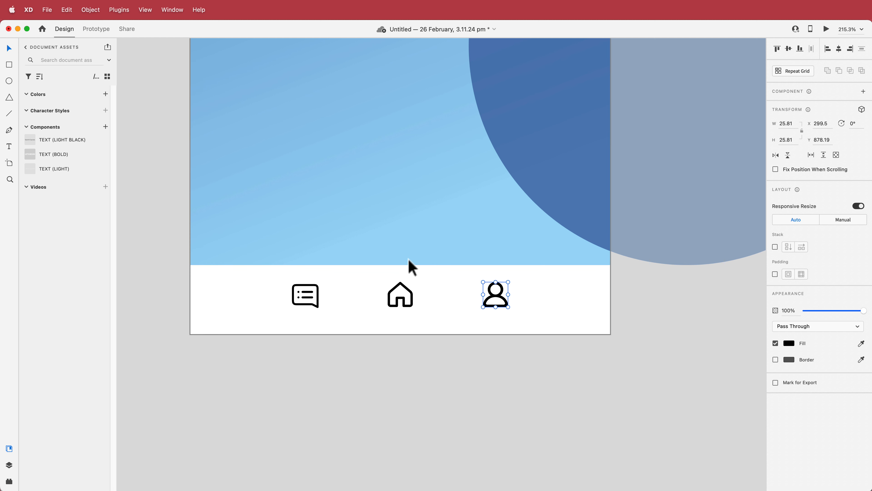
# Step: Add the label HOME in black uppercase Lato Bold, size 12, and place it beneath the home icon
pyautogui.scroll(-5, 410, 267)
pyautogui.scroll(2, 448, 266)
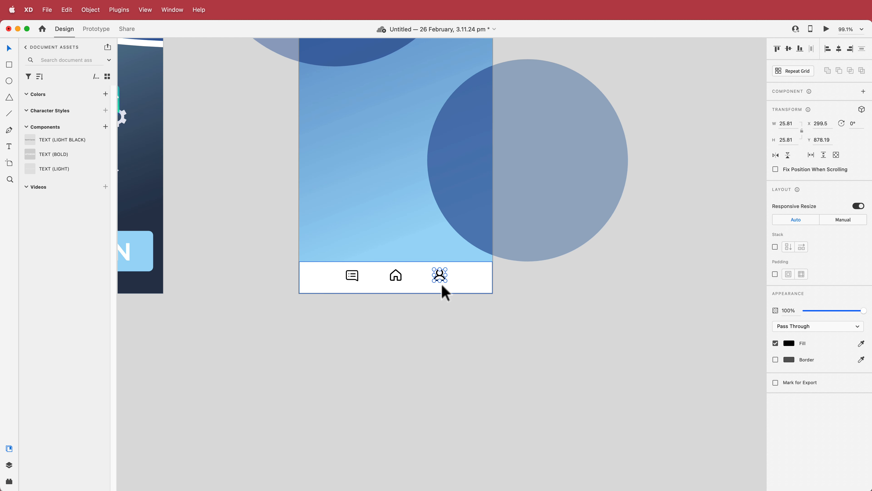
pyautogui.scroll(1, 441, 283)
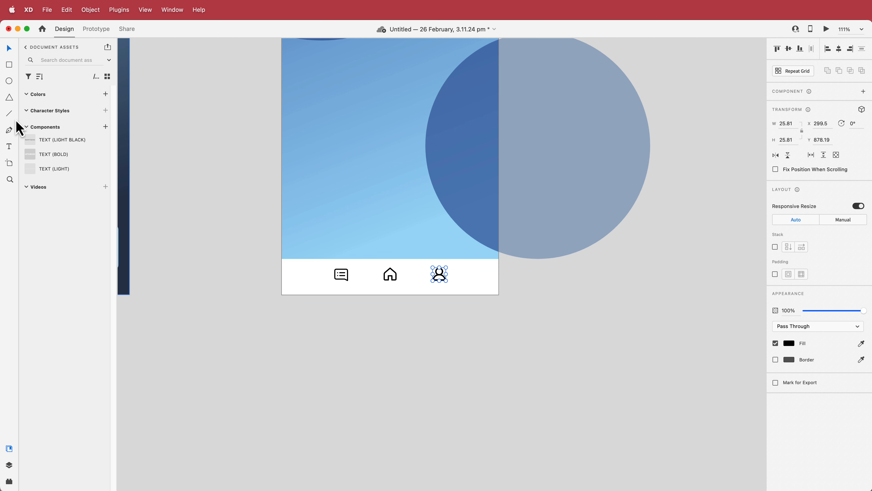
pyautogui.click(9, 146)
pyautogui.click(377, 314)
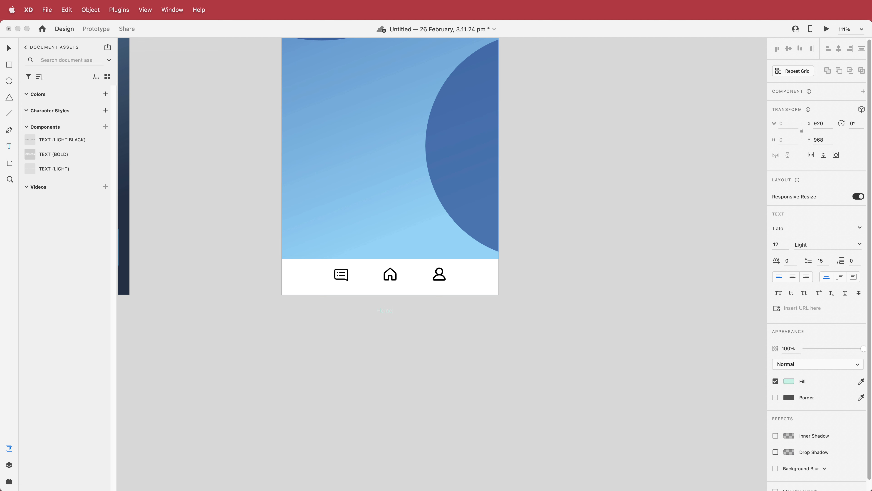
pyautogui.click(789, 381)
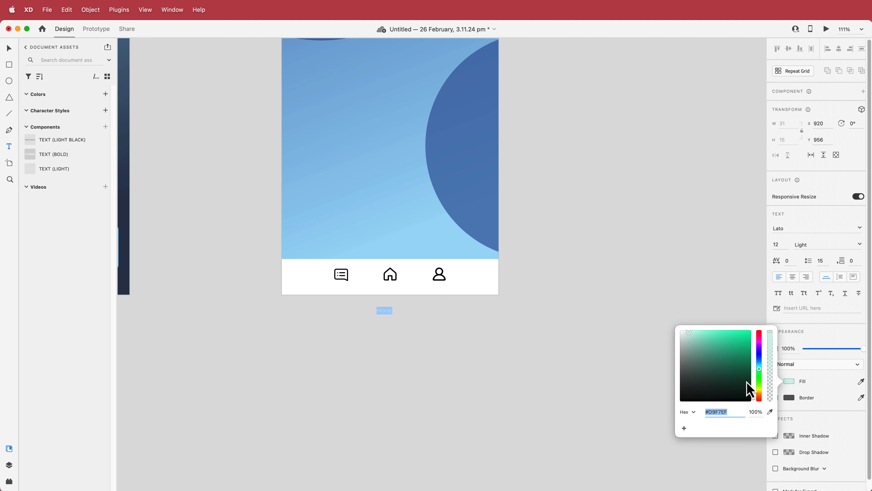
pyautogui.click(778, 293)
pyautogui.click(859, 245)
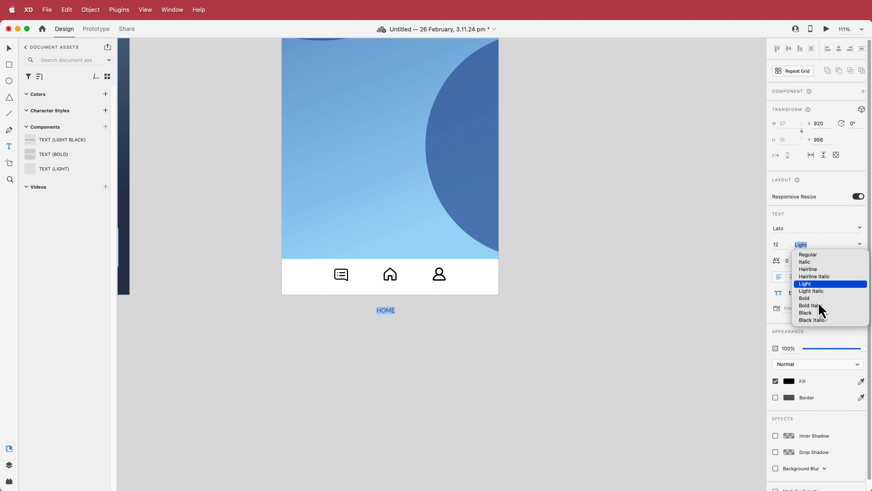
pyautogui.click(808, 298)
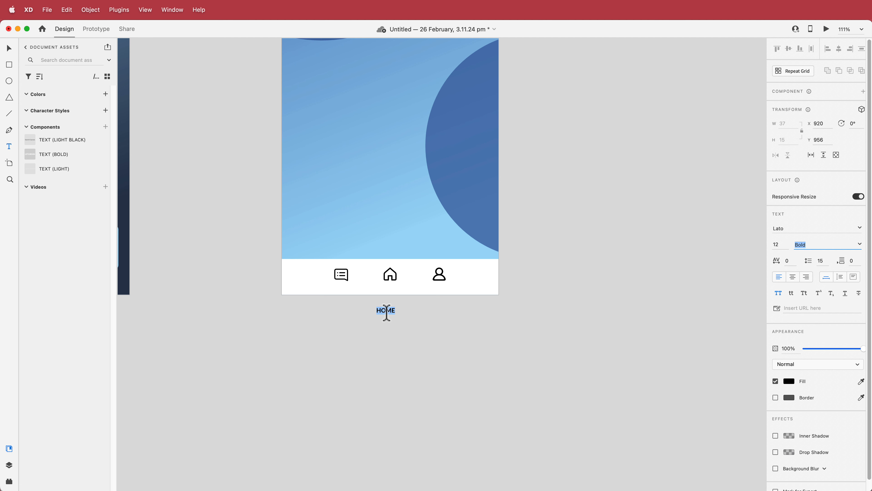
pyautogui.click(388, 322)
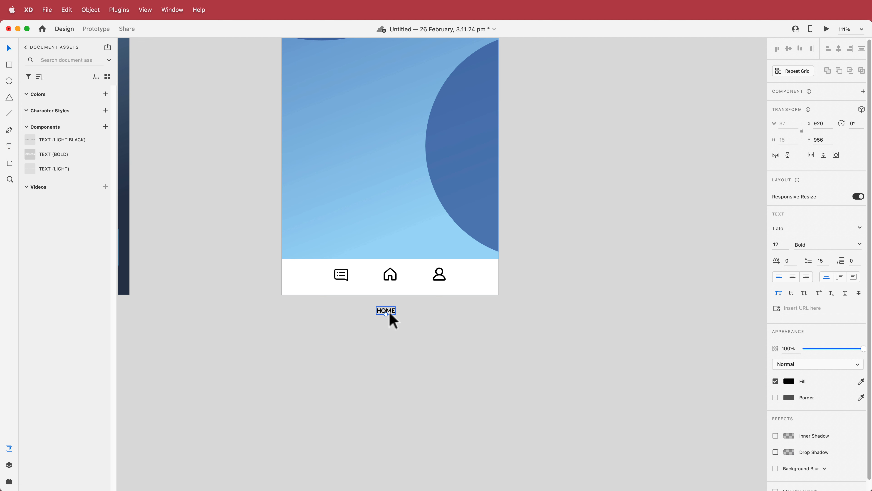
pyautogui.moveTo(390, 314); pyautogui.dragTo(390, 278)
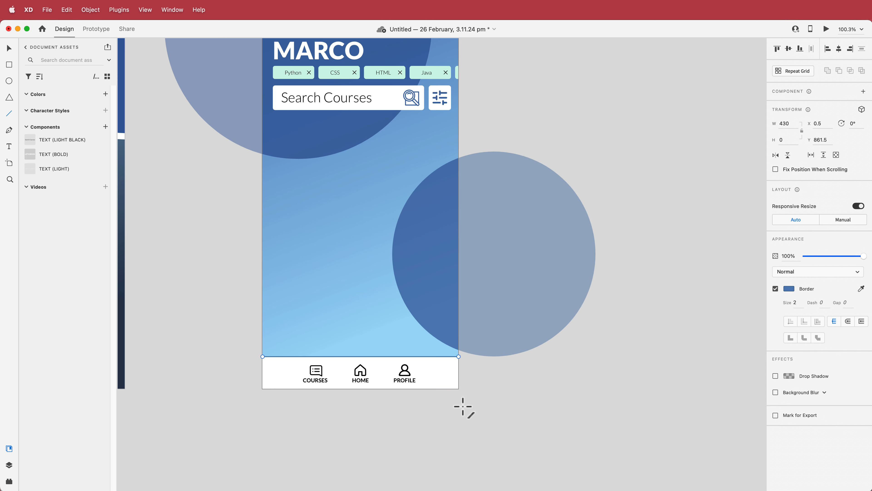
# Step: Turn the bottom bar with its line, icons and labels, excluding the large circle, into a component named NAV
pyautogui.press('Escape')
pyautogui.moveTo(475, 410); pyautogui.dragTo(246, 351)
pyautogui.keyDown('shift'); pyautogui.click(439, 282); pyautogui.keyUp('shift')
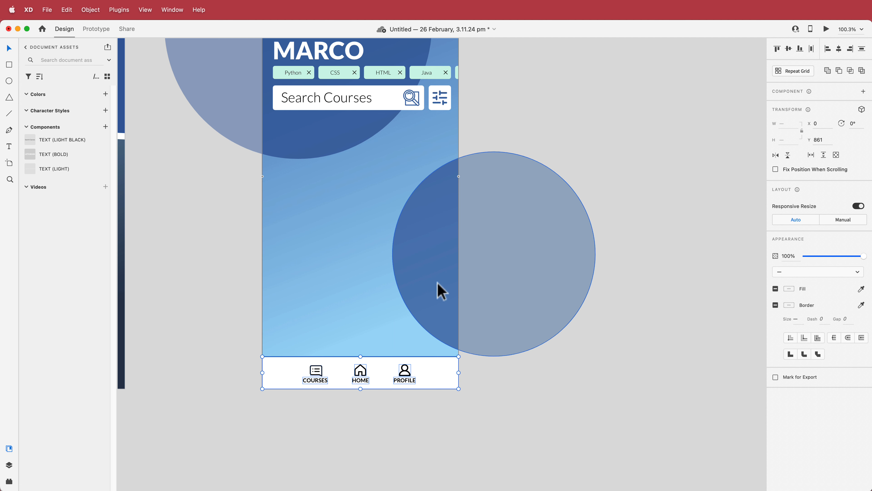
pyautogui.click(105, 126)
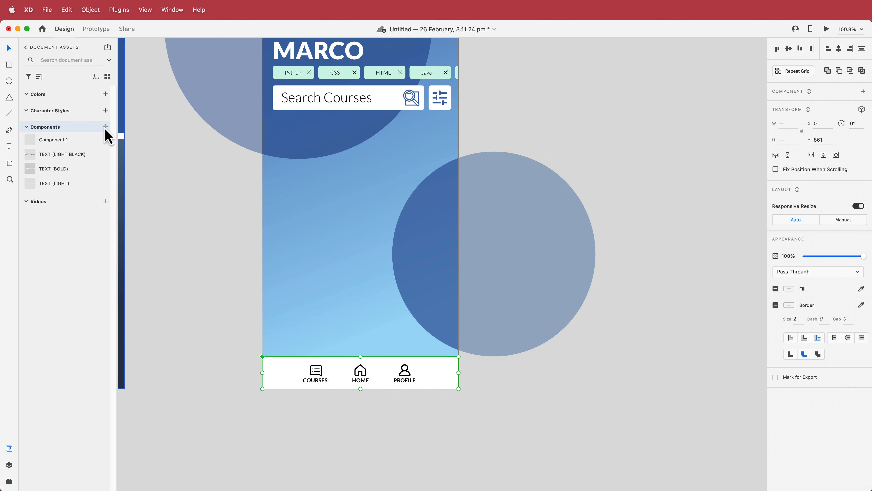
pyautogui.doubleClick(56, 139)
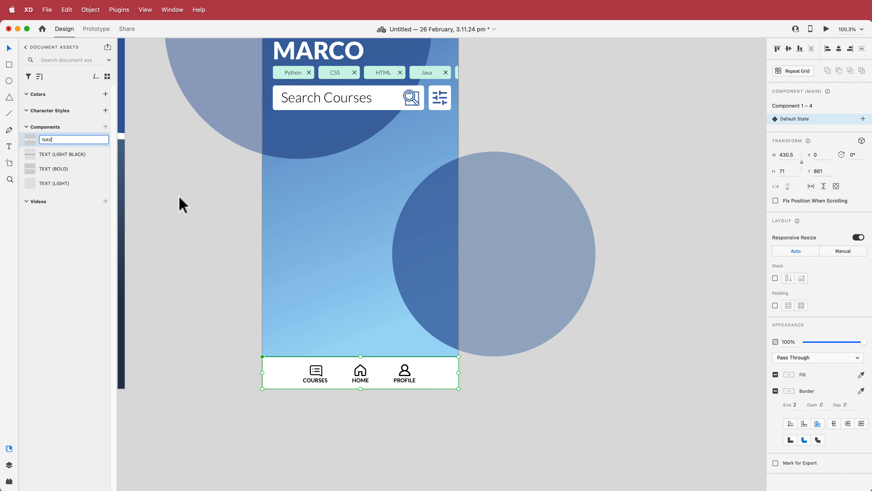
pyautogui.click(179, 203)
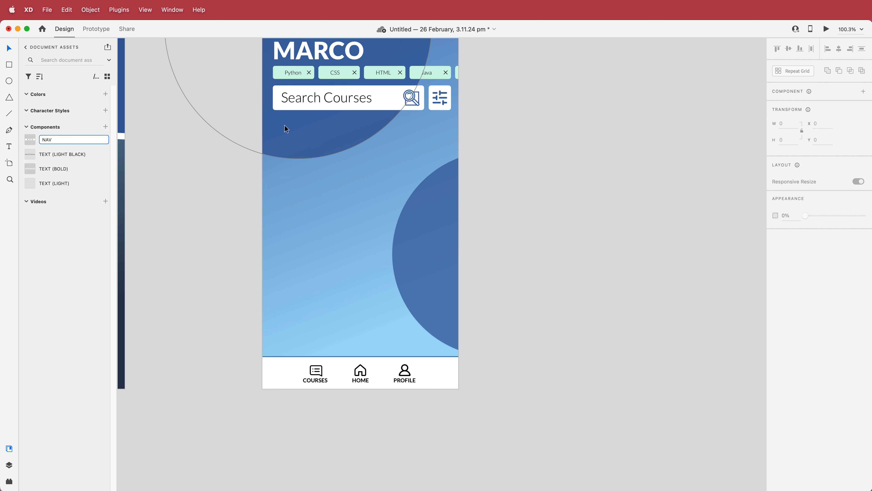
# Step: Add the heading POPULAR COURSES below the course search bar using the TEXT (BOLD) component
pyautogui.scroll(3, 284, 124)
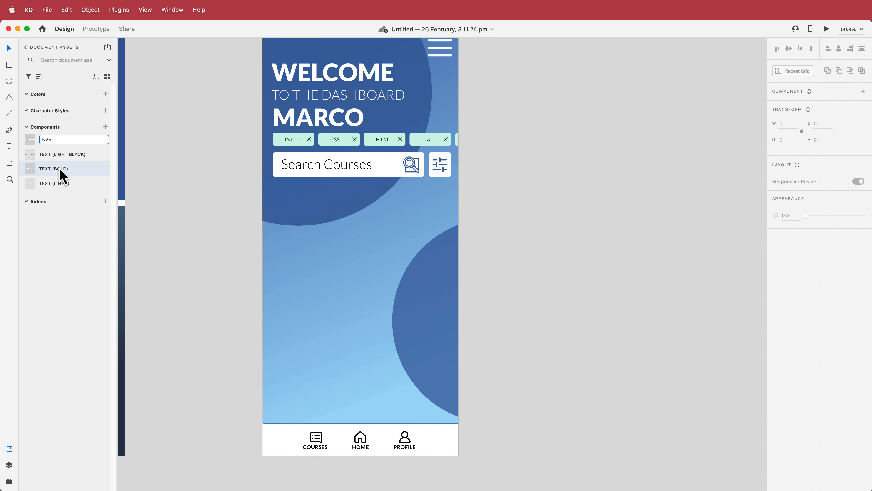
pyautogui.moveTo(54, 177); pyautogui.dragTo(322, 200)
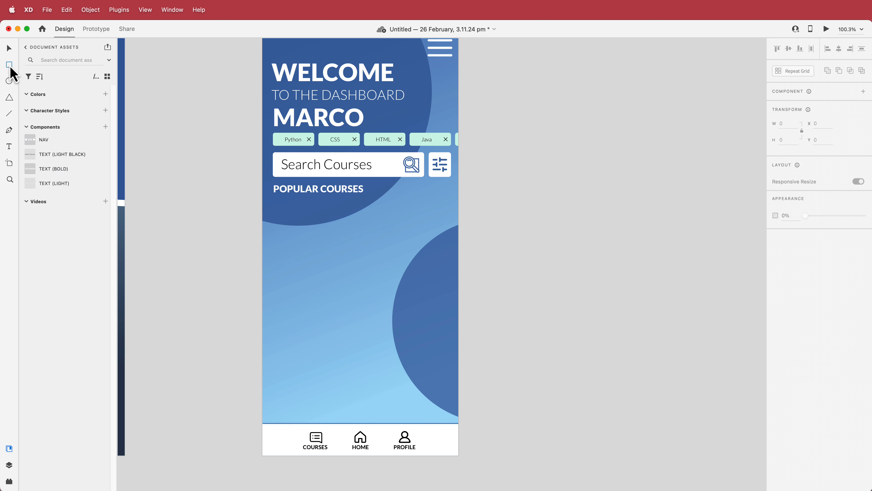
# Step: Draw a white card about 382 × 285 below the heading and a borderless rectangle about 349 × 186 inside it
pyautogui.moveTo(275, 201)
pyautogui.mouseDown()
pyautogui.moveTo(411, 288)
pyautogui.moveTo(448, 332)
pyautogui.mouseUp()
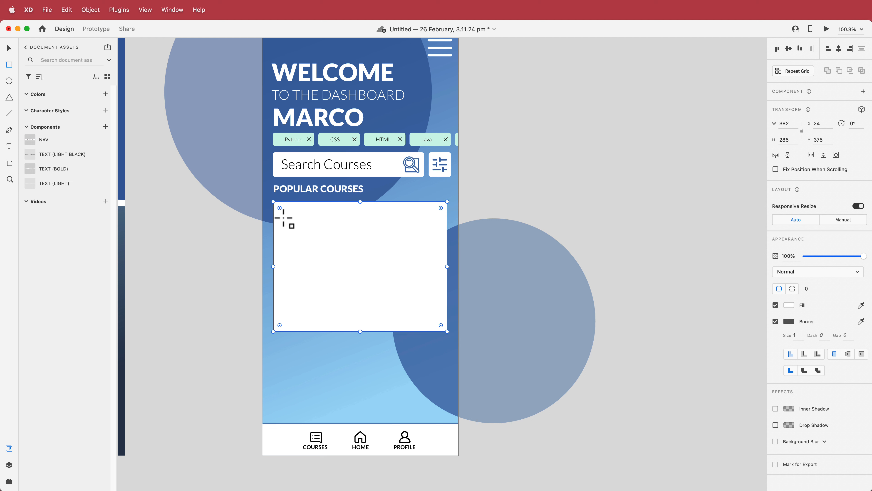
pyautogui.moveTo(281, 212)
pyautogui.mouseDown()
pyautogui.moveTo(428, 277)
pyautogui.moveTo(441, 296)
pyautogui.mouseUp()
pyautogui.press('shift')
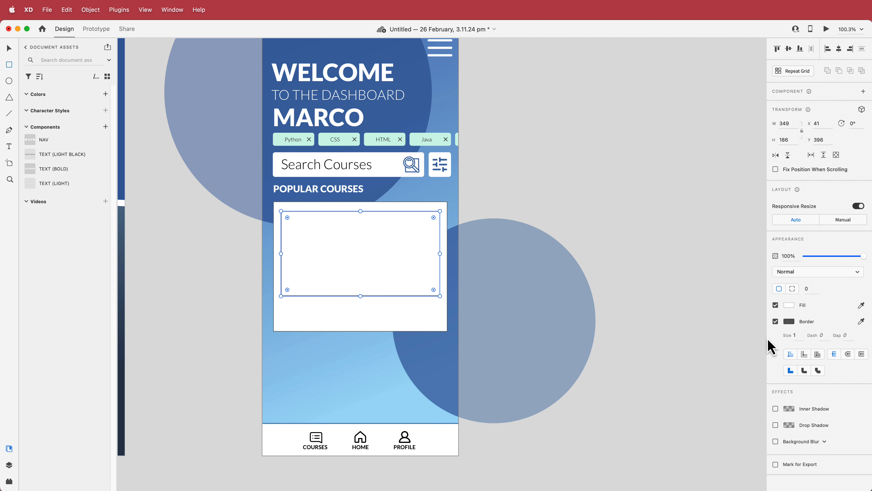
pyautogui.click(775, 321)
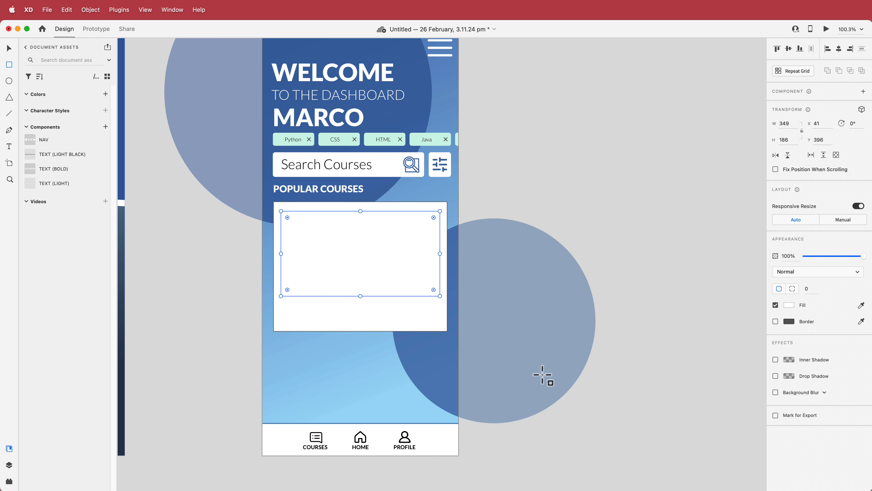
# Step: Fill the inner rectangle with the How to Start Coding image, round its corners to 5 and place it at Y 388
pyautogui.moveTo(517, 481); pyautogui.dragTo(361, 256)
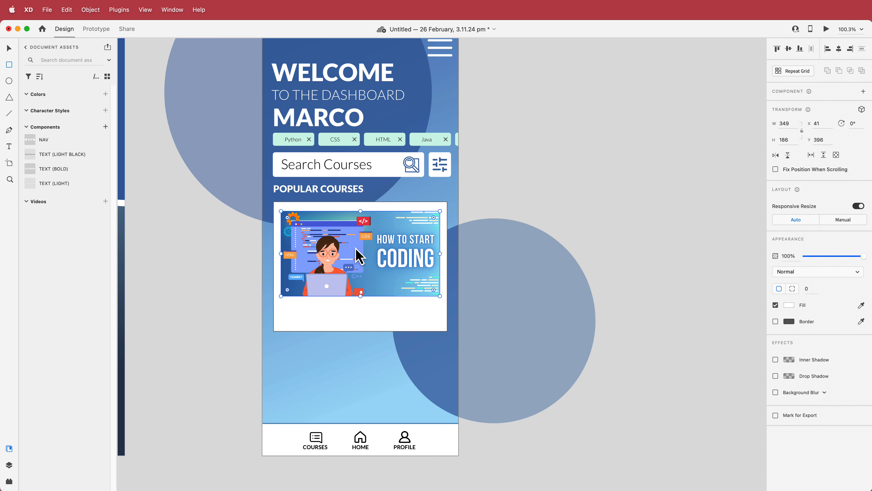
pyautogui.moveTo(372, 226)
pyautogui.mouseDown()
pyautogui.moveTo(372, 219)
pyautogui.moveTo(383, 221)
pyautogui.mouseUp()
pyautogui.press('super+z')
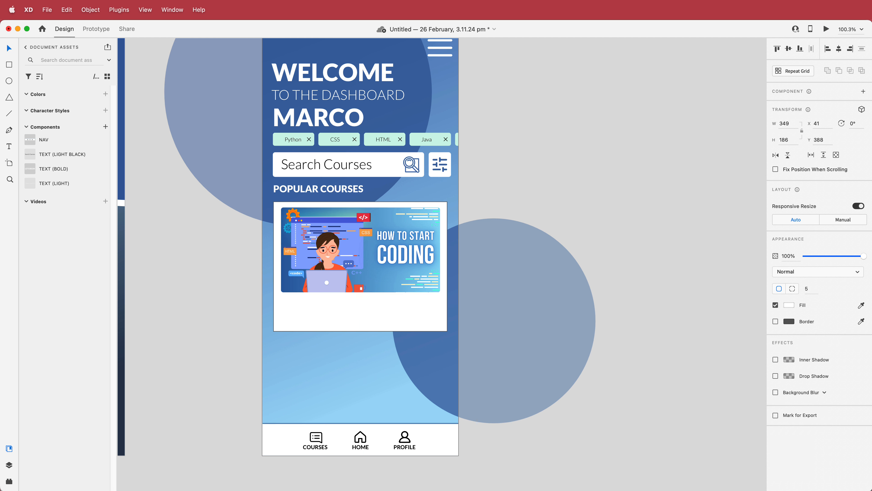
# Step: Round the corners of the white course card to 5 and remove its border
pyautogui.click(446, 220)
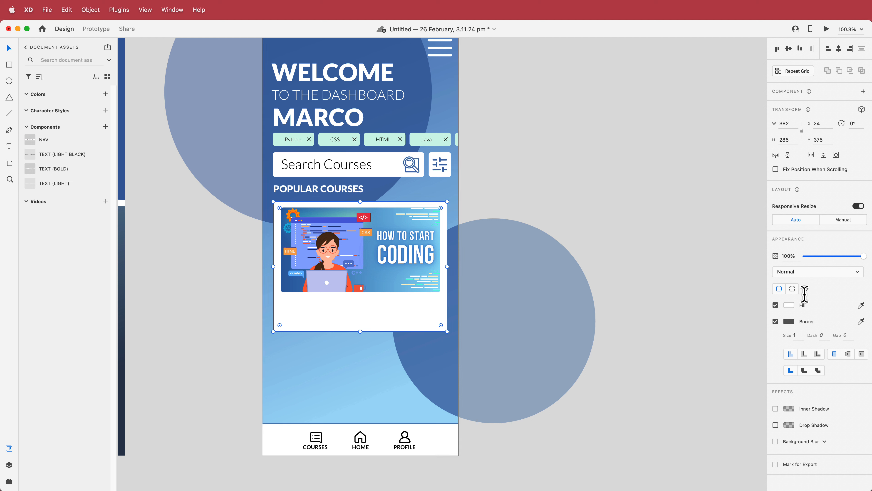
pyautogui.write('5')
pyautogui.press('Return')
pyautogui.click(775, 321)
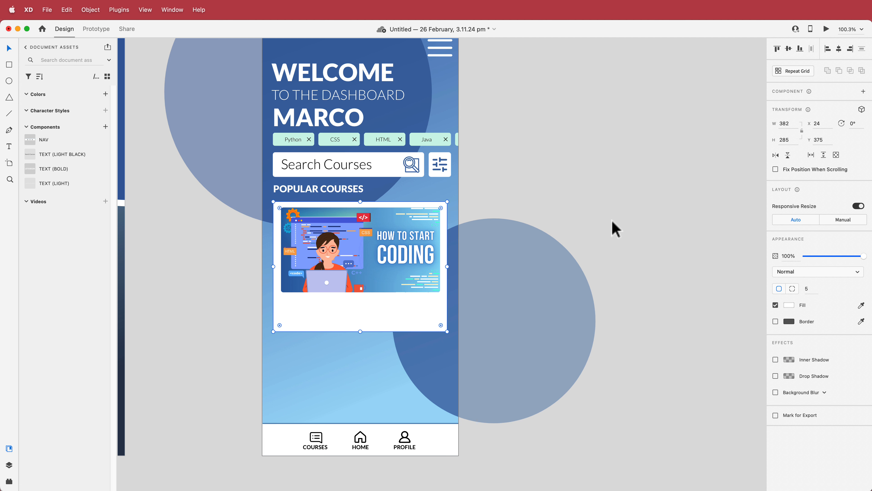
# Step: Add the centred texts Python and 30 mins below the card's image, and place a blue bookmark shape over the card's upper-right corner
pyautogui.moveTo(39, 154); pyautogui.dragTo(346, 312)
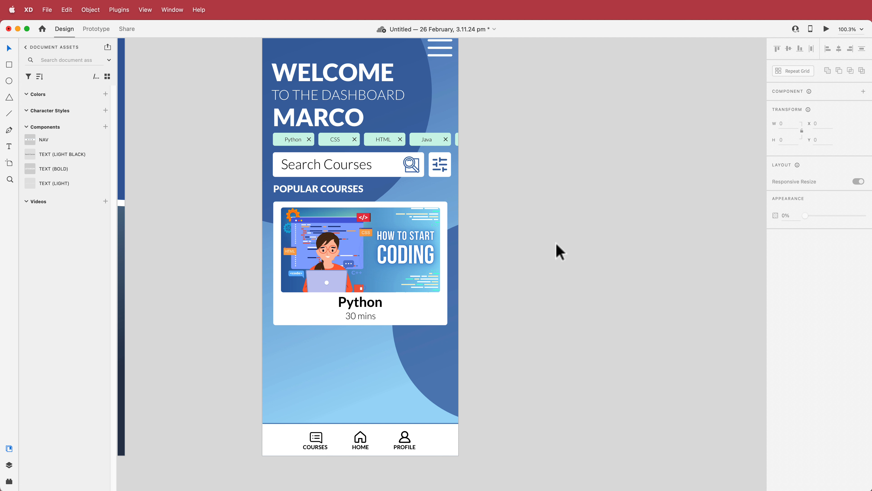
pyautogui.click(429, 219)
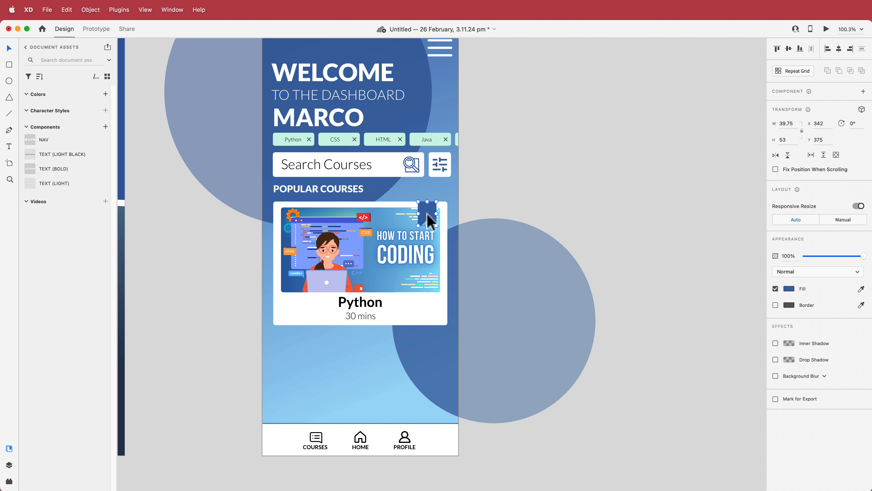
# Step: Group the bookmark, course image, Python title, duration text and white card together
pyautogui.keyDown('shift'); pyautogui.click(355, 307); pyautogui.keyUp('shift')
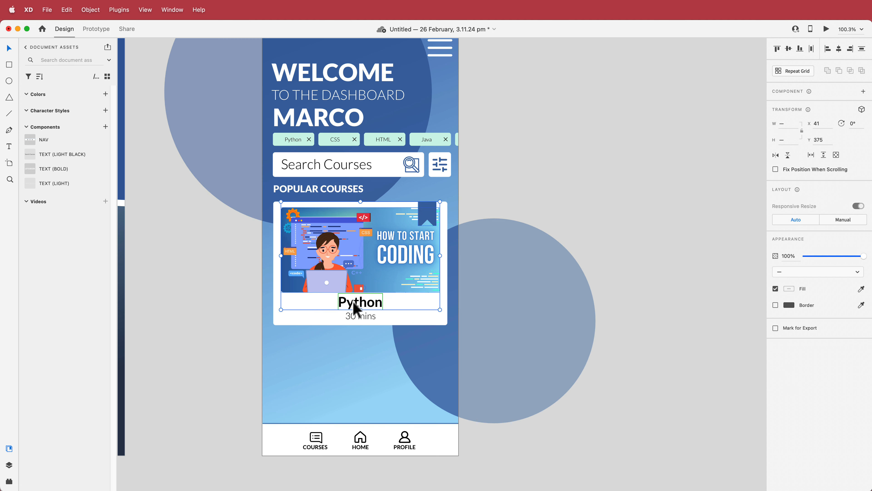
pyautogui.keyDown('shift'); pyautogui.click(353, 316); pyautogui.keyUp('shift')
pyautogui.keyDown('shift'); pyautogui.click(279, 309); pyautogui.keyUp('shift')
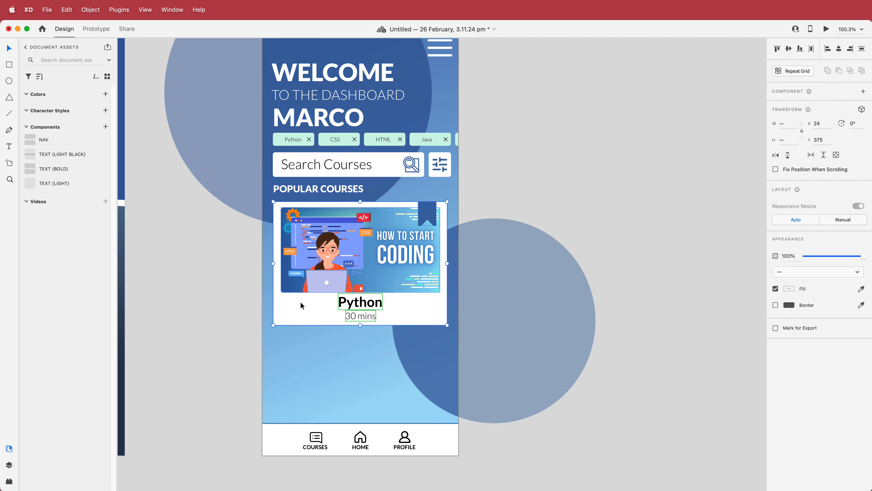
pyautogui.press('super+g')
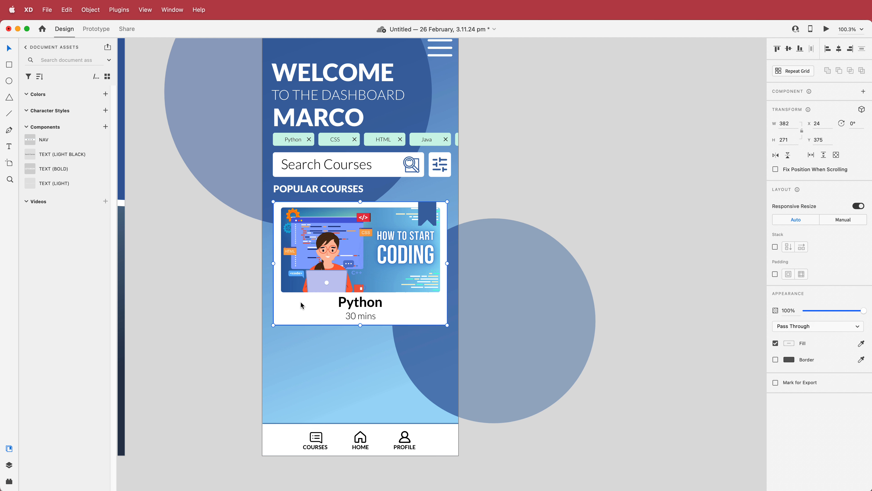
# Step: Repeat the course card into a row of three titled Python, CSS and HTML, and make the row scroll horizontally
pyautogui.click(796, 76)
pyautogui.moveTo(446, 263); pyautogui.dragTo(703, 261)
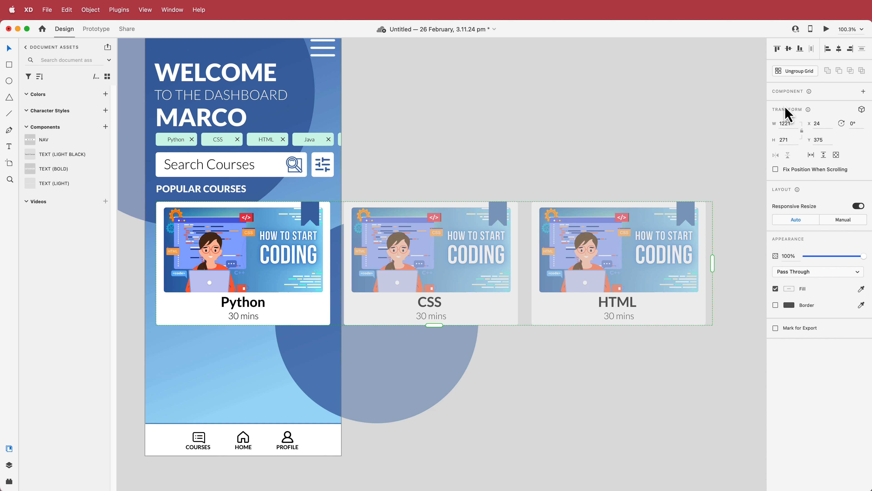
pyautogui.click(811, 155)
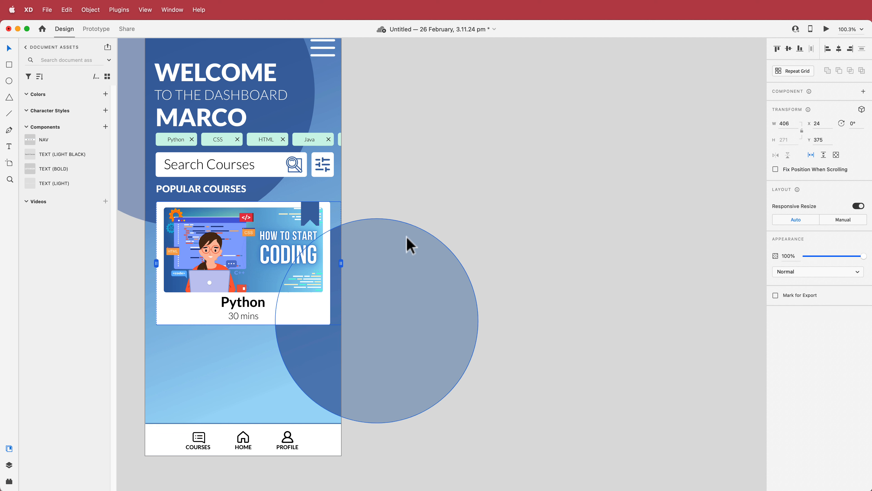
pyautogui.click(450, 163)
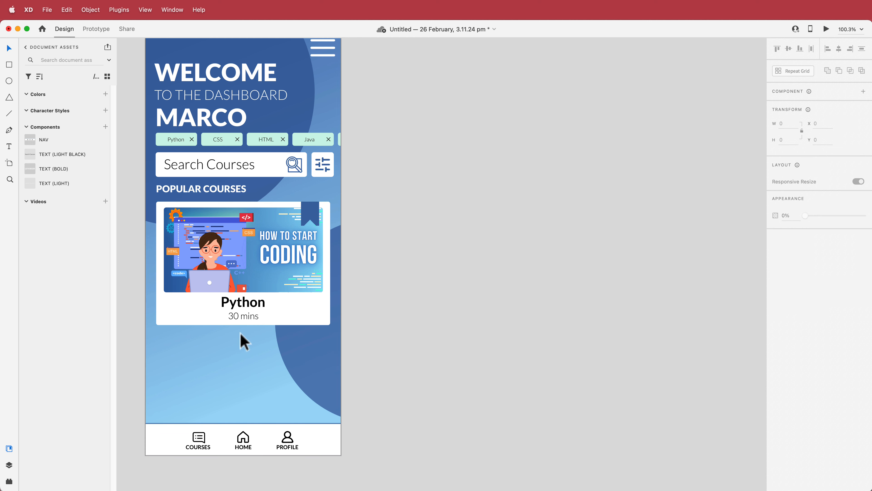
# Step: Move the course card row up to Y 364 and add a drop shadow to the POPULAR COURSES heading
pyautogui.click(206, 209)
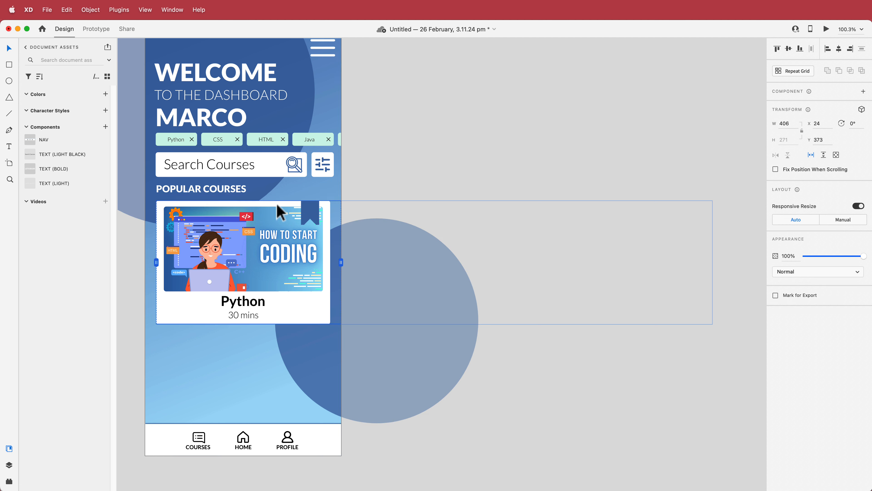
pyautogui.moveTo(223, 212); pyautogui.dragTo(221, 205)
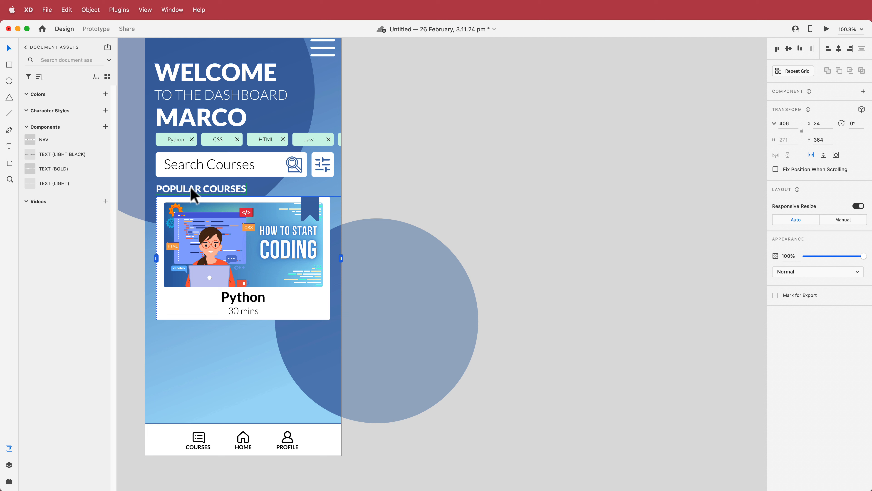
pyautogui.click(206, 191)
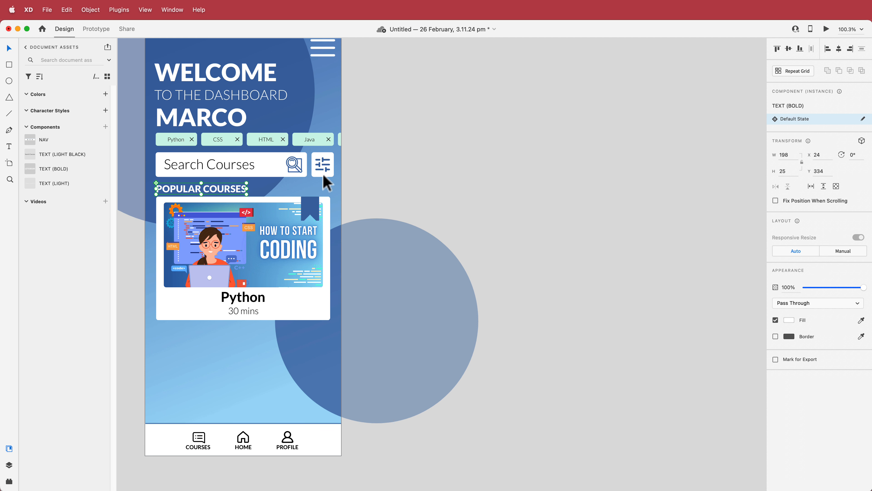
pyautogui.doubleClick(211, 191)
pyautogui.scroll(-3, 813, 443)
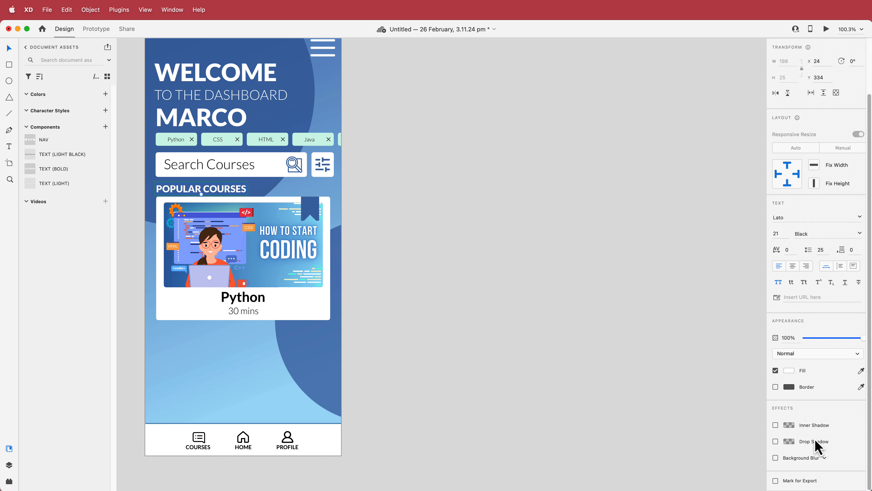
pyautogui.click(775, 442)
pyautogui.click(529, 215)
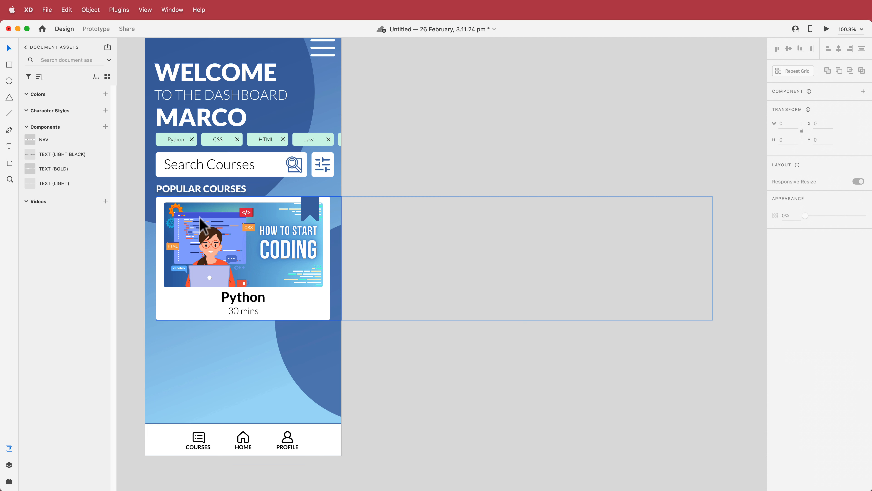
# Step: Duplicate the POPULAR COURSES heading below the course card at about Y 649 and change its text to POPULAR TRAINERS
pyautogui.moveTo(193, 198); pyautogui.dragTo(191, 333)
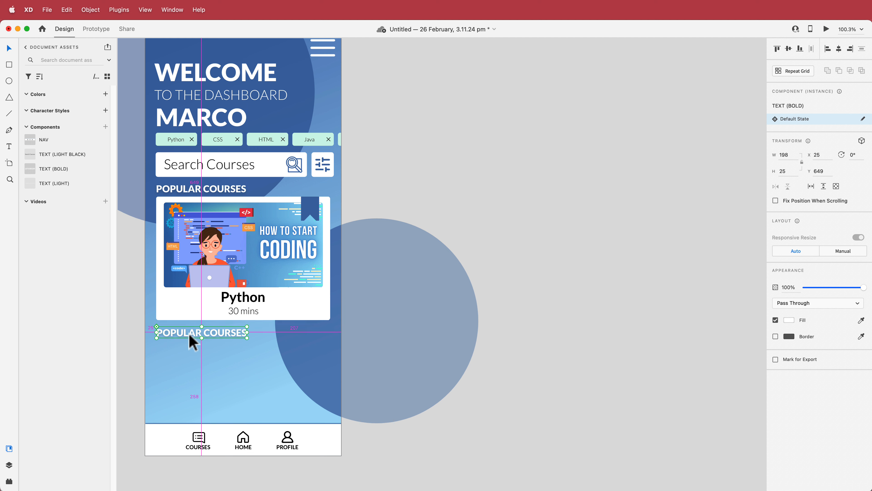
pyautogui.doubleClick(216, 334)
pyautogui.write('POPULAR TRAI')
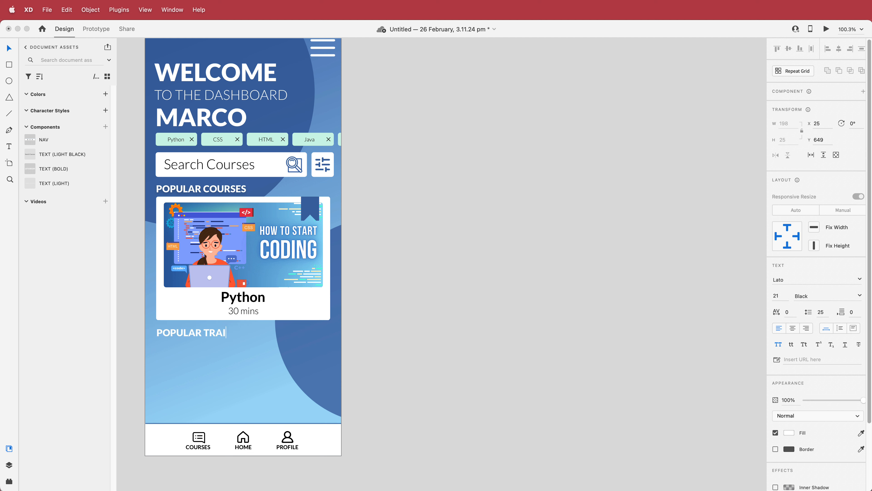
pyautogui.write('NERS')
pyautogui.press('Escape')
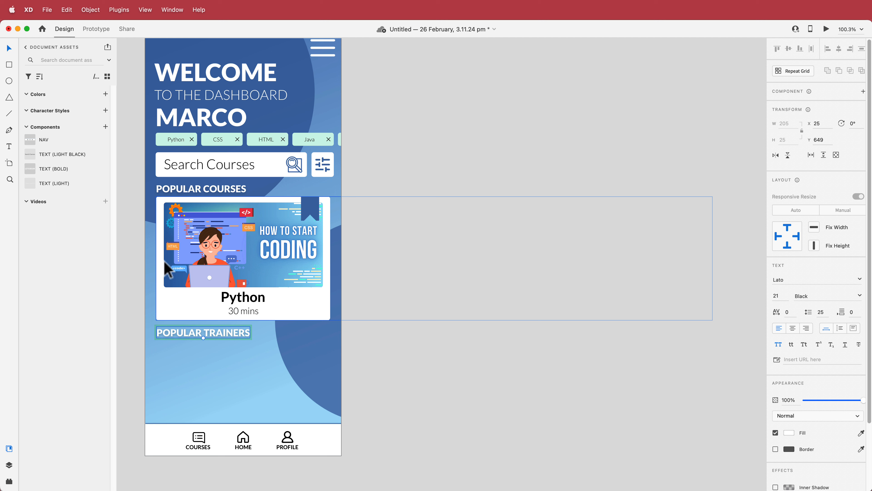
# Step: Draw a borderless white card about 383 × 147 with corner radius 5 below the POPULAR TRAINERS heading, at about Y 688
pyautogui.click(9, 65)
pyautogui.moveTo(156, 346); pyautogui.dragTo(330, 409)
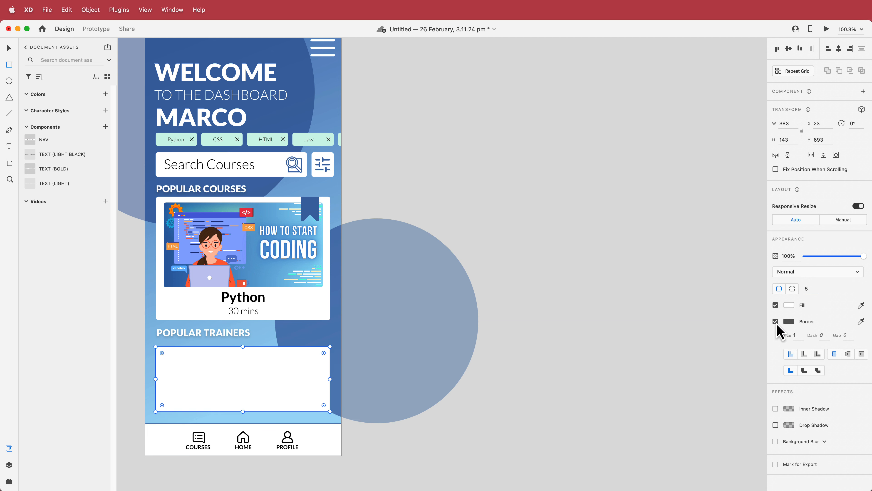
pyautogui.click(775, 321)
pyautogui.moveTo(243, 409); pyautogui.dragTo(244, 410)
# Step: Draw a circle about 82 × 82 inside the trainer card and give it a size 4 border in the background circle's dark blue
pyautogui.click(9, 81)
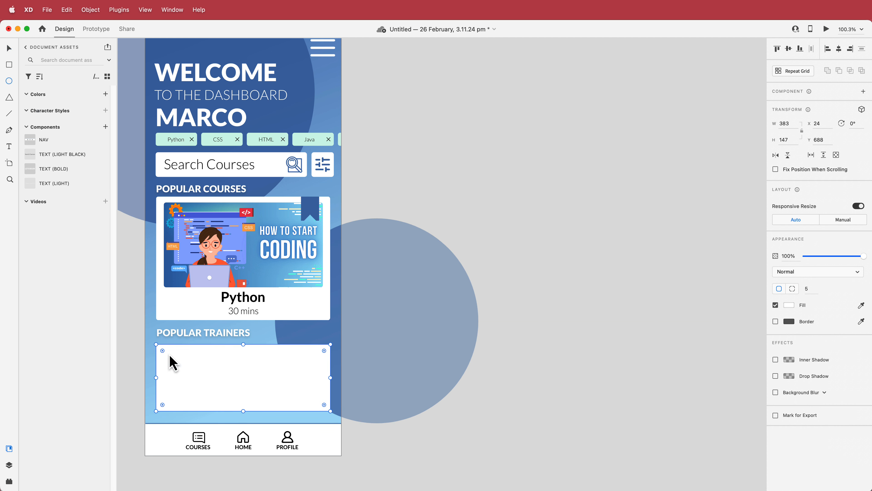
pyautogui.moveTo(173, 364); pyautogui.dragTo(229, 403)
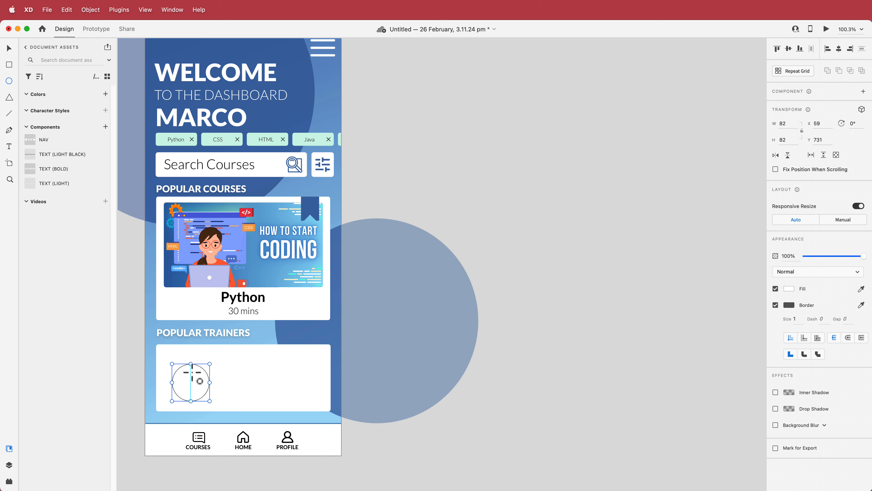
pyautogui.moveTo(197, 369); pyautogui.dragTo(199, 363)
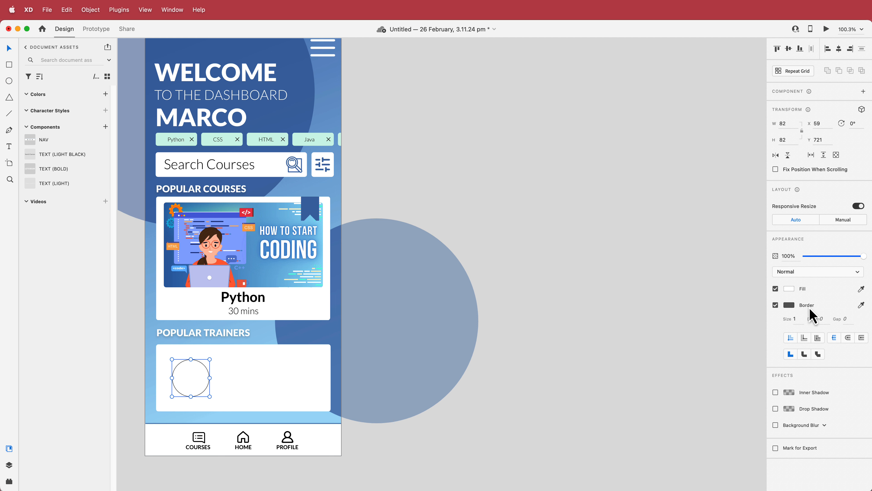
pyautogui.click(861, 305)
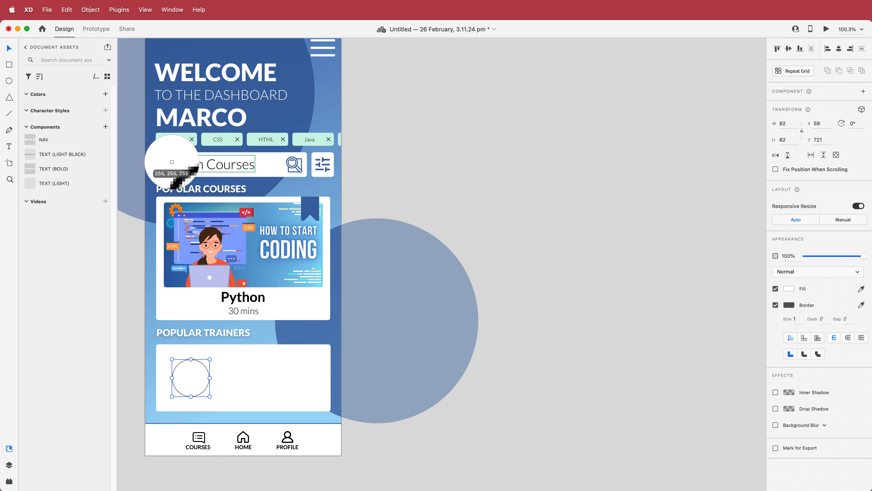
pyautogui.click(267, 118)
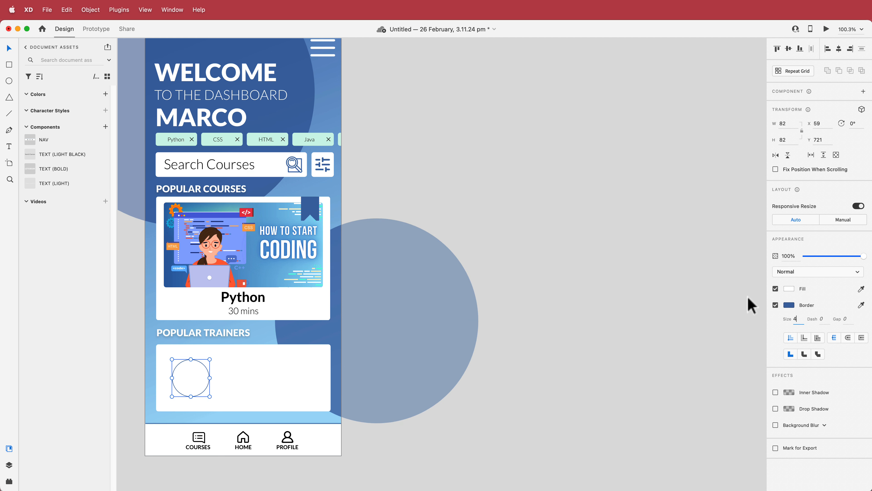
pyautogui.click(692, 276)
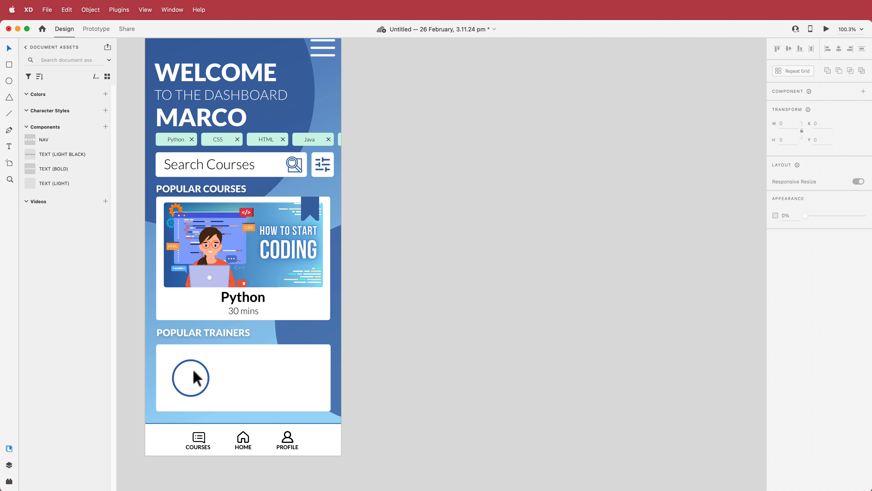
# Step: Fill the circle with the woman's portrait photo and enlarge it to about 114 × 114
pyautogui.click(212, 390)
pyautogui.click(206, 378)
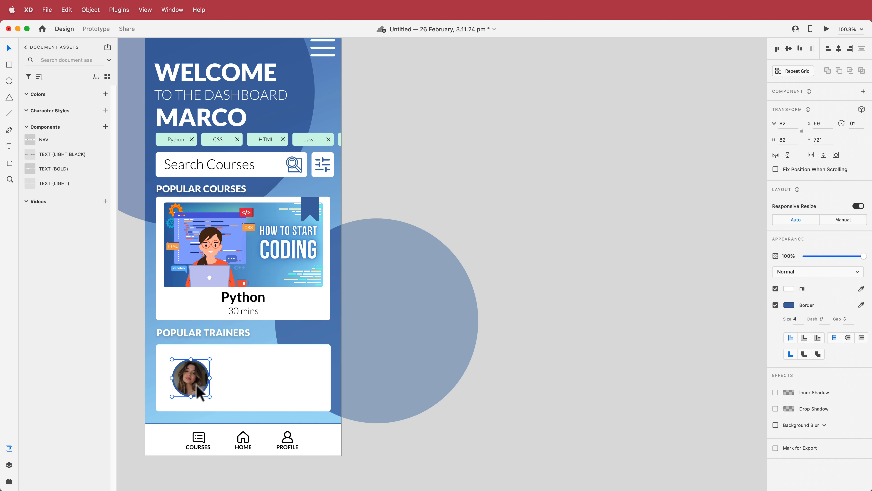
pyautogui.moveTo(208, 397); pyautogui.dragTo(200, 380)
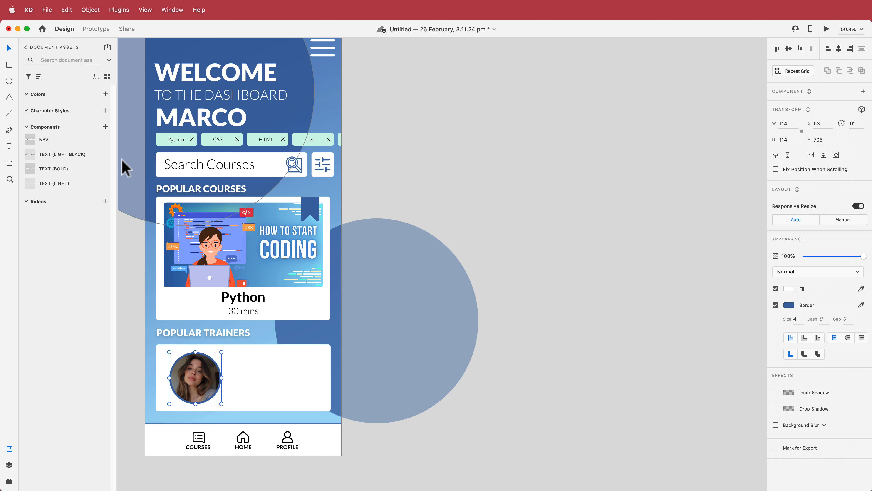
# Step: Add the trainer's name beside the portrait using the TEXT (LIGHT BLACK) component, make it bold and place it at about X 215, Y 732
pyautogui.moveTo(76, 157); pyautogui.dragTo(256, 375)
pyautogui.doubleClick(255, 376)
pyautogui.write('Mel Powe')
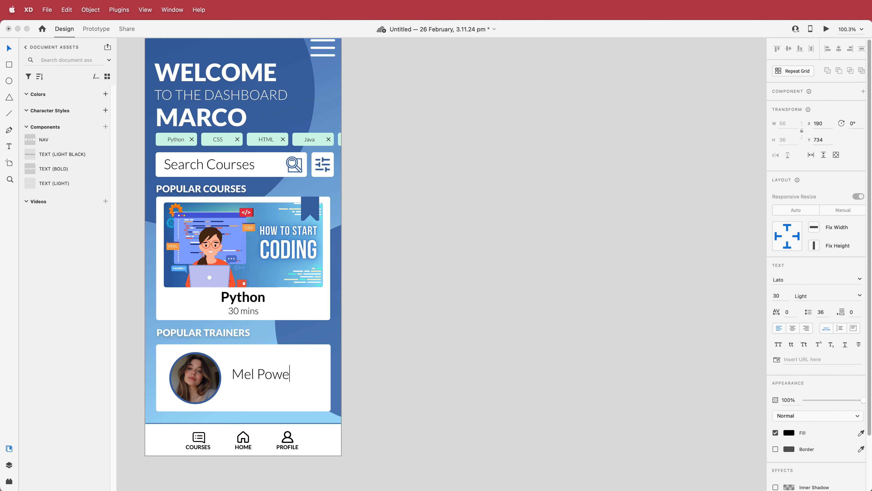
pyautogui.write('r')
pyautogui.press('Escape')
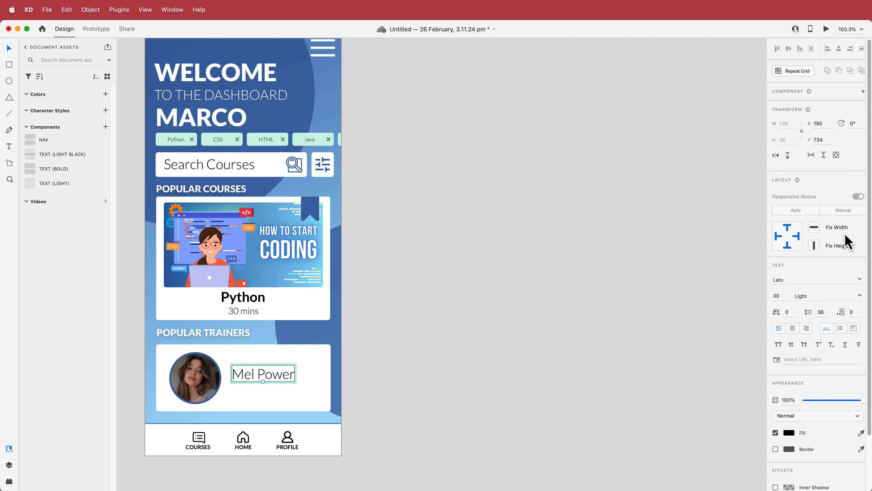
pyautogui.click(859, 295)
pyautogui.moveTo(289, 372); pyautogui.dragTo(300, 370)
# Step: Add the smaller text "4 courses | Python" centred below the trainer's name using the TEXT (LIGHT BLACK) component
pyautogui.moveTo(62, 155); pyautogui.dragTo(259, 391)
pyautogui.press('BackSpace')
pyautogui.doubleClick(314, 402)
pyautogui.write('4 courses | Python')
pyautogui.moveTo(62, 154); pyautogui.dragTo(272, 388)
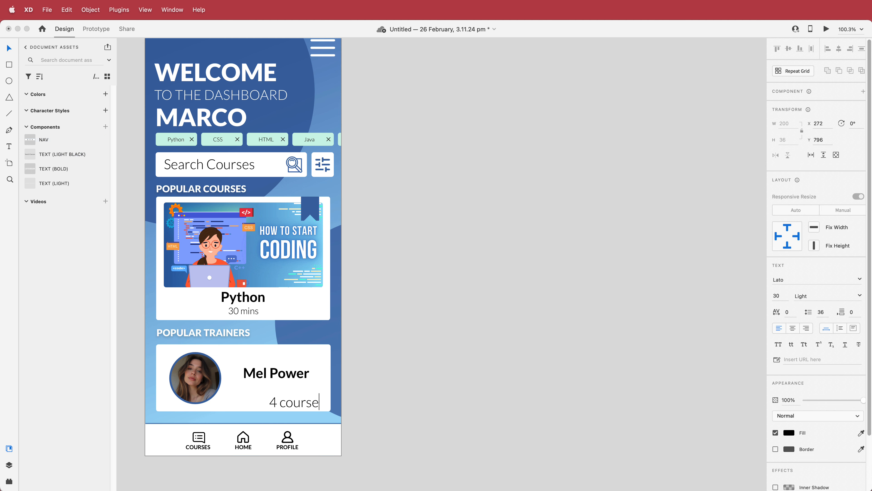
pyautogui.press('Escape')
pyautogui.click(382, 344)
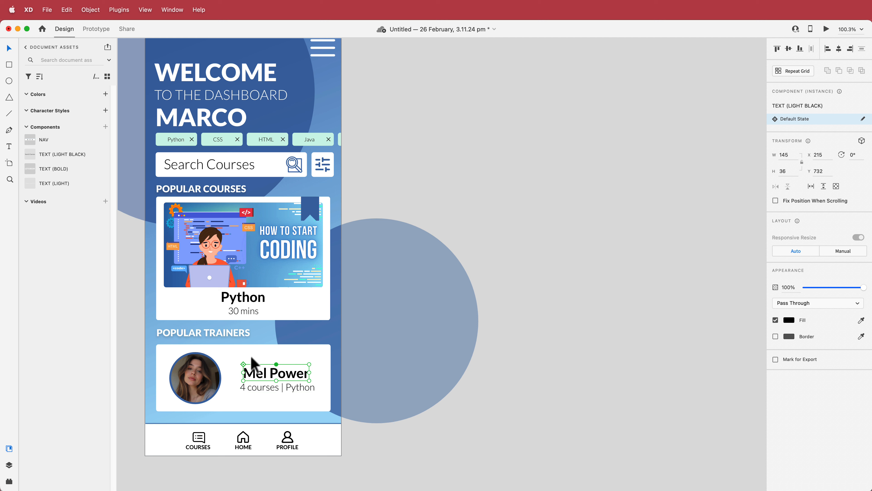
# Step: Repeat the trainer card with its portrait and texts into a horizontal row of three, widening the gaps for a total width of about 1223
pyautogui.click(236, 361)
pyautogui.keyDown('shift'); pyautogui.click(200, 368); pyautogui.keyUp('shift')
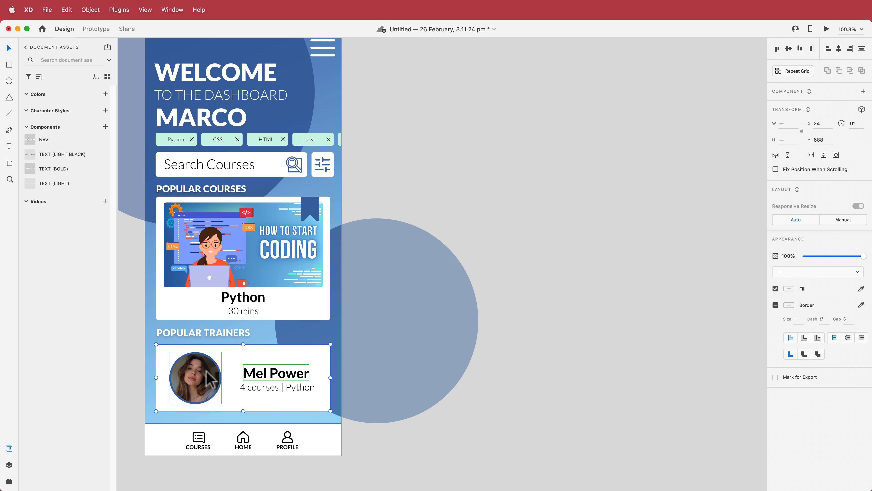
pyautogui.click(796, 71)
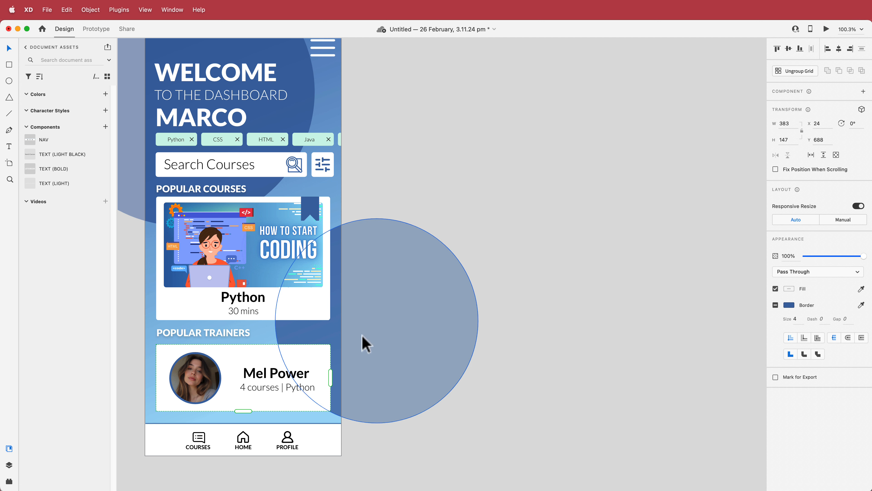
pyautogui.moveTo(330, 377); pyautogui.dragTo(705, 362)
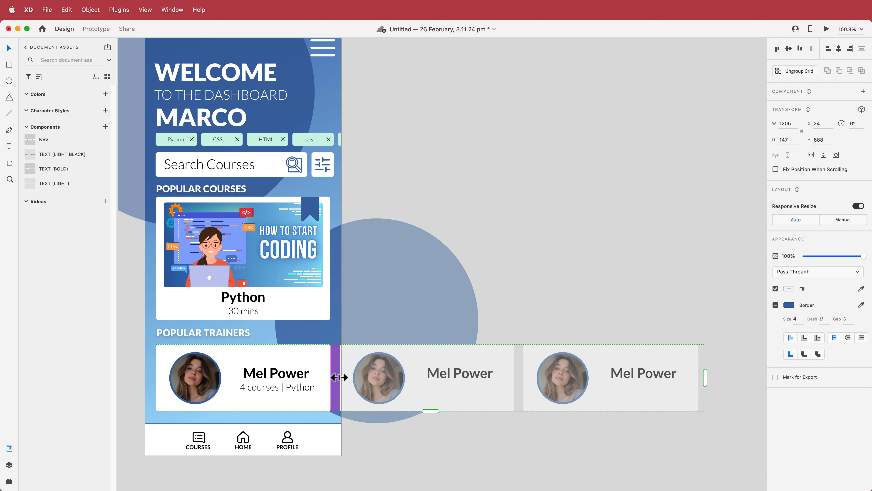
pyautogui.moveTo(340, 377); pyautogui.dragTo(345, 376)
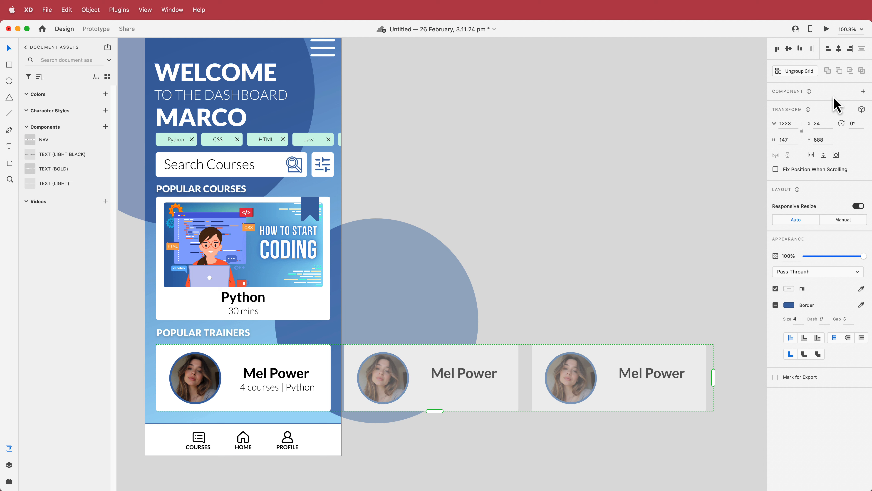
# Step: Make the trainer card row a 406-wide horizontal scroll group and replace the trainer's name on the second card
pyautogui.click(811, 157)
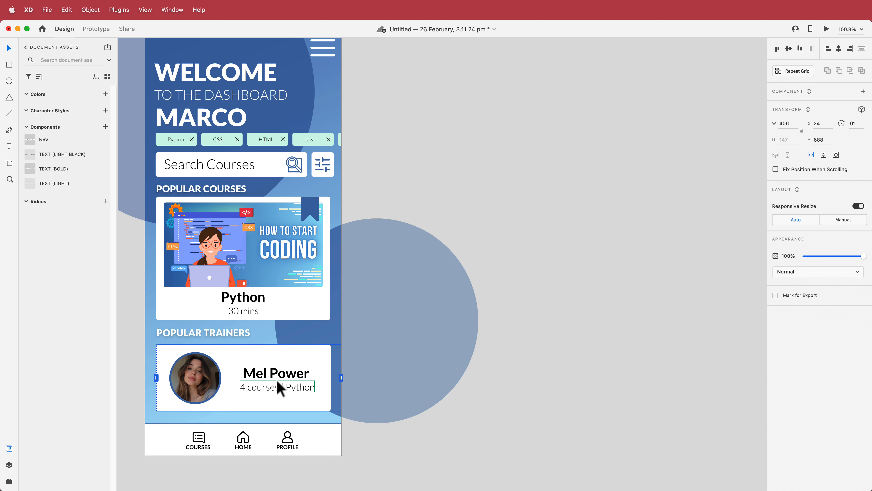
pyautogui.click(396, 452)
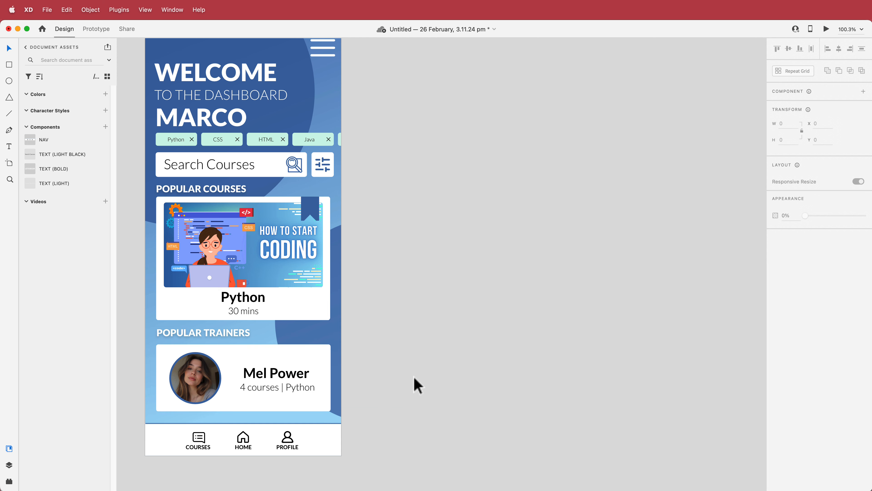
pyautogui.click(278, 371)
pyautogui.doubleClick(446, 378)
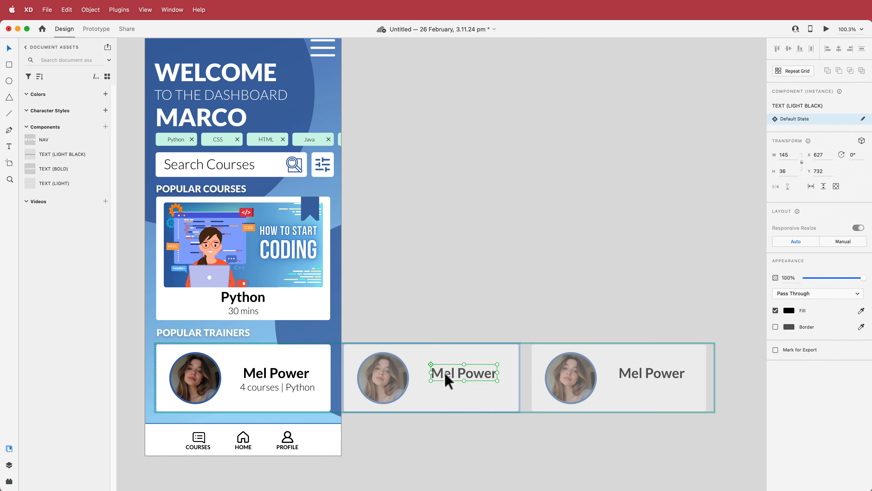
pyautogui.doubleClick(459, 373)
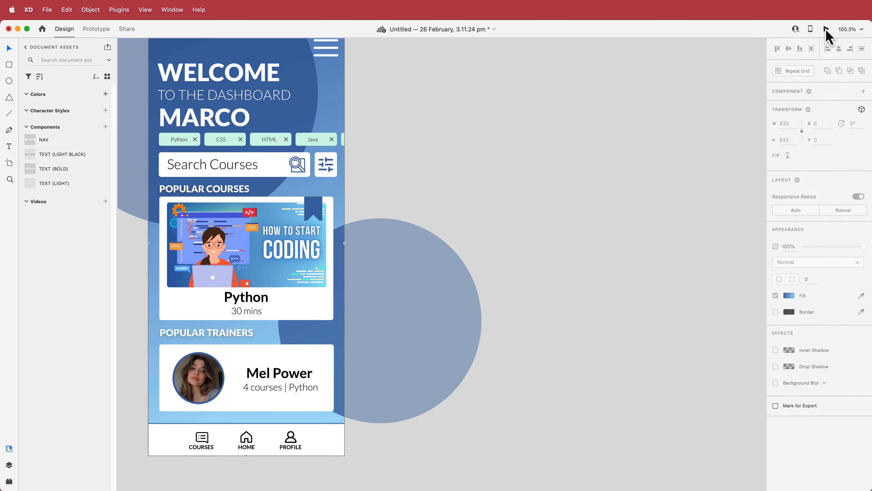
# Step: Preview the dashboard and test the horizontal scrolling of the tag, course and trainer rows
pyautogui.click(825, 29)
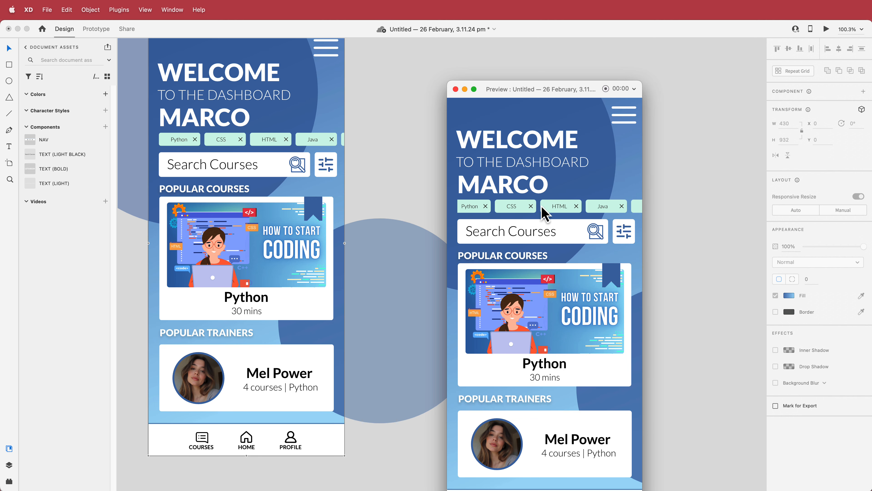
pyautogui.moveTo(541, 207); pyautogui.dragTo(529, 208)
pyautogui.moveTo(554, 323); pyautogui.dragTo(389, 320)
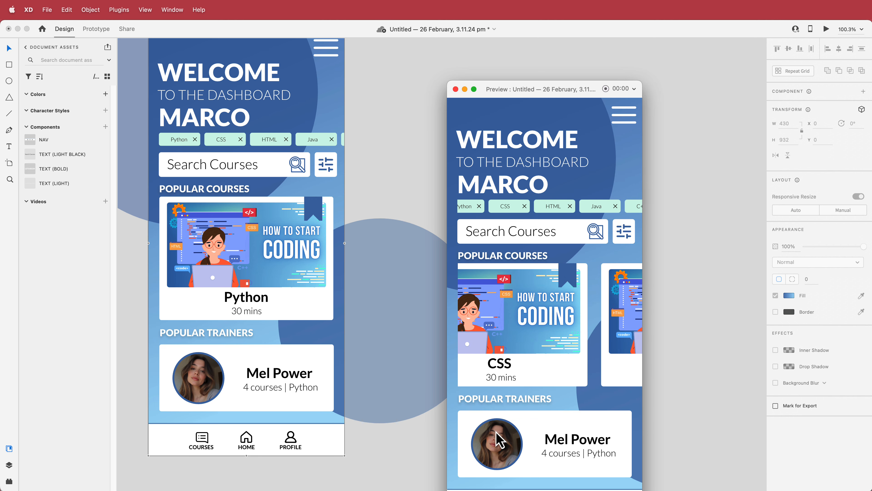
pyautogui.moveTo(565, 435); pyautogui.dragTo(241, 395)
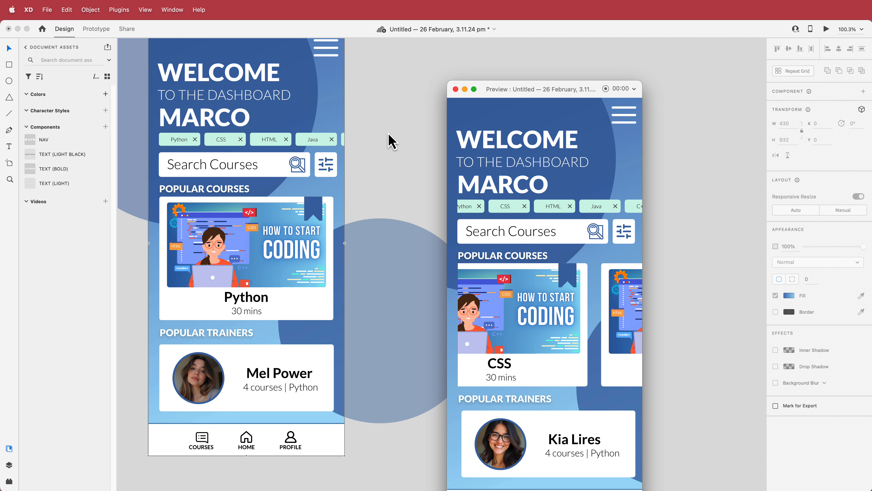
pyautogui.click(456, 89)
pyautogui.click(494, 108)
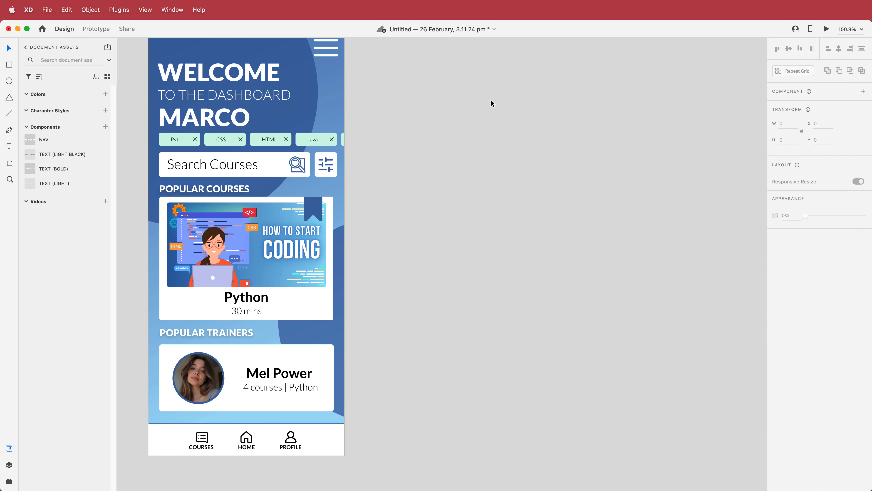
# Step: Rename the HOME – 1 artboard as DASHBOARD
pyautogui.scroll(5, 467, 128)
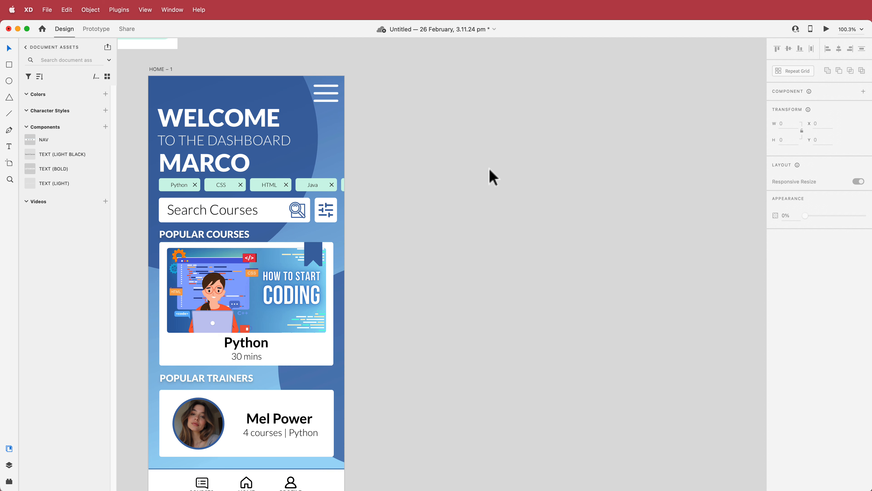
pyautogui.click(163, 116)
pyautogui.doubleClick(162, 115)
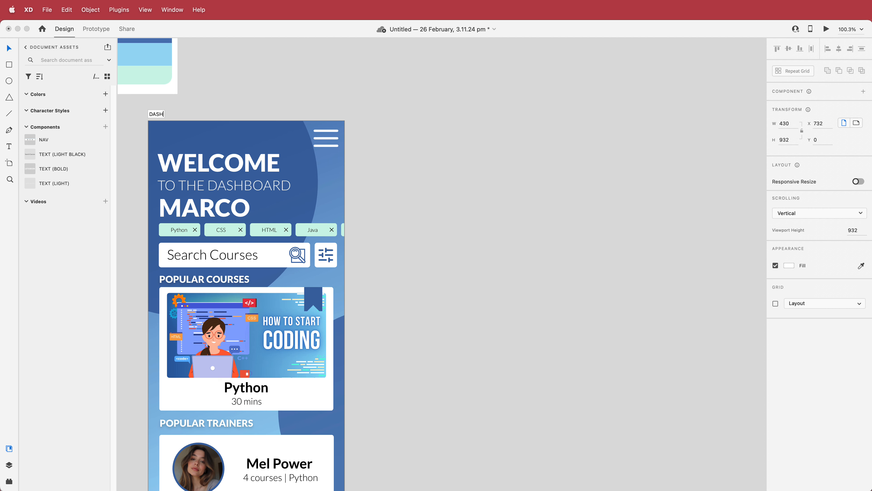
pyautogui.press('Return')
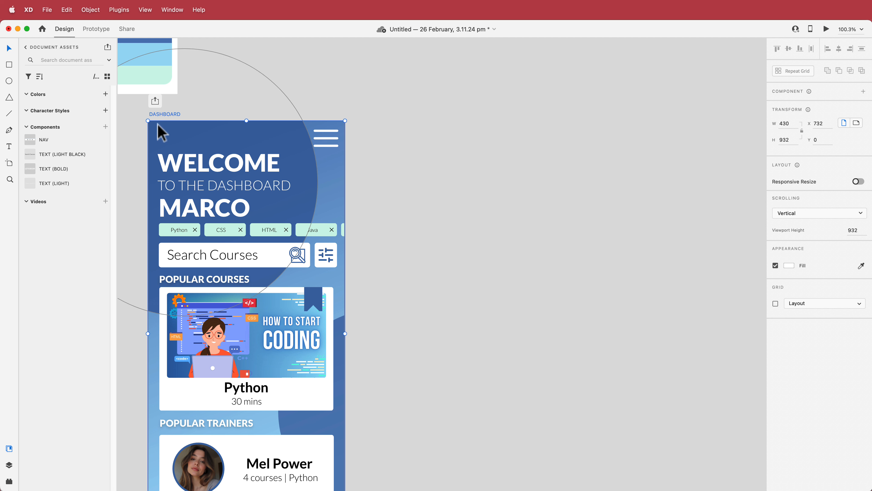
# Step: Duplicate the DASHBOARD artboard and rename the copy as COURSES
pyautogui.press('cmd+c')
pyautogui.press('cmd+v')
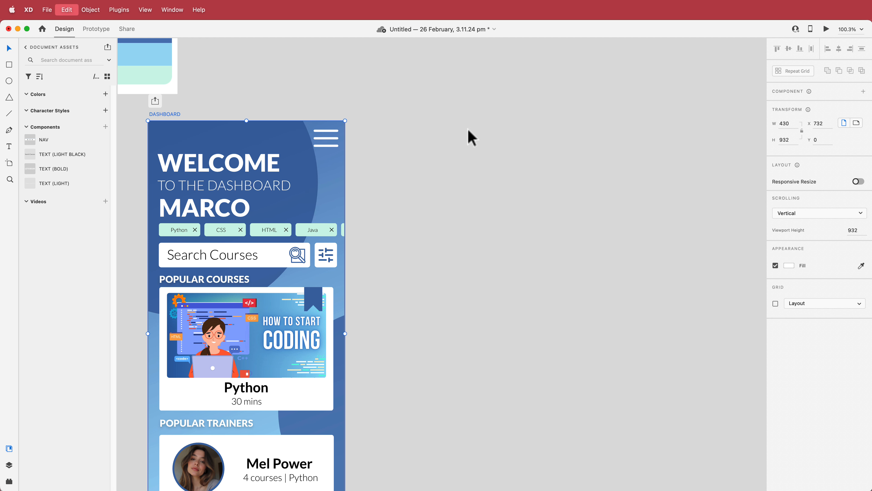
pyautogui.doubleClick(367, 46)
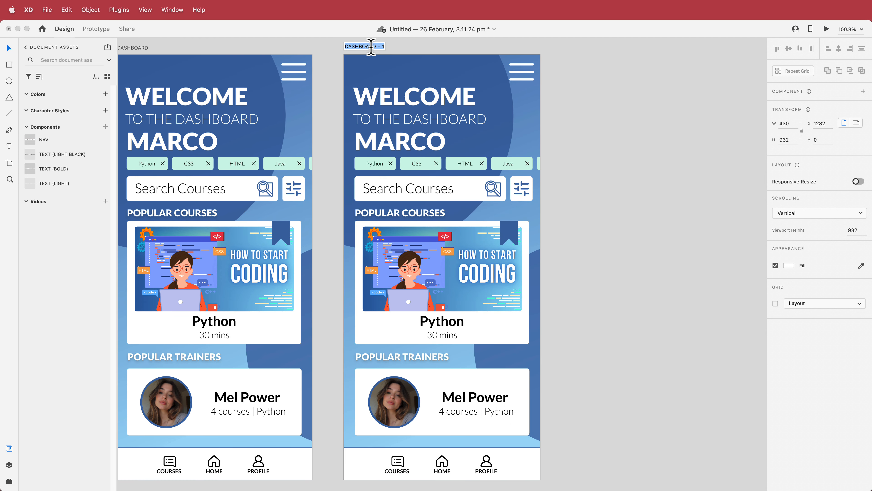
pyautogui.write('COURSES')
pyautogui.click(614, 112)
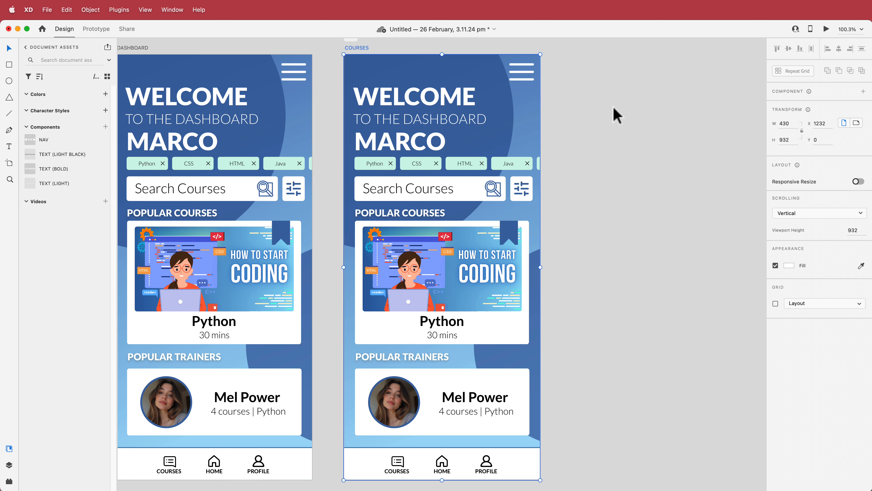
# Step: Move the COURSES artboard farther from DASHBOARD, to about X 1359, Y -59
pyautogui.click(418, 63)
pyautogui.click(546, 97)
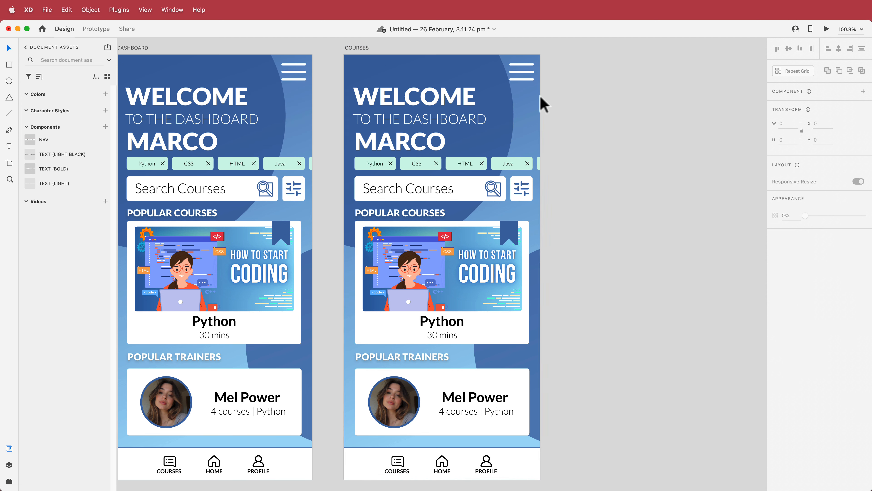
pyautogui.moveTo(360, 48); pyautogui.dragTo(416, 44)
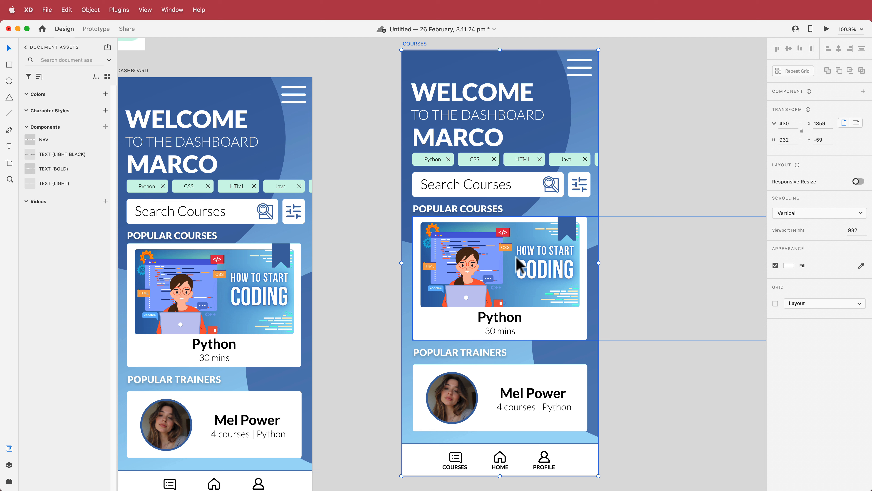
# Step: Delete the search box, its magnifier icon and the "Search Courses" text from the COURSES artboard
pyautogui.click(544, 191)
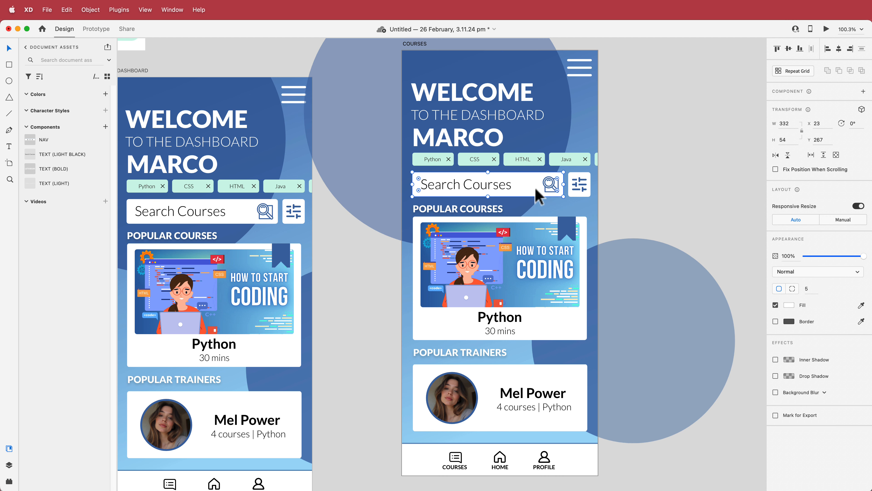
pyautogui.press('Delete')
pyautogui.click(549, 188)
pyautogui.press('Delete')
pyautogui.click(490, 189)
pyautogui.press('Delete')
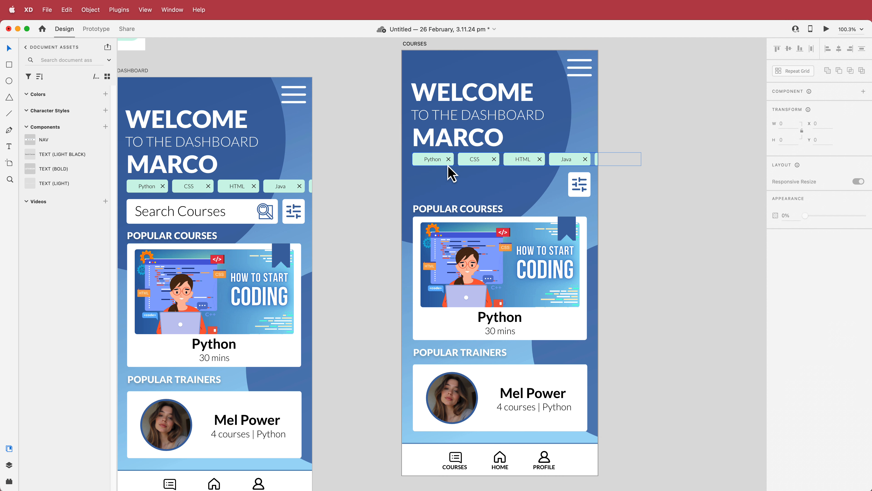
# Step: Delete the tag row, the filter box with its icon and the POPULAR COURSES heading from the COURSES artboard
pyautogui.click(448, 167)
pyautogui.press('Delete')
pyautogui.click(584, 191)
pyautogui.press('Delete')
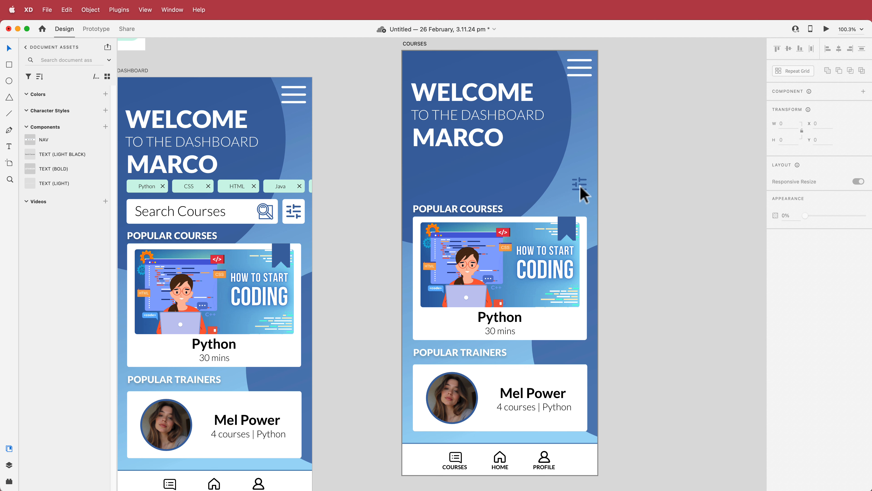
pyautogui.click(581, 189)
pyautogui.press('Delete')
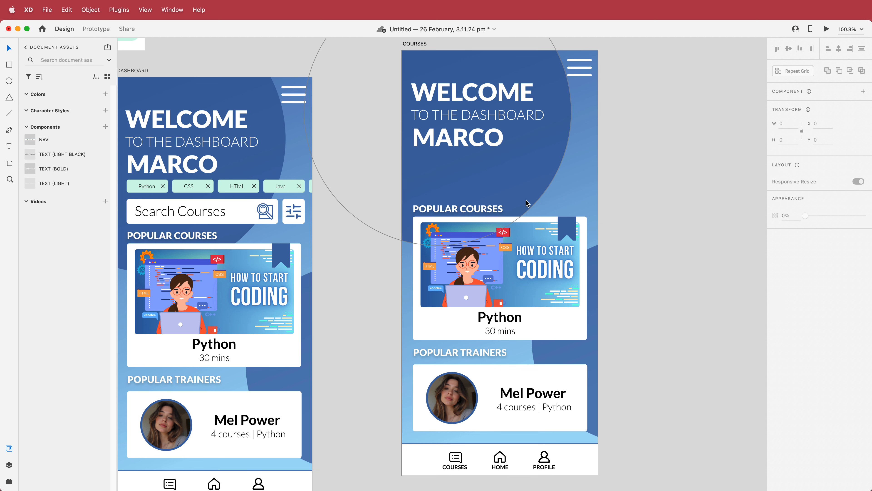
pyautogui.click(477, 208)
pyautogui.press('Delete')
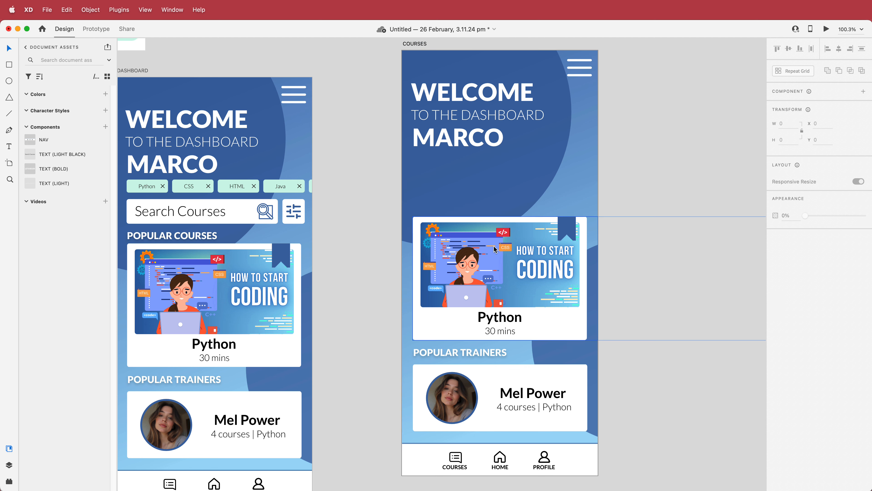
# Step: Ungroup the scrolling course card grid and delete the CSS and HTML cards
pyautogui.click(504, 321)
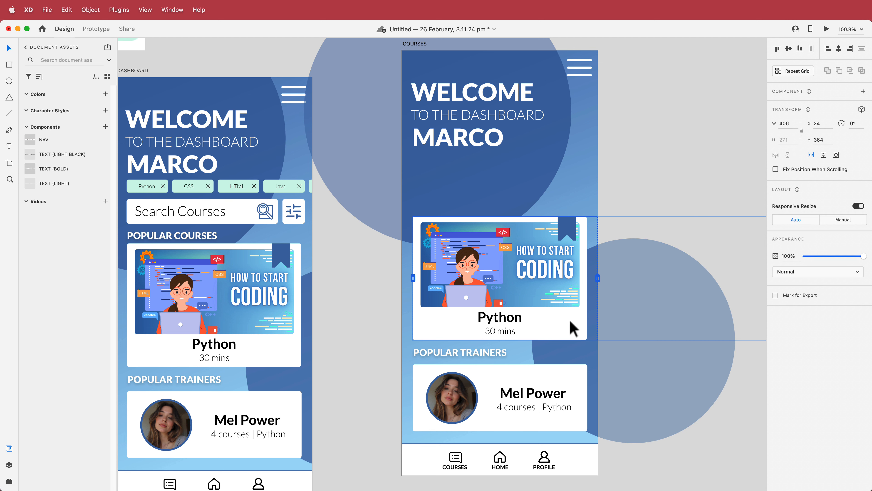
pyautogui.click(796, 71)
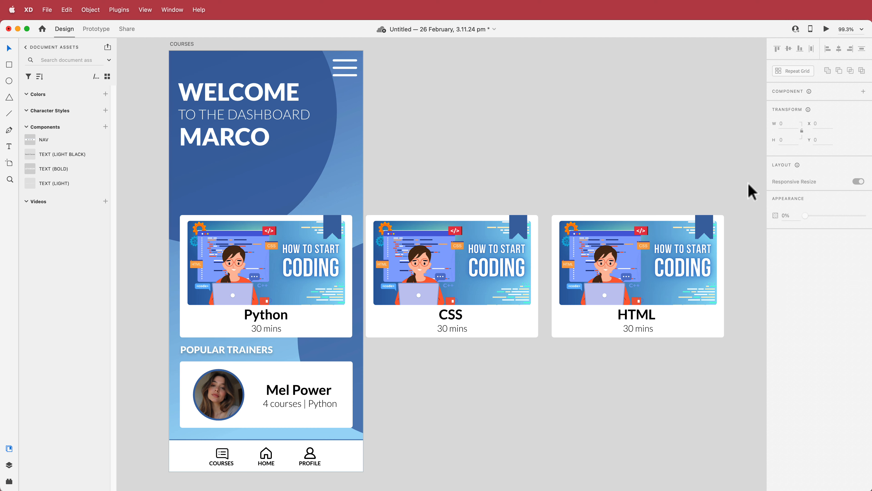
pyautogui.moveTo(748, 181); pyautogui.dragTo(399, 370)
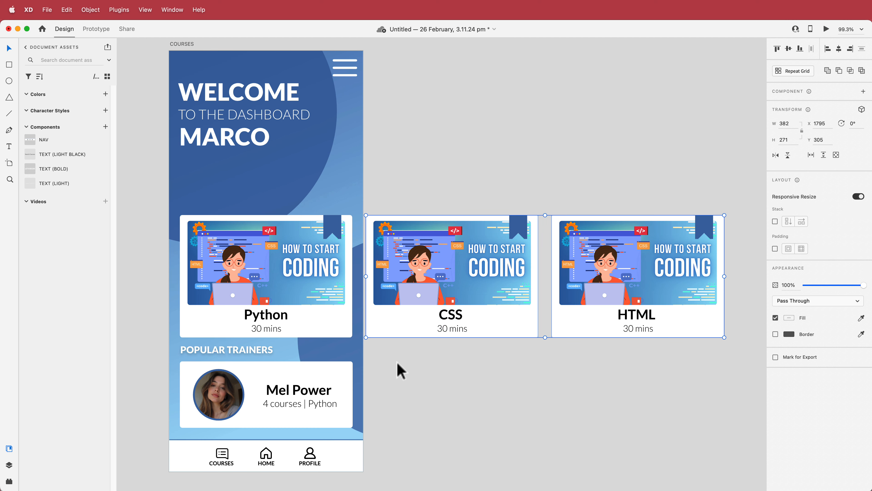
pyautogui.press('Delete')
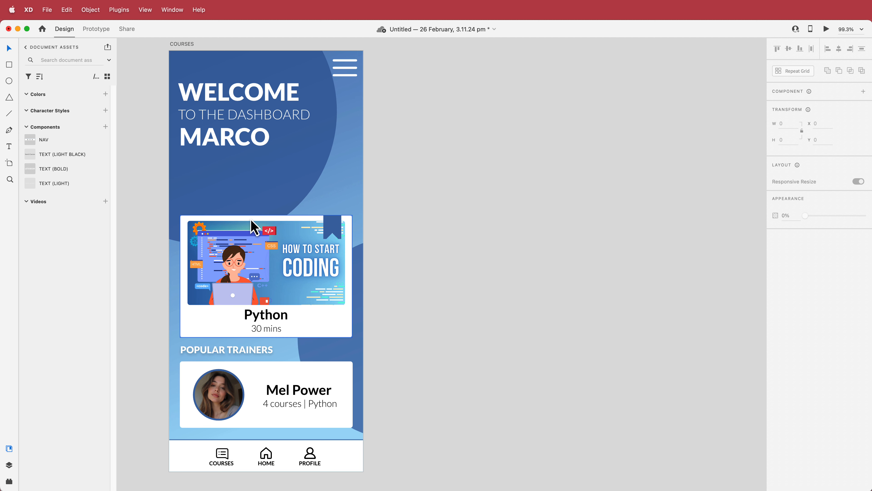
# Step: Move the remaining Python course card up beneath the welcome heading, to X 24, Y 228
pyautogui.scroll(3, 232, 234)
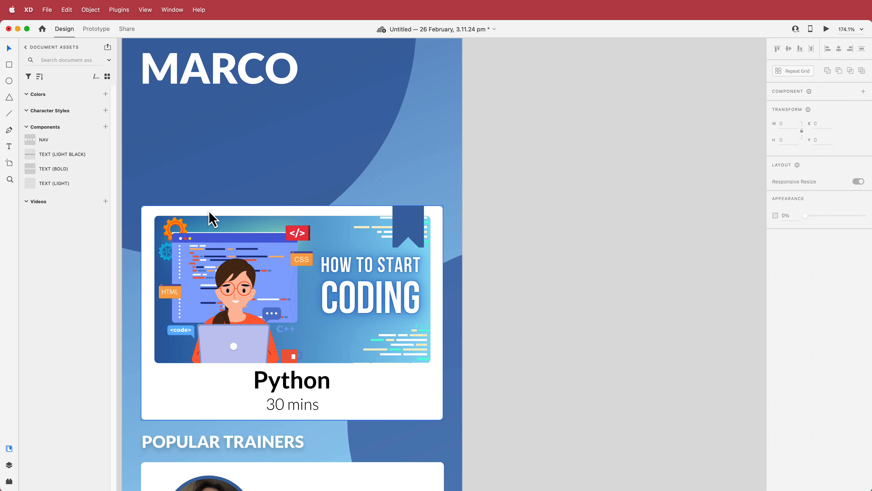
pyautogui.moveTo(210, 215); pyautogui.dragTo(208, 101)
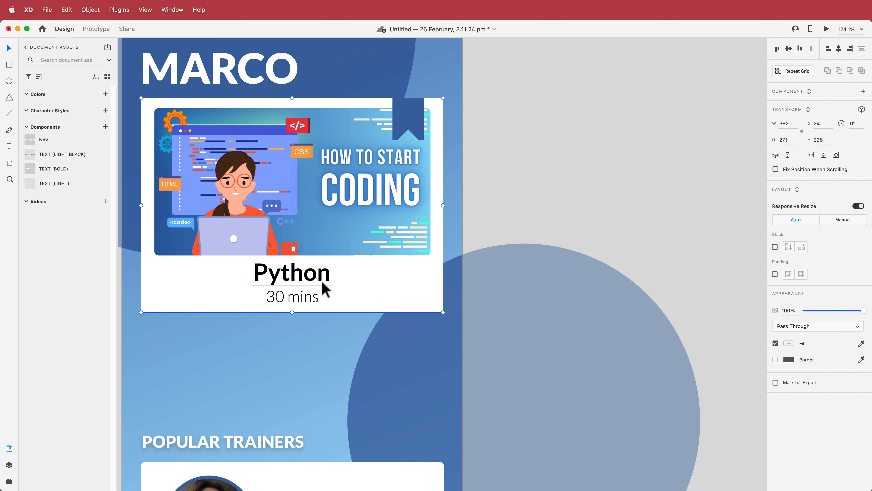
# Step: Delete the "Python" and "30 mins" texts from the course card and shorten its white background to about 213 high
pyautogui.doubleClick(290, 275)
pyautogui.press('Delete')
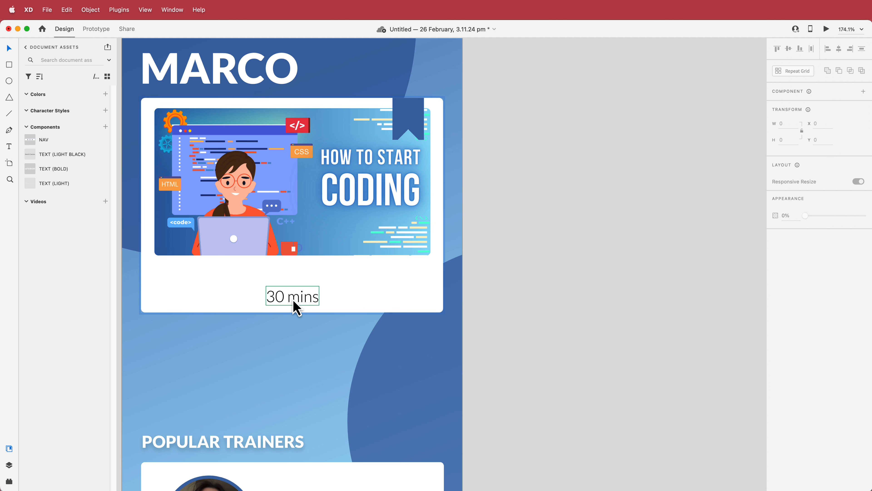
pyautogui.click(293, 299)
pyautogui.press('Delete')
pyautogui.click(297, 301)
pyautogui.moveTo(292, 311); pyautogui.dragTo(294, 268)
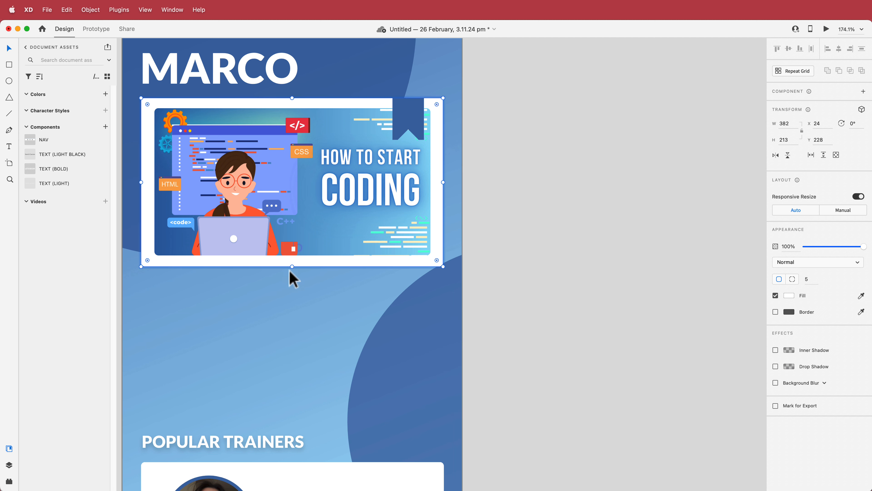
# Step: Stretch the blank white card below the course card to about 382 × 375 and delete its bookmark ribbon
pyautogui.scroll(3, 290, 270)
pyautogui.scroll(-6, 281, 286)
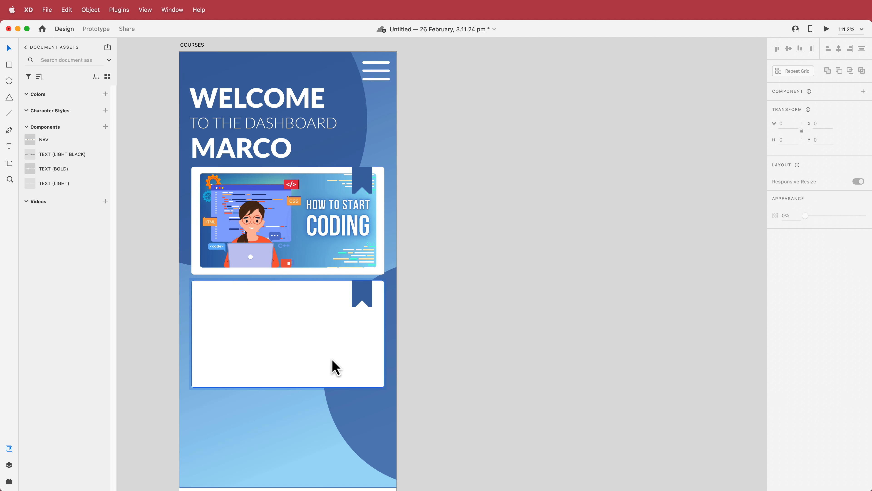
pyautogui.click(304, 384)
pyautogui.moveTo(288, 388); pyautogui.dragTo(287, 454)
pyautogui.scroll(-2, 296, 377)
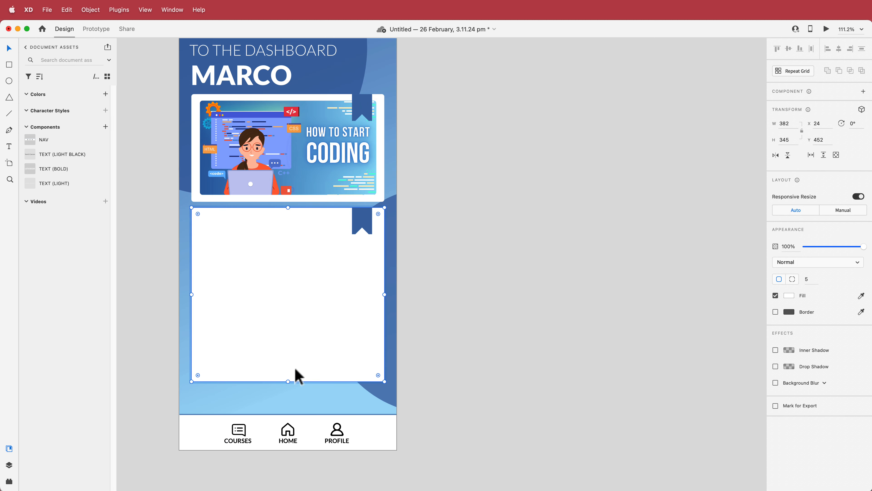
pyautogui.moveTo(288, 380); pyautogui.dragTo(288, 397)
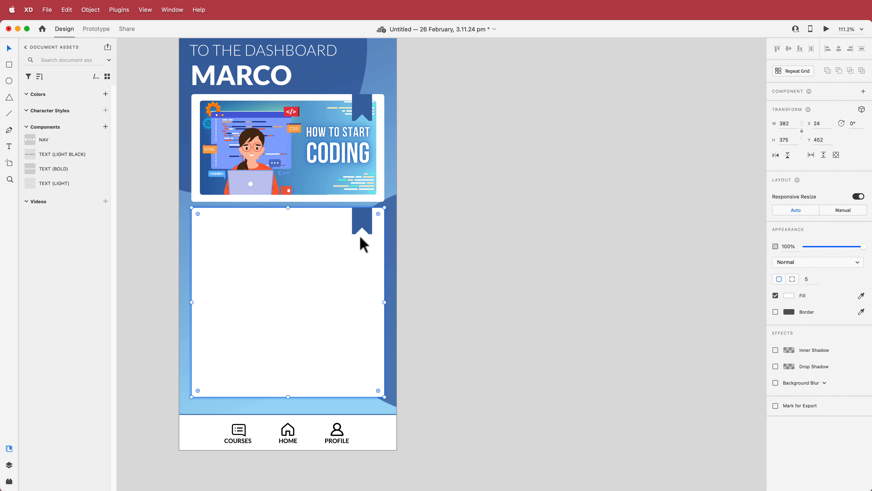
pyautogui.click(362, 222)
pyautogui.press('Delete')
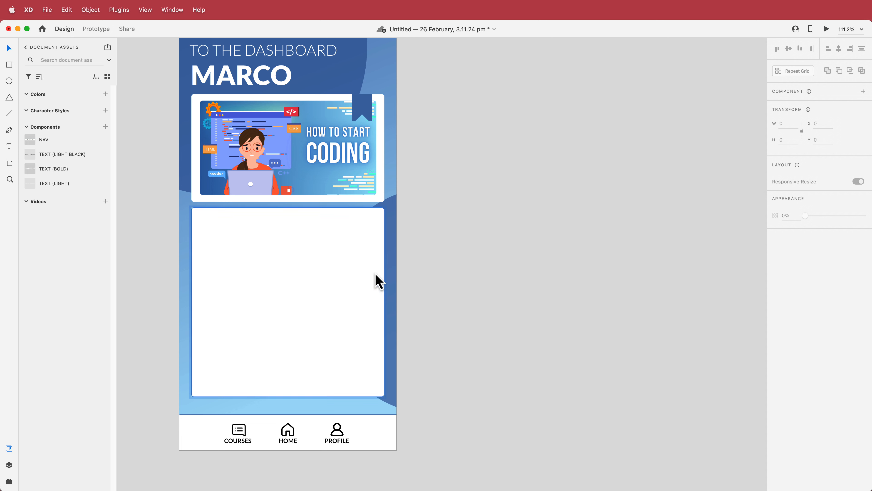
# Step: Paste the 18 × 18 circled play icon onto the empty canvas beside the COURSES artboard
pyautogui.click(378, 280)
pyautogui.click(502, 289)
pyautogui.press('super+v')
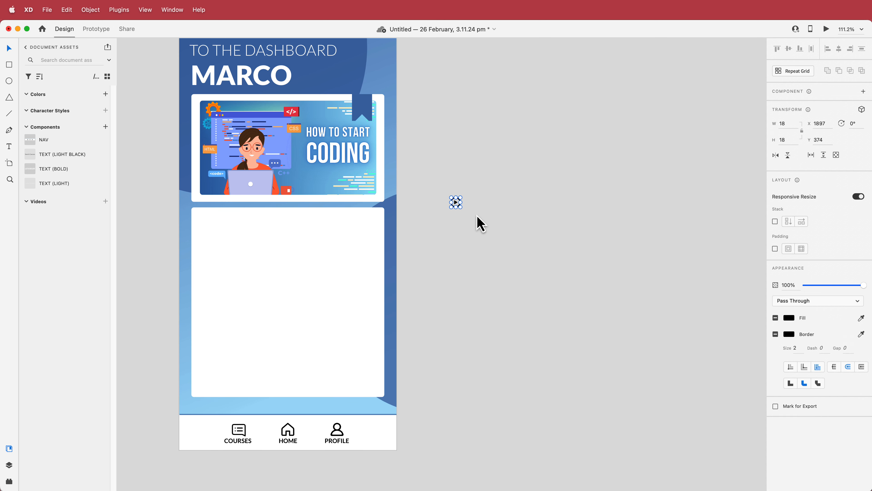
pyautogui.click(475, 216)
pyautogui.scroll(3, 453, 203)
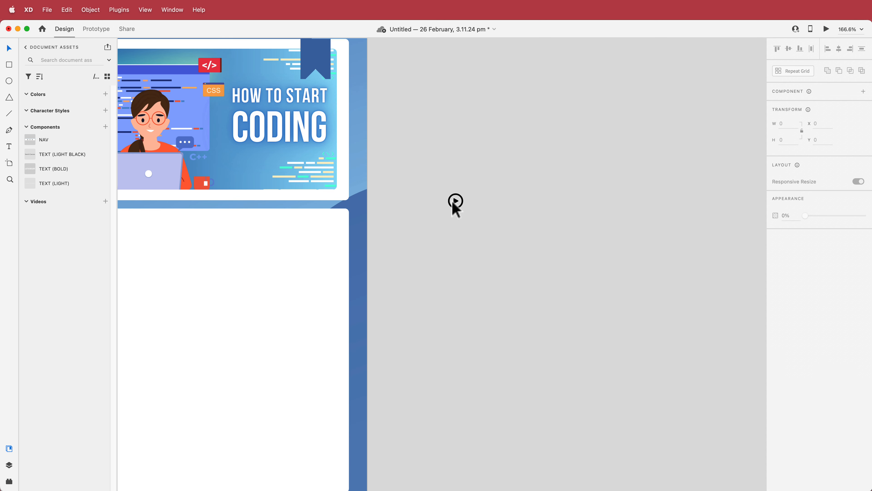
# Step: Enlarge the circled play icon to about 79 × 79 and recolor its border and fill white
pyautogui.click(462, 209)
pyautogui.moveTo(463, 209); pyautogui.dragTo(502, 257)
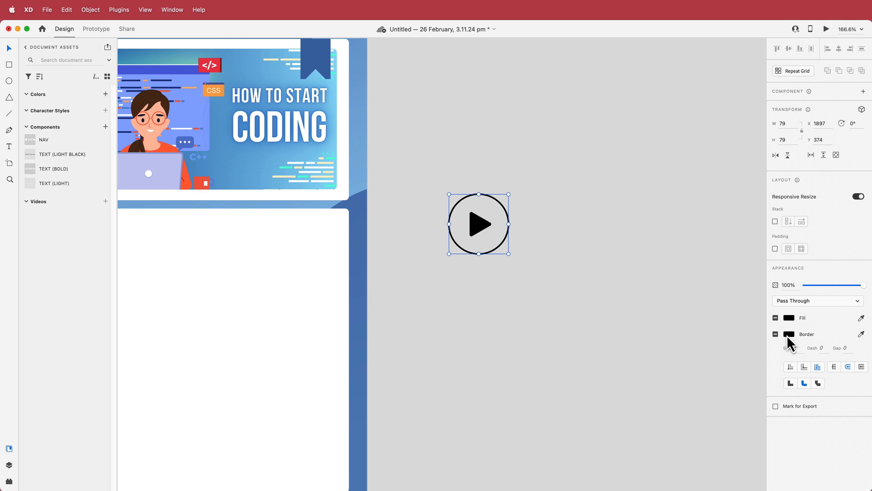
pyautogui.click(788, 334)
pyautogui.click(711, 320)
pyautogui.moveTo(709, 312); pyautogui.dragTo(652, 258)
pyautogui.click(790, 318)
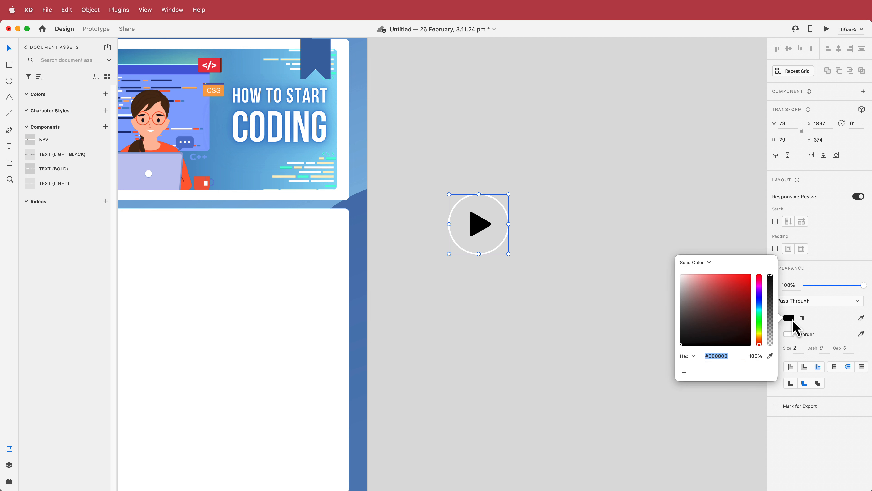
pyautogui.moveTo(715, 288); pyautogui.dragTo(667, 252)
pyautogui.click(668, 210)
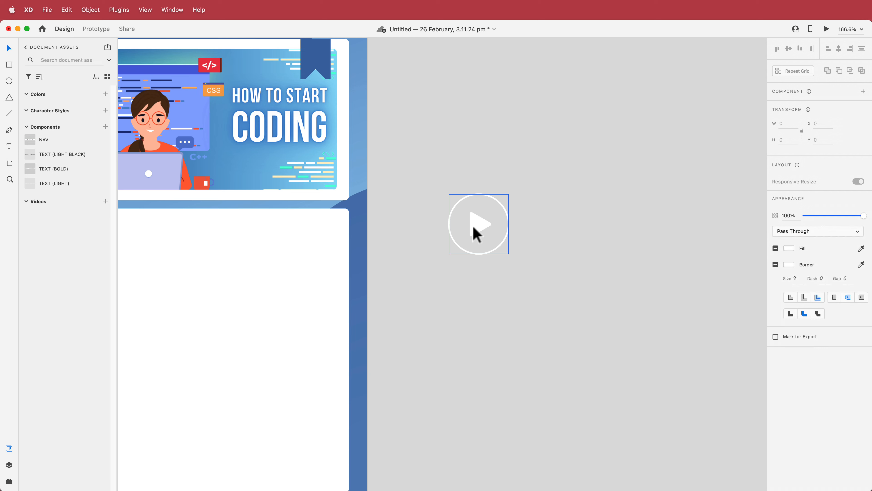
# Step: Place the white play icon over the course thumbnail and fill the card below with a "What is Python?" heading and description paragraph
pyautogui.moveTo(449, 222); pyautogui.dragTo(201, 125)
pyautogui.scroll(3, 211, 124)
pyautogui.scroll(-5, 212, 124)
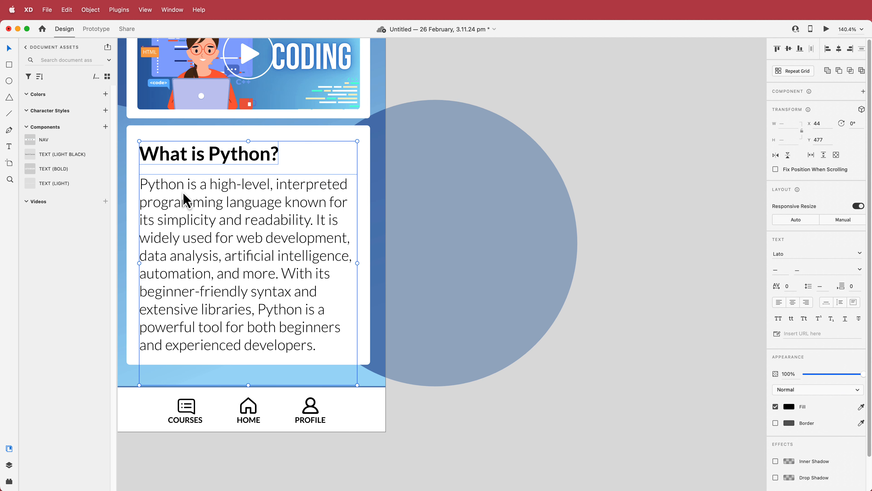
pyautogui.moveTo(174, 189); pyautogui.dragTo(289, 166)
pyautogui.click(623, 78)
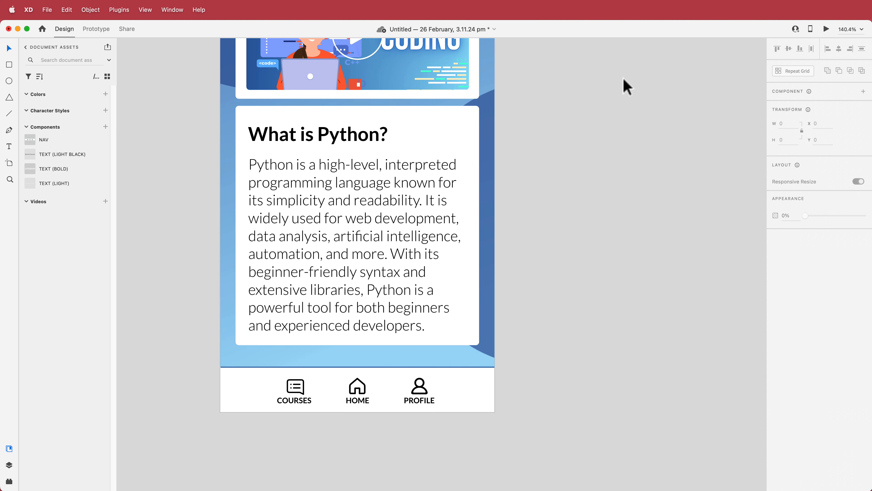
# Step: Duplicate the COURSES artboard and rename the copy PROFILE
pyautogui.scroll(-10, 357, 168)
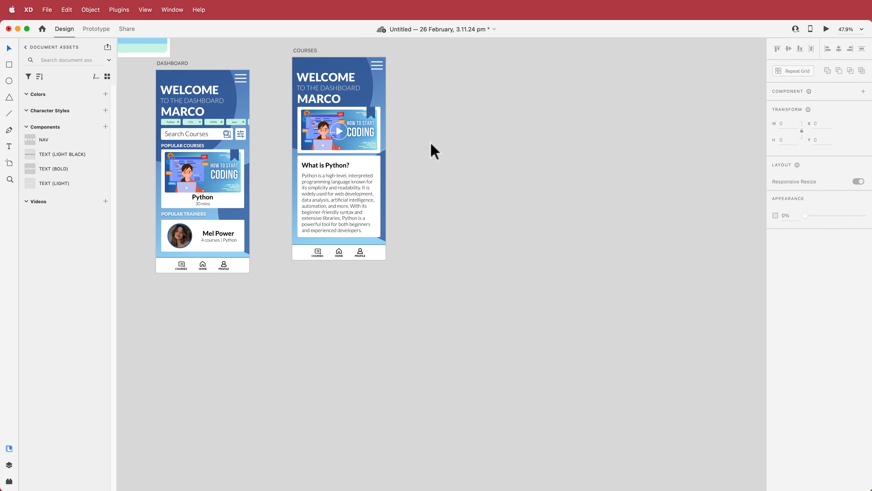
pyautogui.moveTo(428, 140); pyautogui.dragTo(444, 204)
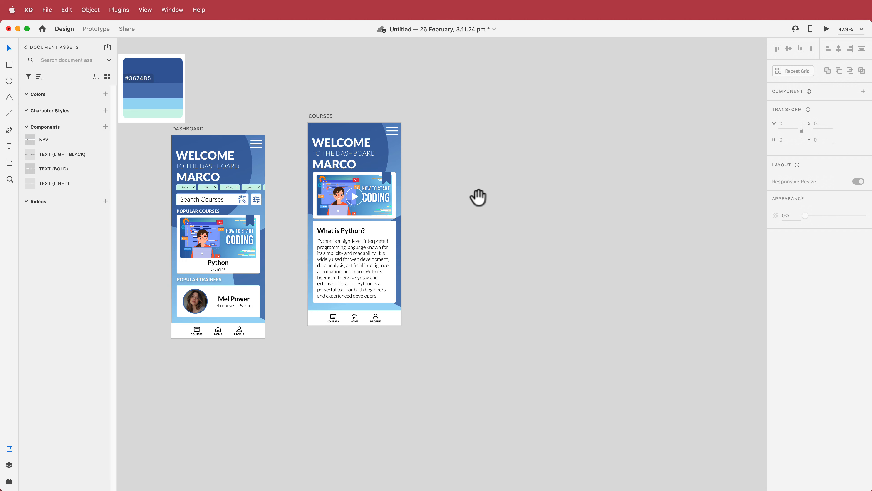
pyautogui.moveTo(478, 197); pyautogui.dragTo(454, 206)
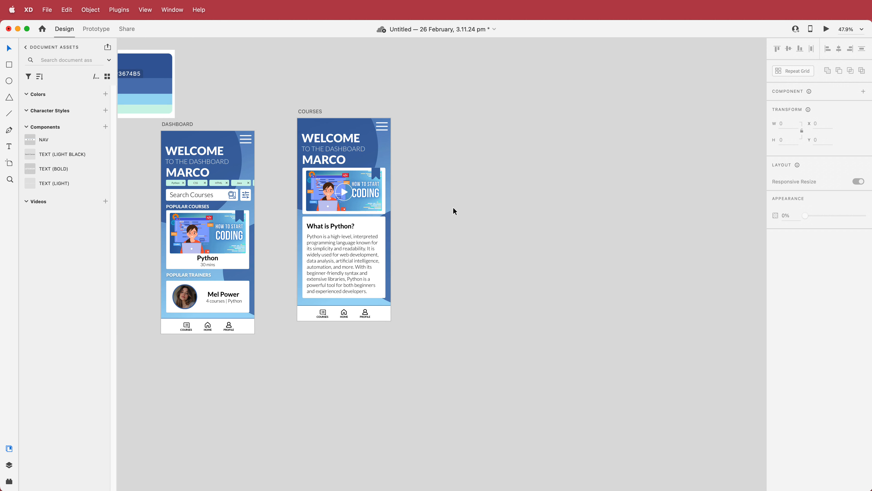
pyautogui.click(314, 111)
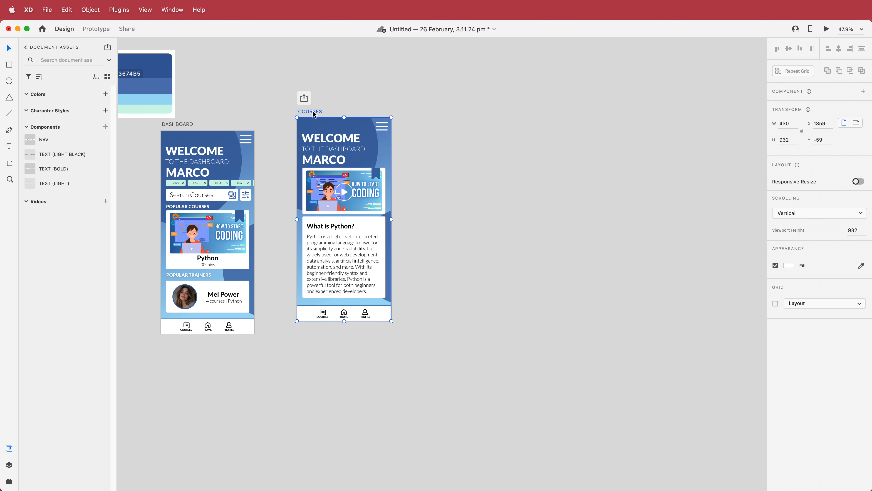
pyautogui.press('super+d')
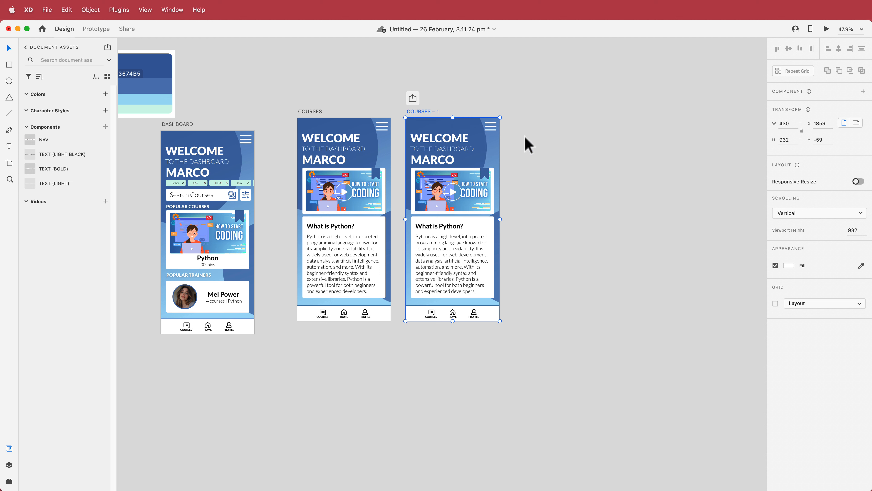
pyautogui.doubleClick(426, 110)
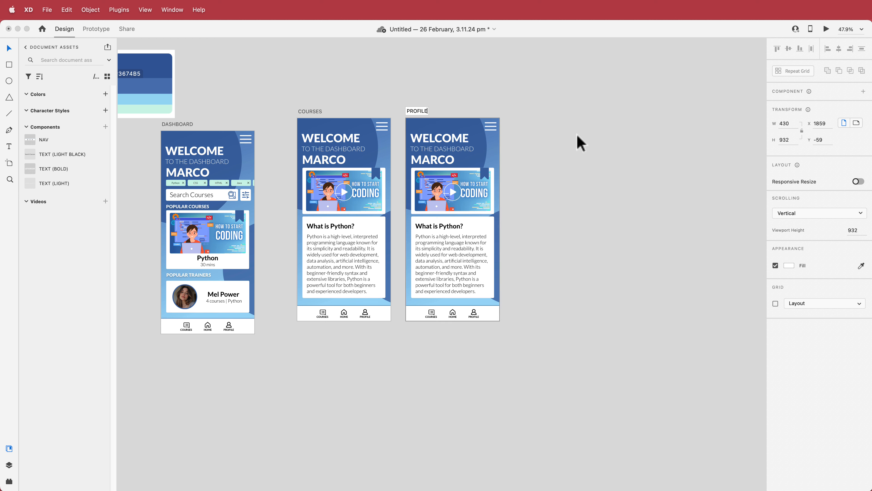
pyautogui.press('Return')
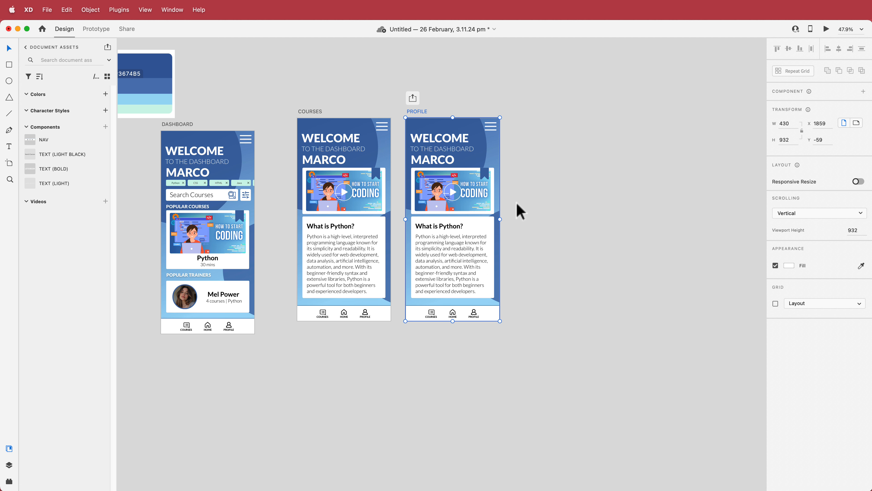
# Step: Delete the heading and paragraph from the PROFILE artboard's lower card and shorten the blank card from above to about 382 × 272
pyautogui.scroll(5, 454, 238)
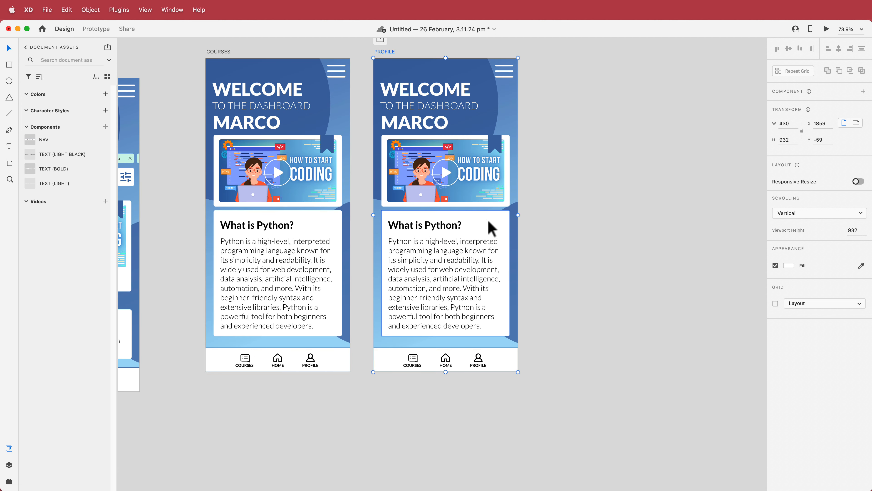
pyautogui.click(443, 229)
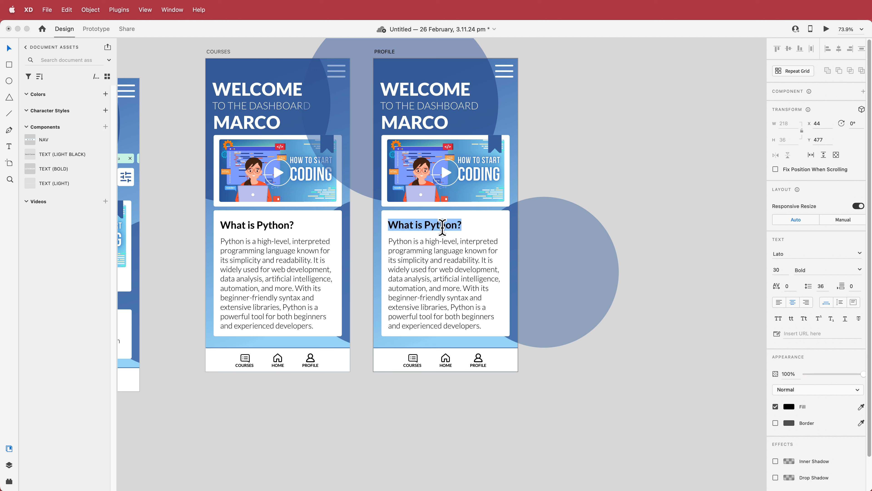
pyautogui.keyDown('shift'); pyautogui.click(462, 246); pyautogui.keyUp('shift')
pyautogui.press('Delete')
pyautogui.moveTo(446, 211); pyautogui.dragTo(446, 245)
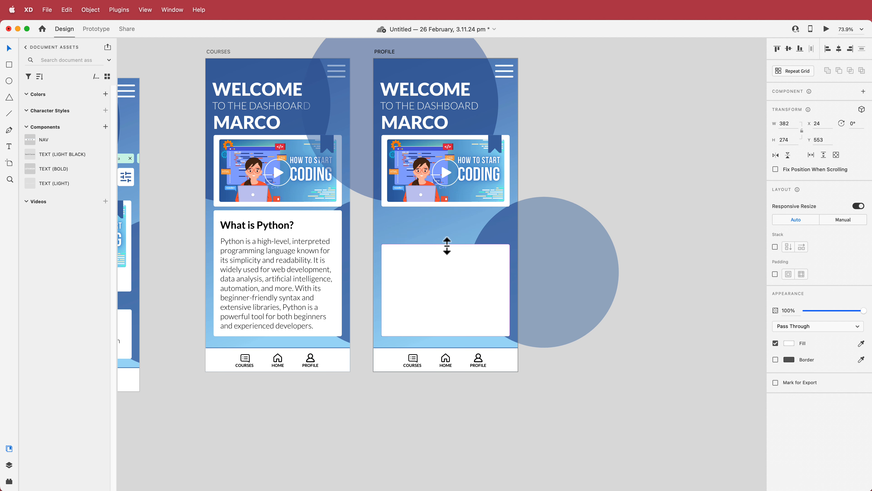
# Step: Delete the course thumbnail card and its play icon from the PROFILE artboard
pyautogui.click(473, 162)
pyautogui.press('Delete')
pyautogui.click(448, 172)
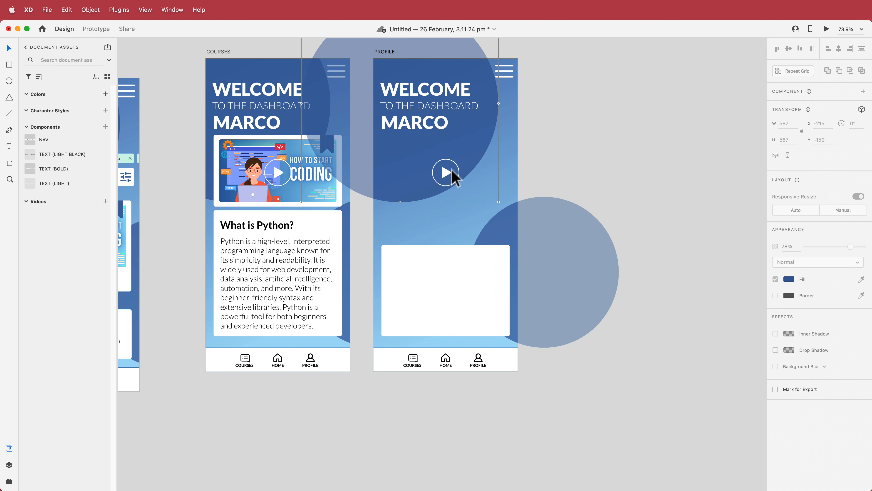
pyautogui.press('Delete')
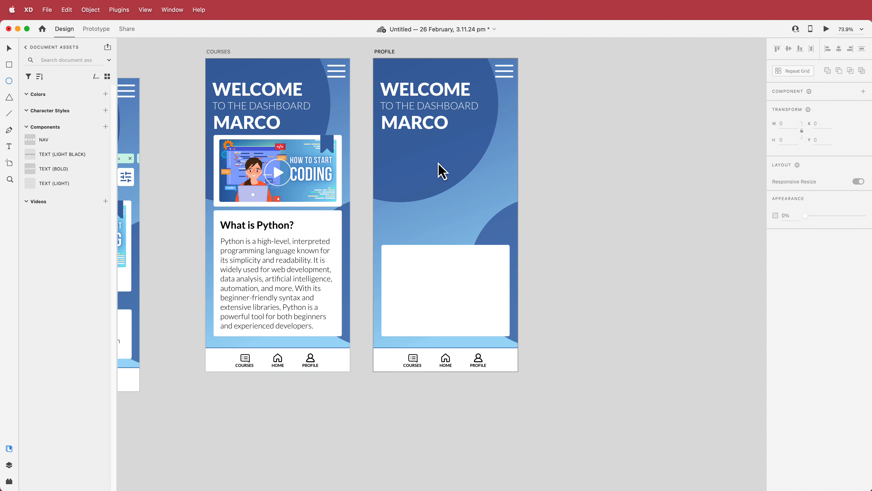
# Step: Draw a circle about 256 × 256 beneath the welcome heading at X 87, Y 221, and sample #527FB8 for its border color
pyautogui.moveTo(413, 145)
pyautogui.mouseDown()
pyautogui.moveTo(467, 189)
pyautogui.moveTo(499, 231)
pyautogui.mouseUp()
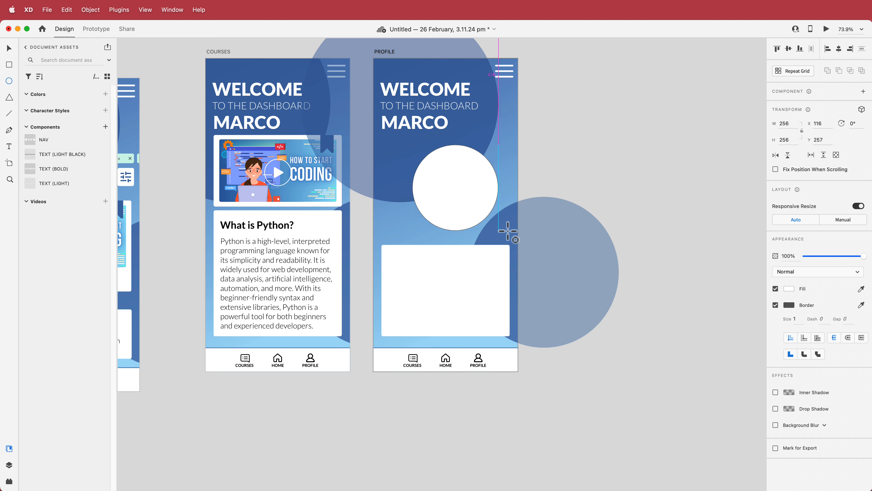
pyautogui.moveTo(462, 192); pyautogui.dragTo(456, 181)
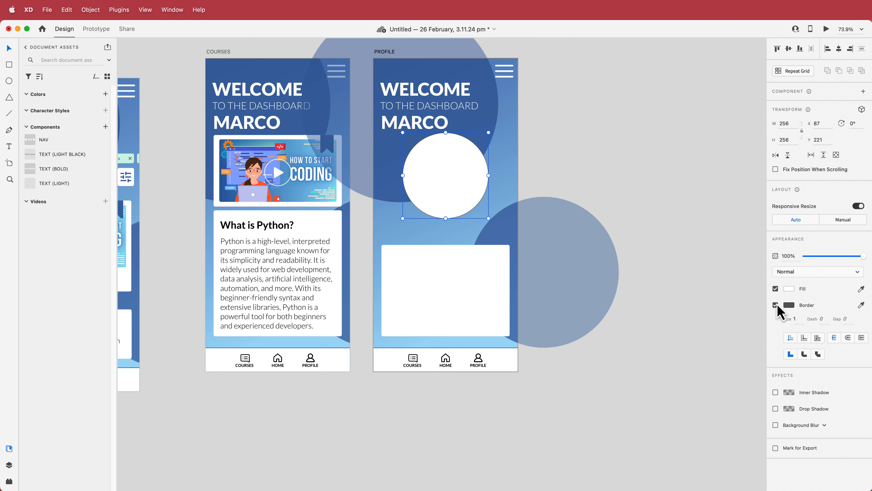
pyautogui.click(789, 306)
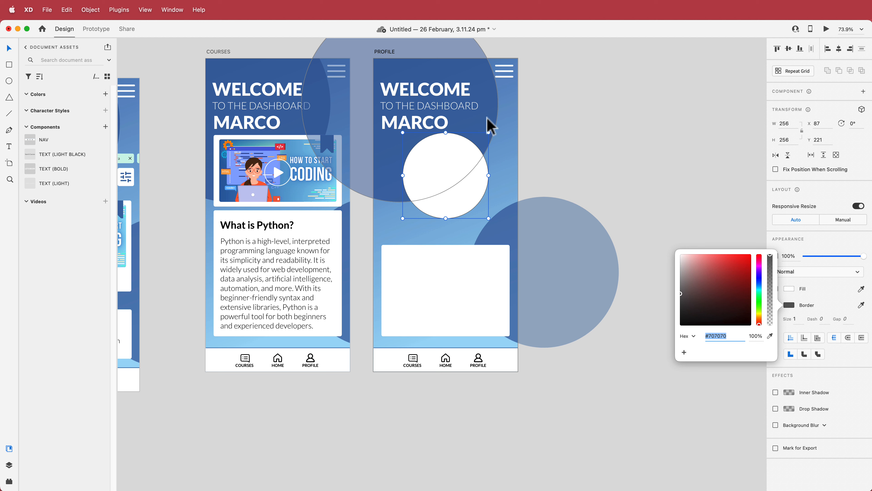
pyautogui.click(770, 335)
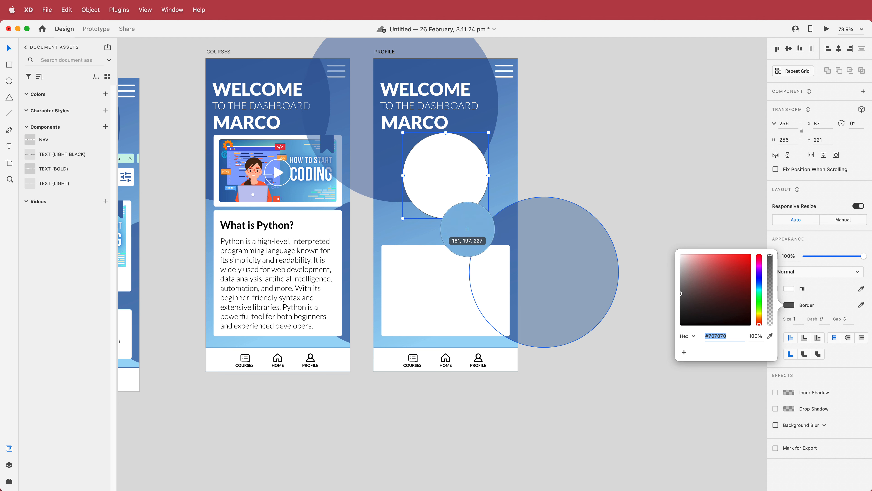
pyautogui.click(494, 111)
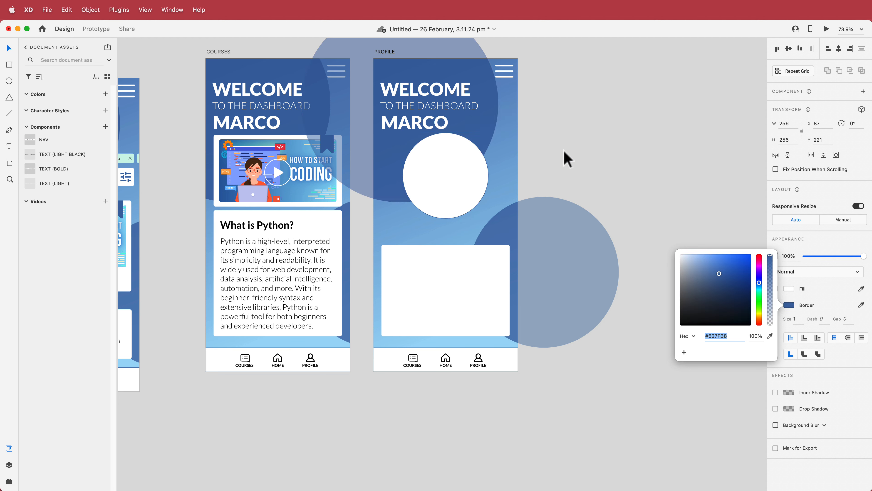
# Step: Set the circle's border size to 5 and fill the circle with the man's portrait photo
pyautogui.click(795, 319)
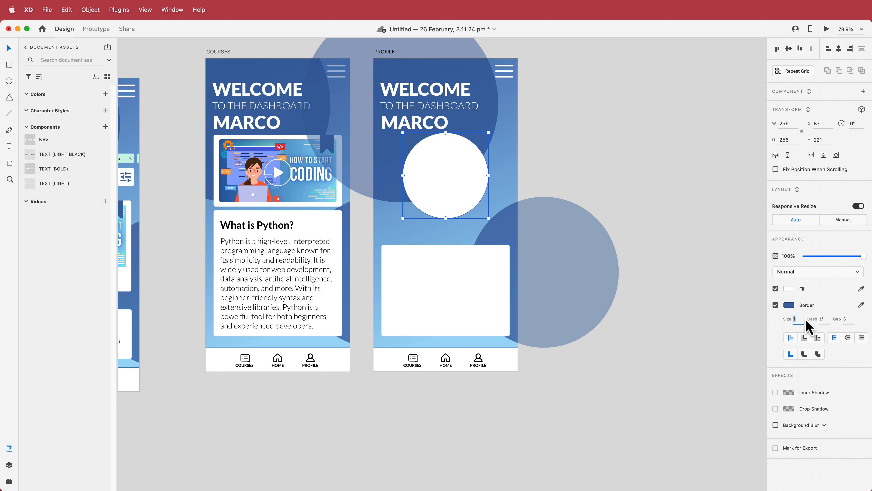
pyautogui.write('5')
pyautogui.click(655, 162)
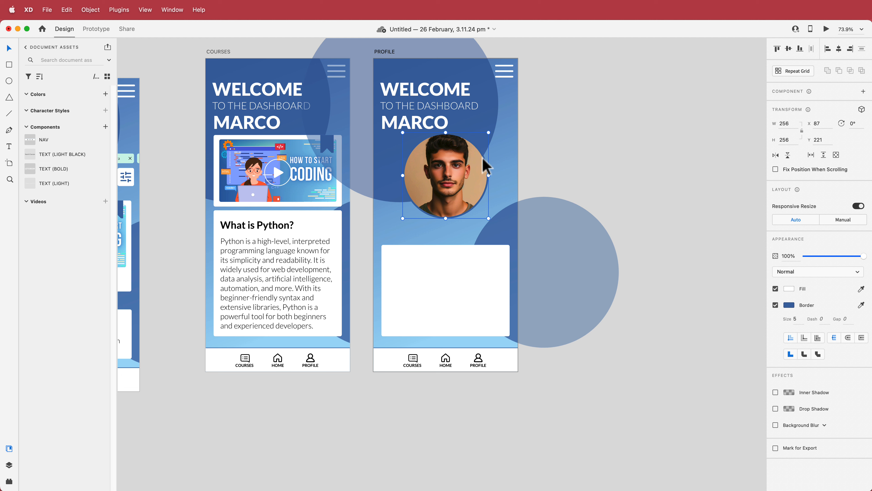
# Step: Move the blank white card up beneath the portrait to X 32, Y 489 and shorten it to about 382 × 92
pyautogui.click(443, 276)
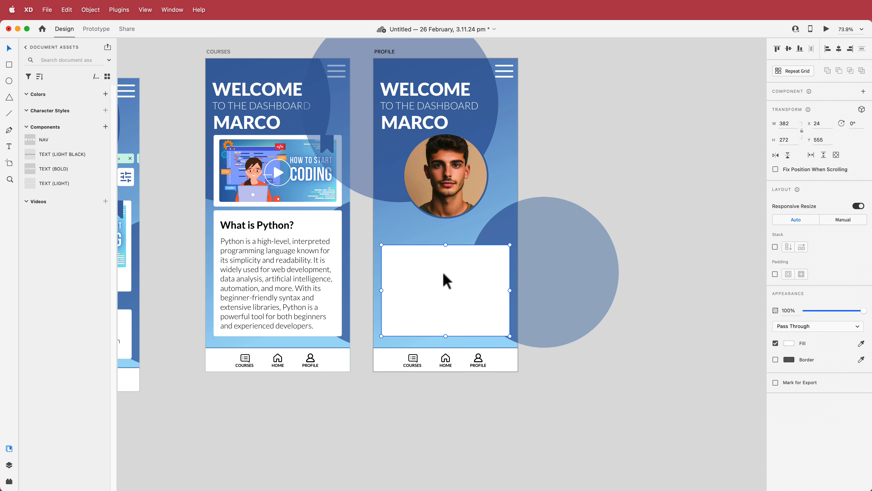
pyautogui.moveTo(443, 274); pyautogui.dragTo(441, 260)
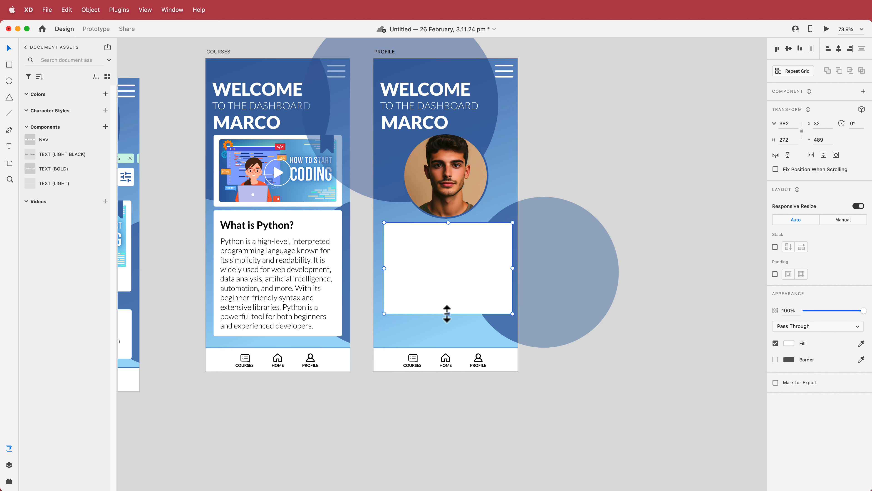
pyautogui.moveTo(447, 314); pyautogui.dragTo(451, 255)
# Step: Add the light labels "Activites", "Minutes" and "Rewards" to the white card, with bold values 192, 205 and 6 above them
pyautogui.scroll(3, 427, 243)
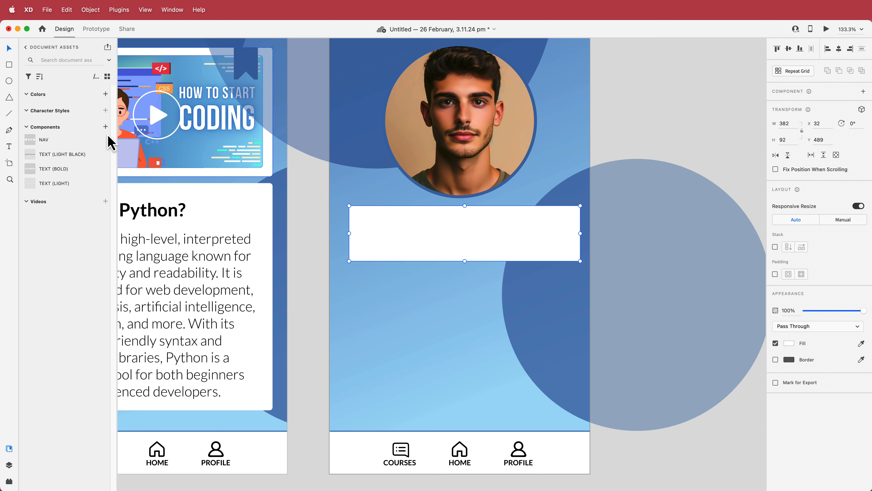
pyautogui.moveTo(55, 159); pyautogui.dragTo(396, 245)
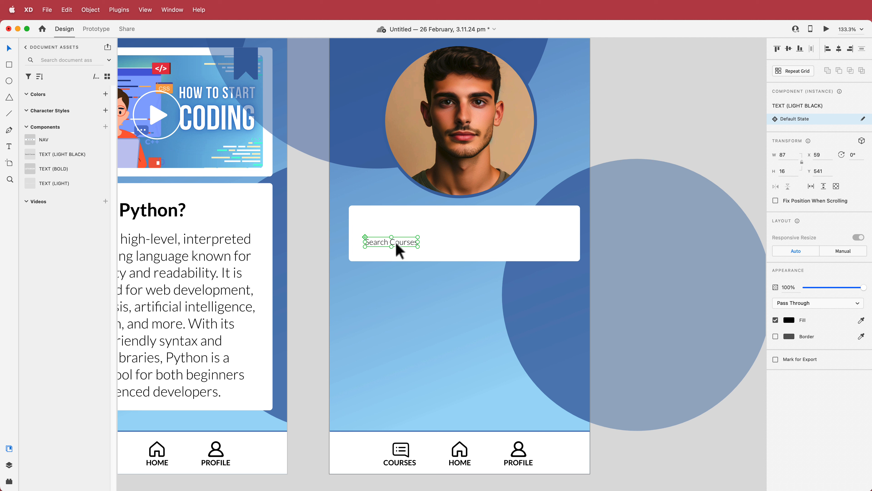
pyautogui.doubleClick(396, 244)
pyautogui.write('AC')
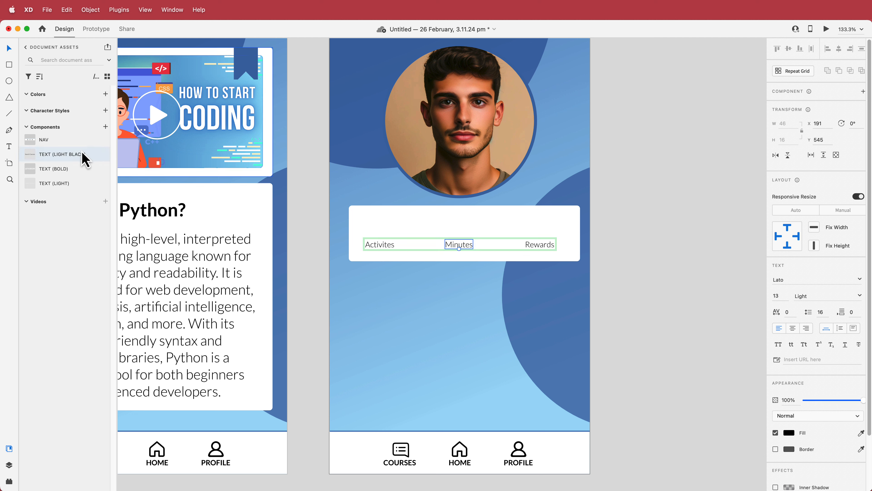
pyautogui.moveTo(63, 157); pyautogui.dragTo(389, 232)
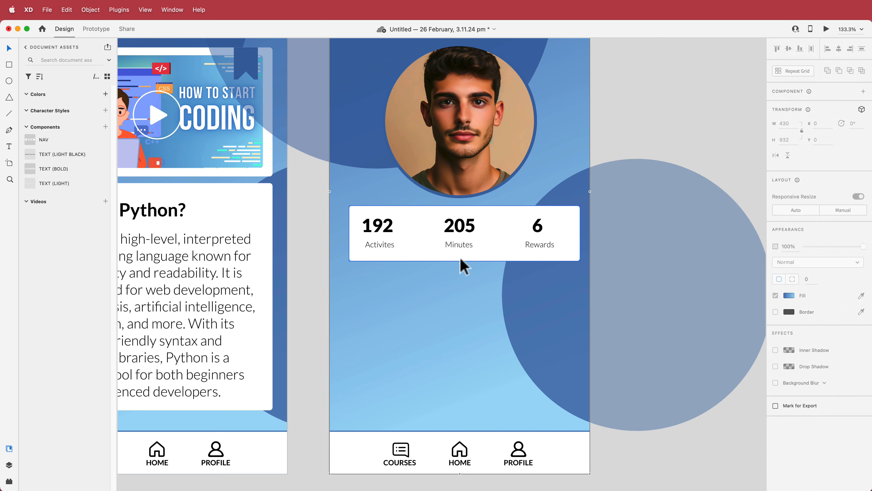
# Step: Tighten the statistics card's white background to about 382 × 76 at Y 495
pyautogui.click(460, 258)
pyautogui.moveTo(464, 261); pyautogui.dragTo(466, 255)
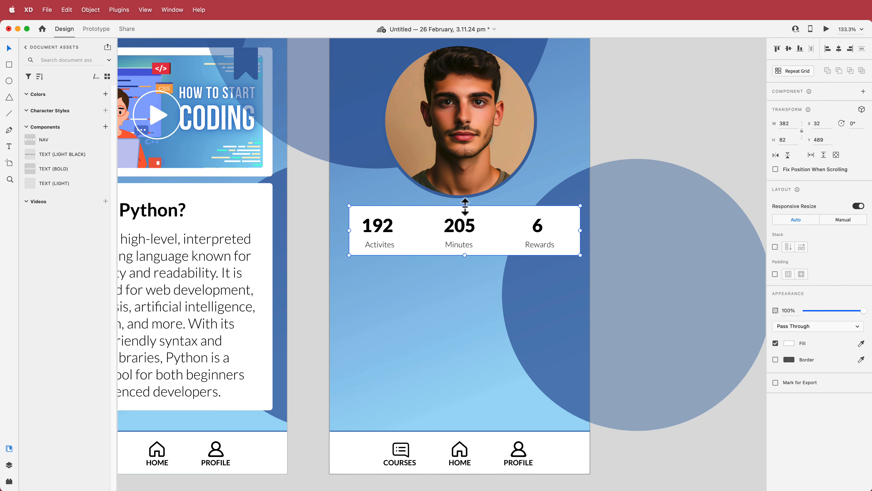
pyautogui.moveTo(465, 205); pyautogui.dragTo(465, 209)
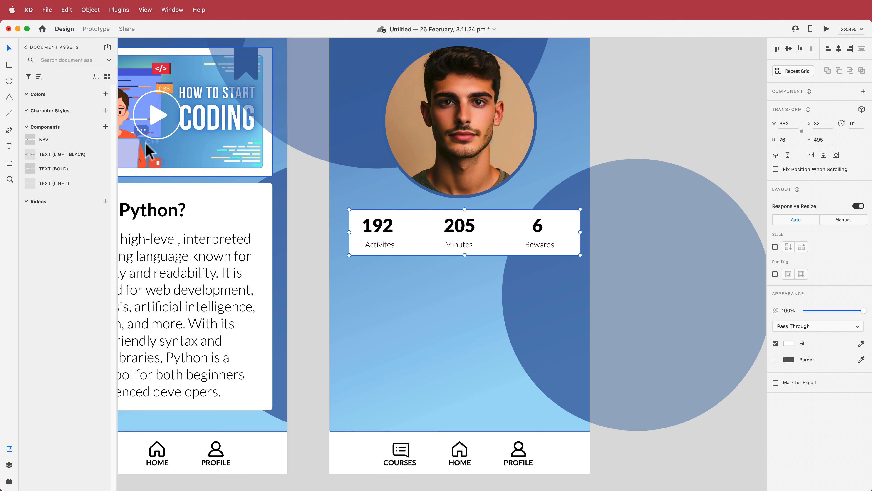
# Step: Draw a short vertical divider line between the first two statistics and copy it between the last two
pyautogui.click(9, 114)
pyautogui.moveTo(418, 216); pyautogui.dragTo(417, 244)
pyautogui.press('v')
pyautogui.moveTo(417, 230); pyautogui.dragTo(511, 229)
pyautogui.press('Escape')
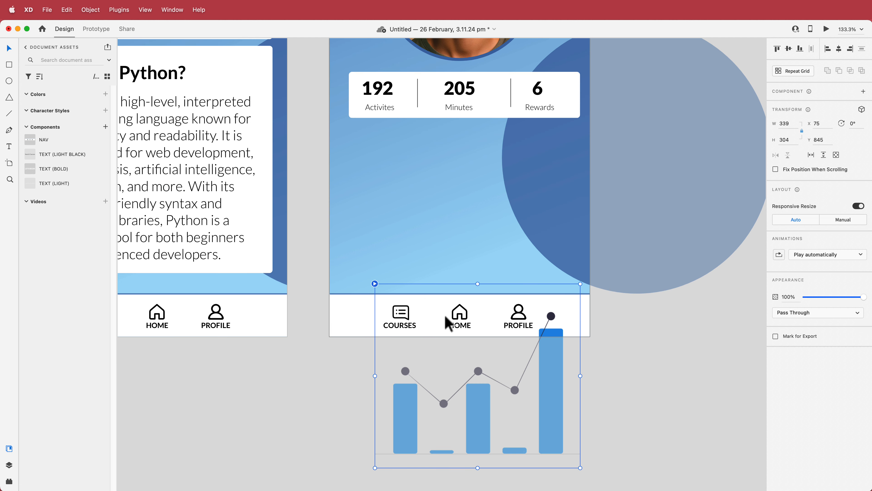
# Step: Duplicate the statistics card's white background below it at X 32, Y 579 and stretch the copy to about 382 × 266
pyautogui.moveTo(408, 117); pyautogui.dragTo(405, 172)
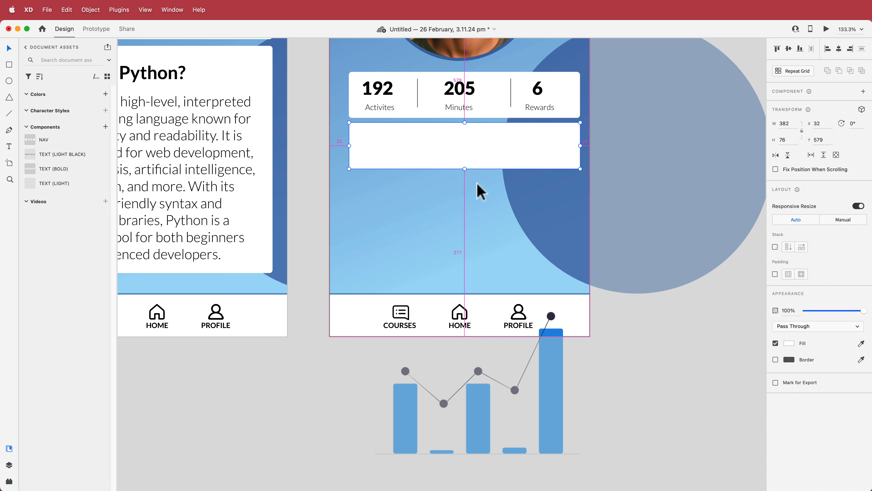
pyautogui.moveTo(464, 169); pyautogui.dragTo(470, 286)
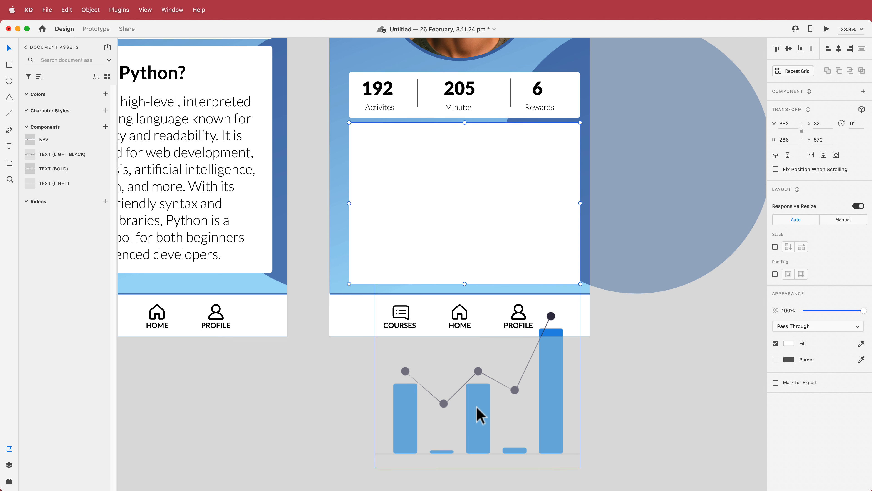
# Step: Place the animated bar and line chart over the large white card on the PROFILE screen, at about X 62, Y 561
pyautogui.moveTo(479, 413); pyautogui.dragTo(469, 240)
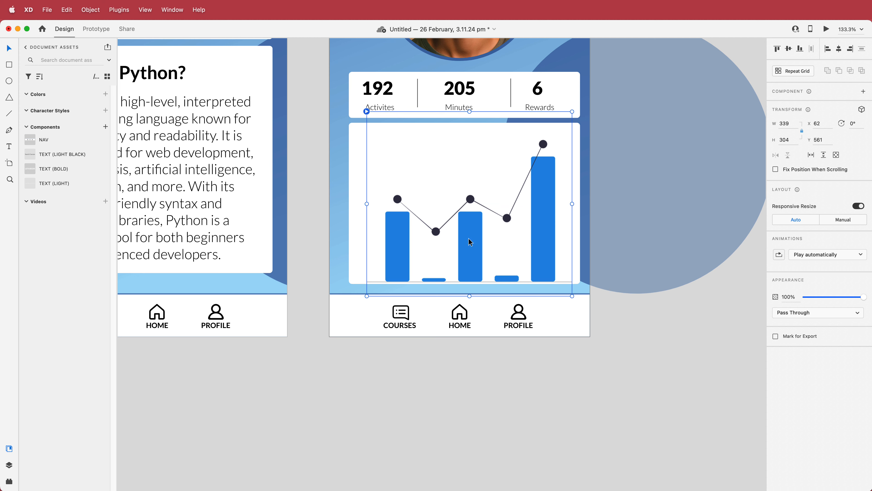
pyautogui.click(588, 358)
# Step: Delete the blue colour palette reference sitting above the artboards
pyautogui.scroll(-10, 317, 141)
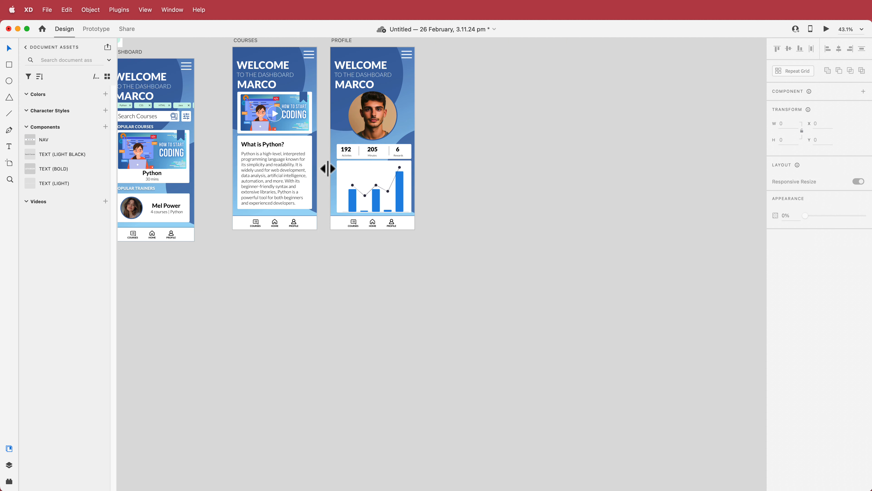
pyautogui.moveTo(261, 247); pyautogui.dragTo(449, 357)
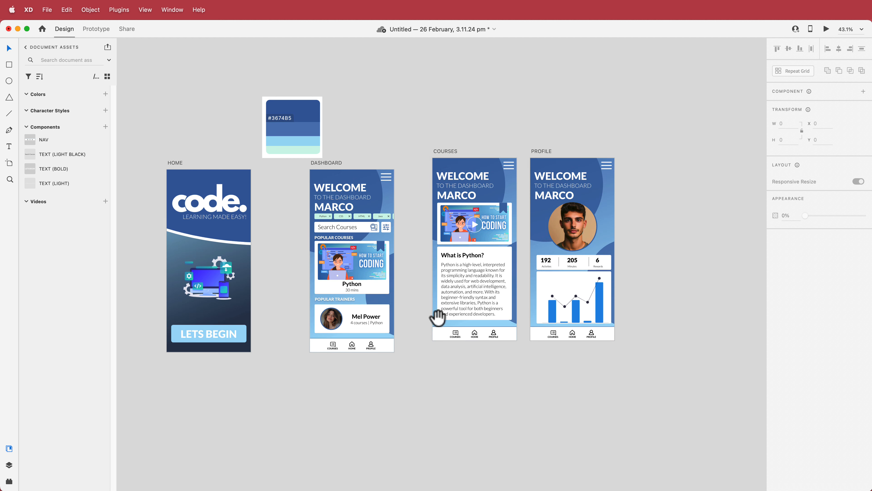
pyautogui.moveTo(304, 125); pyautogui.dragTo(324, 100)
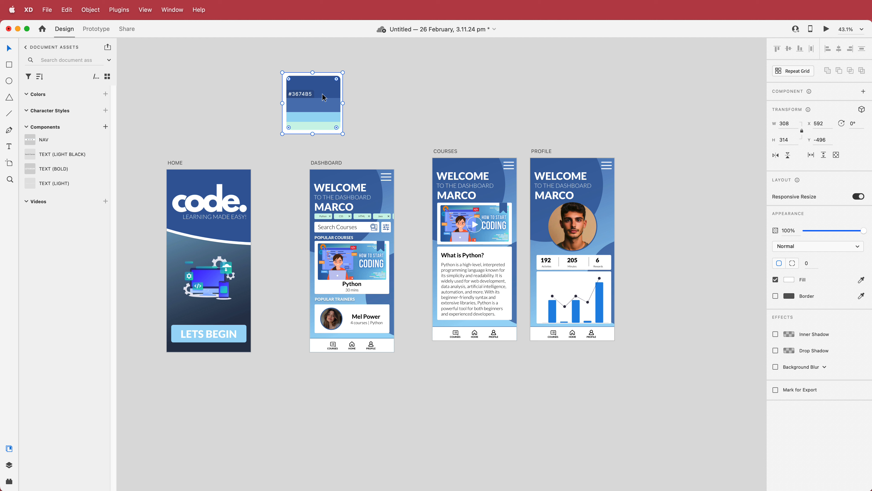
pyautogui.press('Delete')
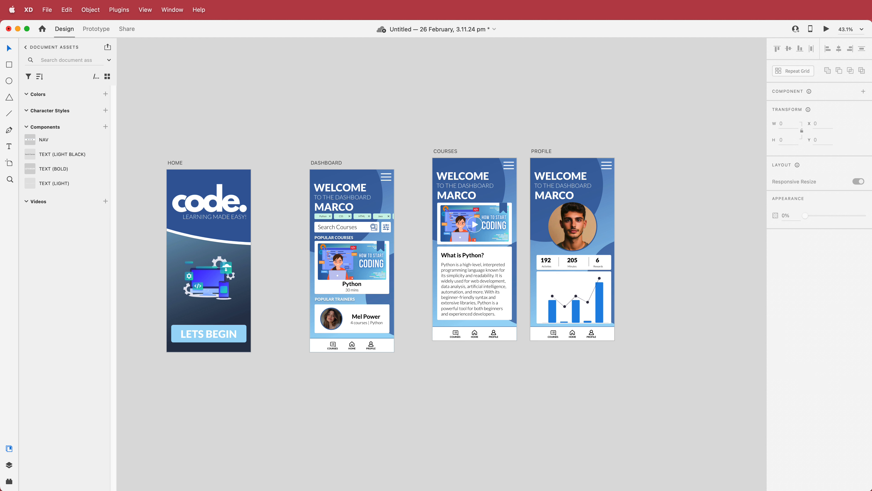
# Step: Add prototype links from the LETS BEGIN button to DASHBOARD and from the DASHBOARD navigation icons to their matching screens
pyautogui.click(96, 31)
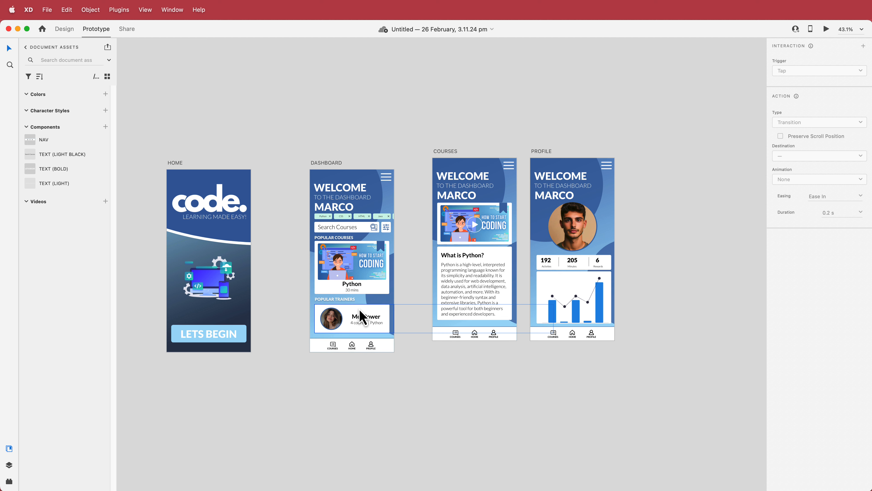
pyautogui.click(207, 339)
pyautogui.moveTo(244, 333); pyautogui.dragTo(312, 267)
pyautogui.click(372, 350)
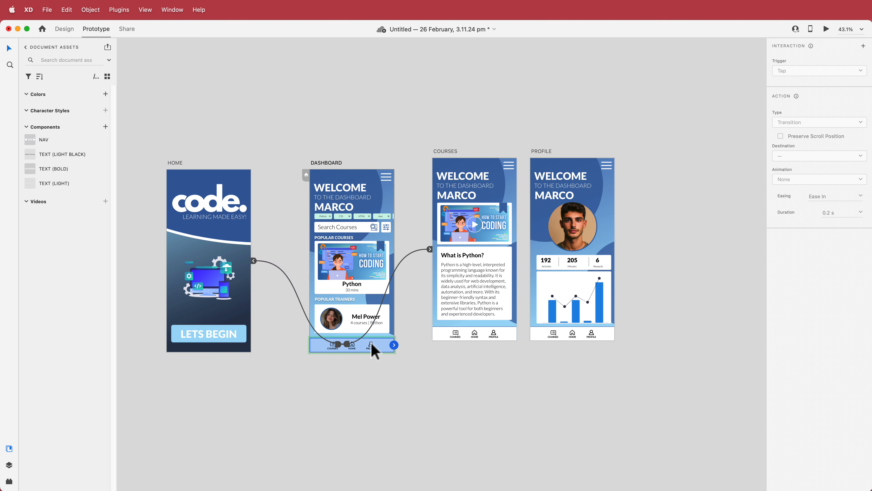
# Step: Link the navigation icons on the COURSES and PROFILE screens to their matching screens, with HOME as the home icon's tap destination
pyautogui.doubleClick(474, 333)
pyautogui.scroll(3, 459, 336)
pyautogui.click(453, 332)
pyautogui.scroll(2, 471, 335)
pyautogui.doubleClick(664, 378)
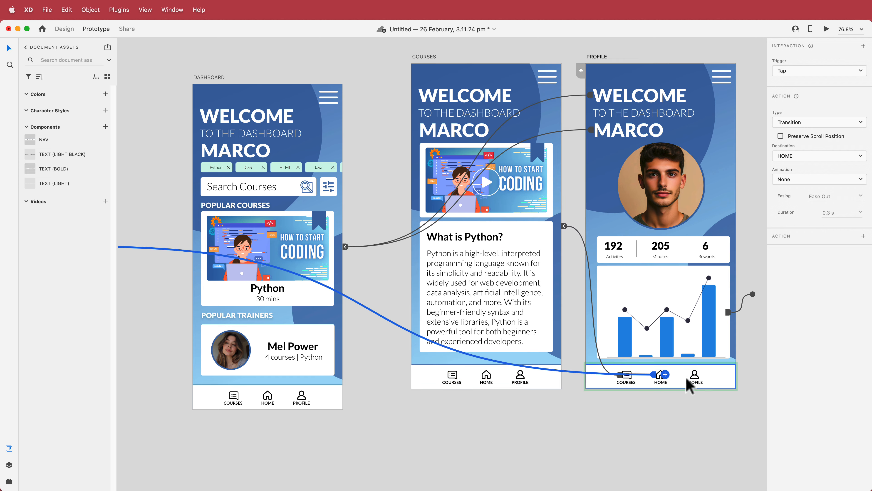
# Step: Preview the prototype and test the LETS BEGIN button and the COURSES, HOME and PROFILE navigation links
pyautogui.scroll(-4, 517, 198)
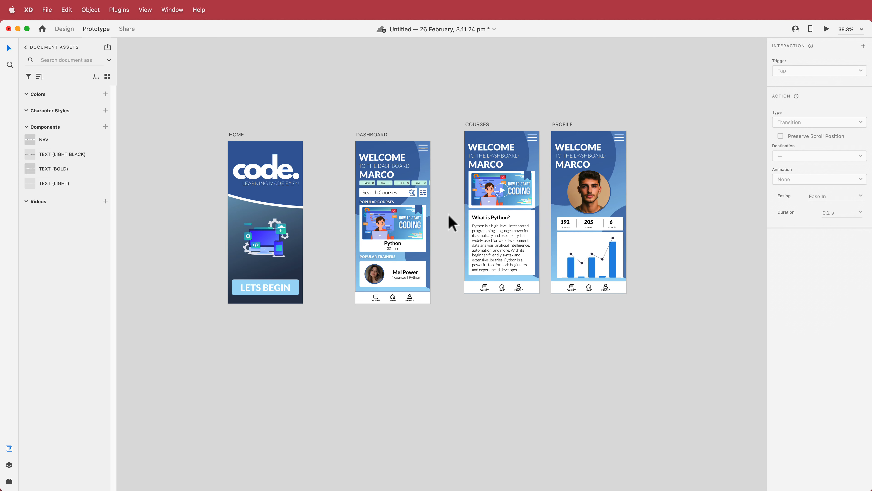
pyautogui.scroll(2, 451, 191)
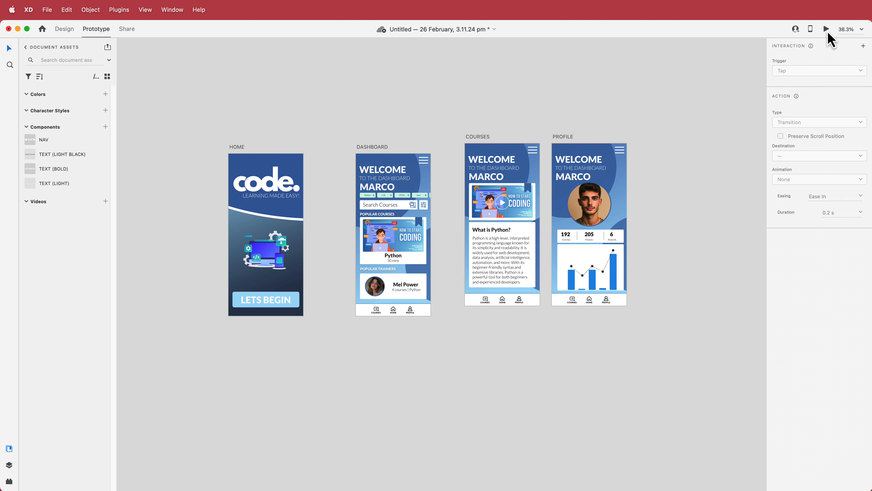
pyautogui.click(826, 28)
pyautogui.moveTo(483, 42); pyautogui.dragTo(412, 43)
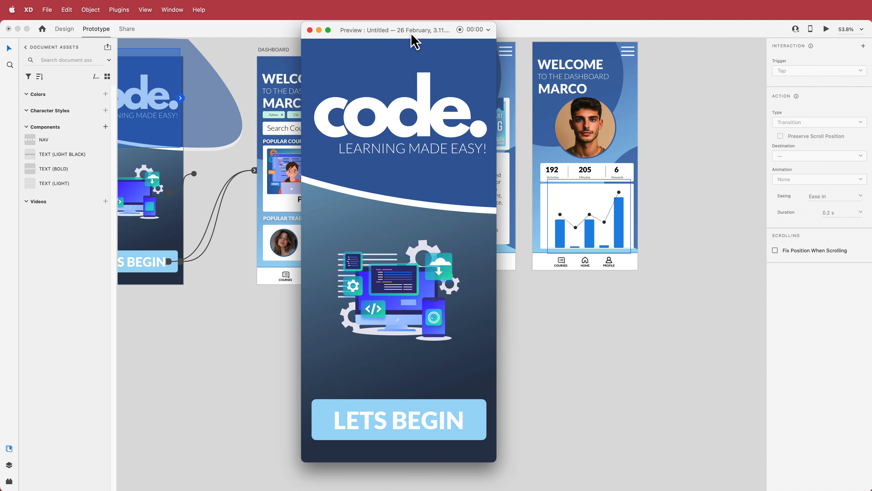
pyautogui.click(436, 427)
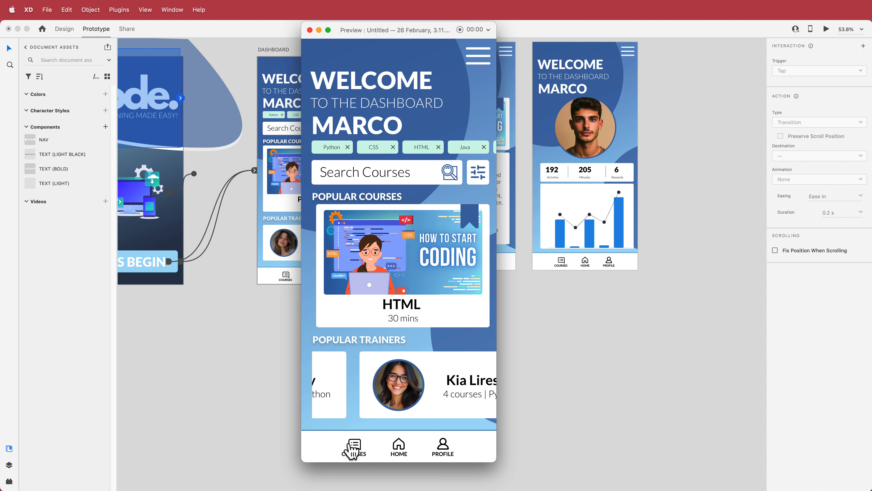
pyautogui.click(354, 449)
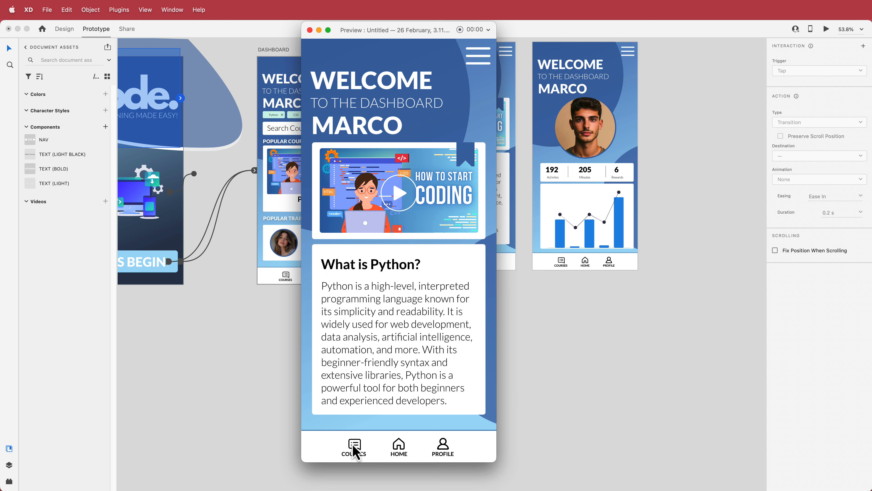
pyautogui.click(399, 446)
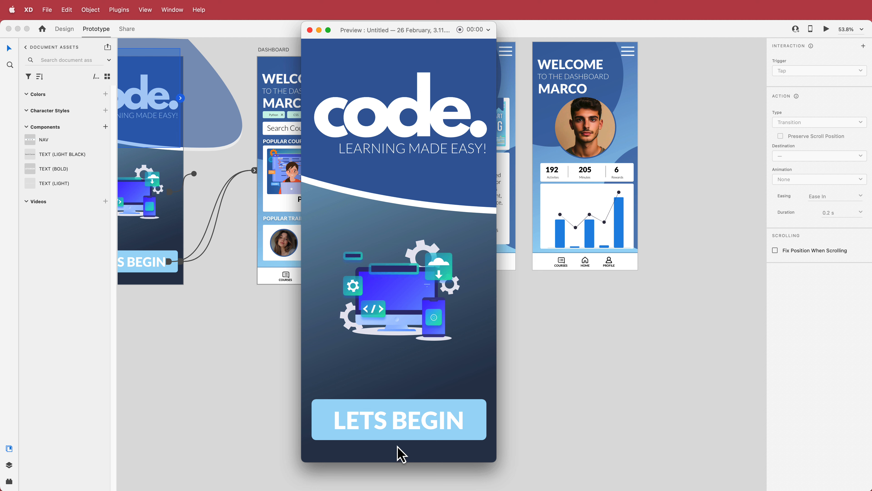
pyautogui.click(409, 432)
pyautogui.click(354, 449)
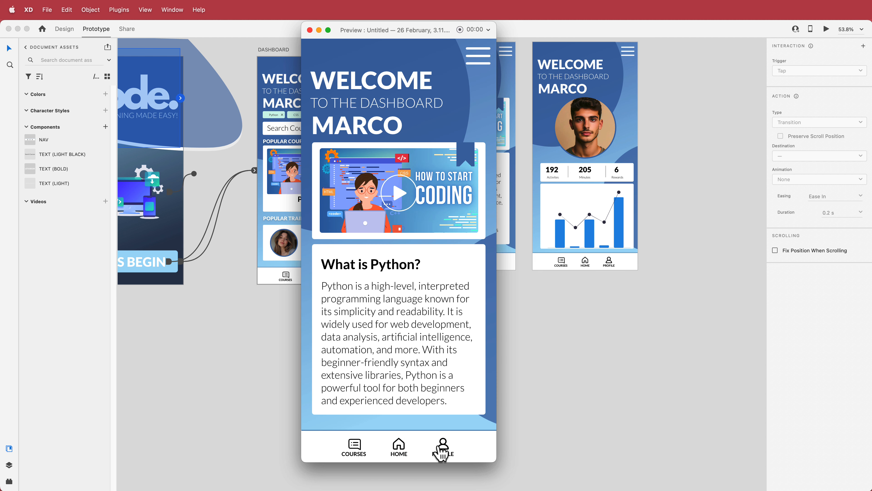
pyautogui.click(443, 447)
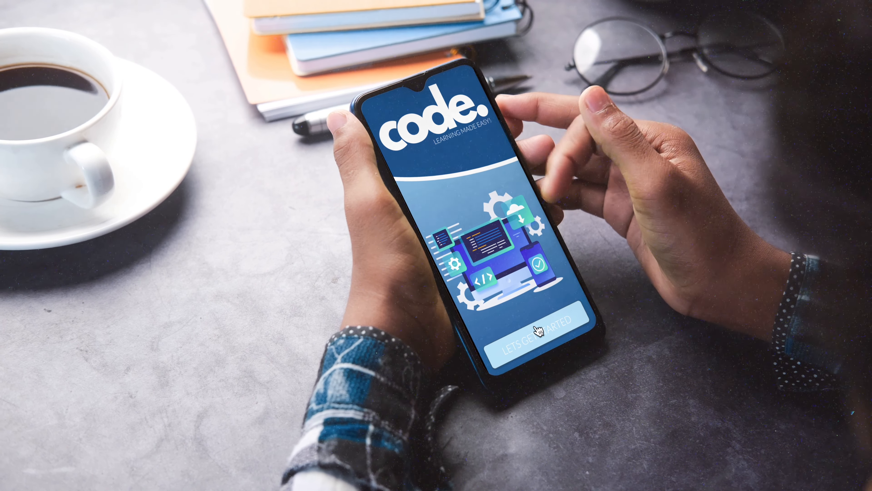
pyautogui.click(542, 335)
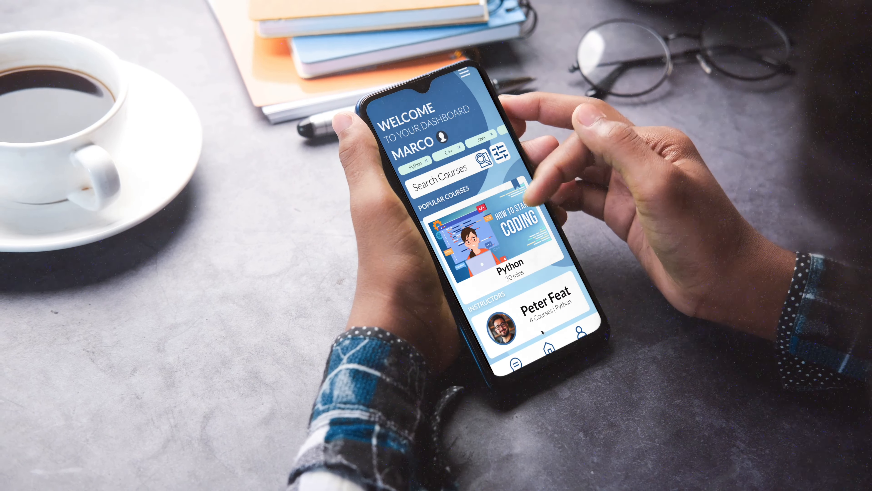